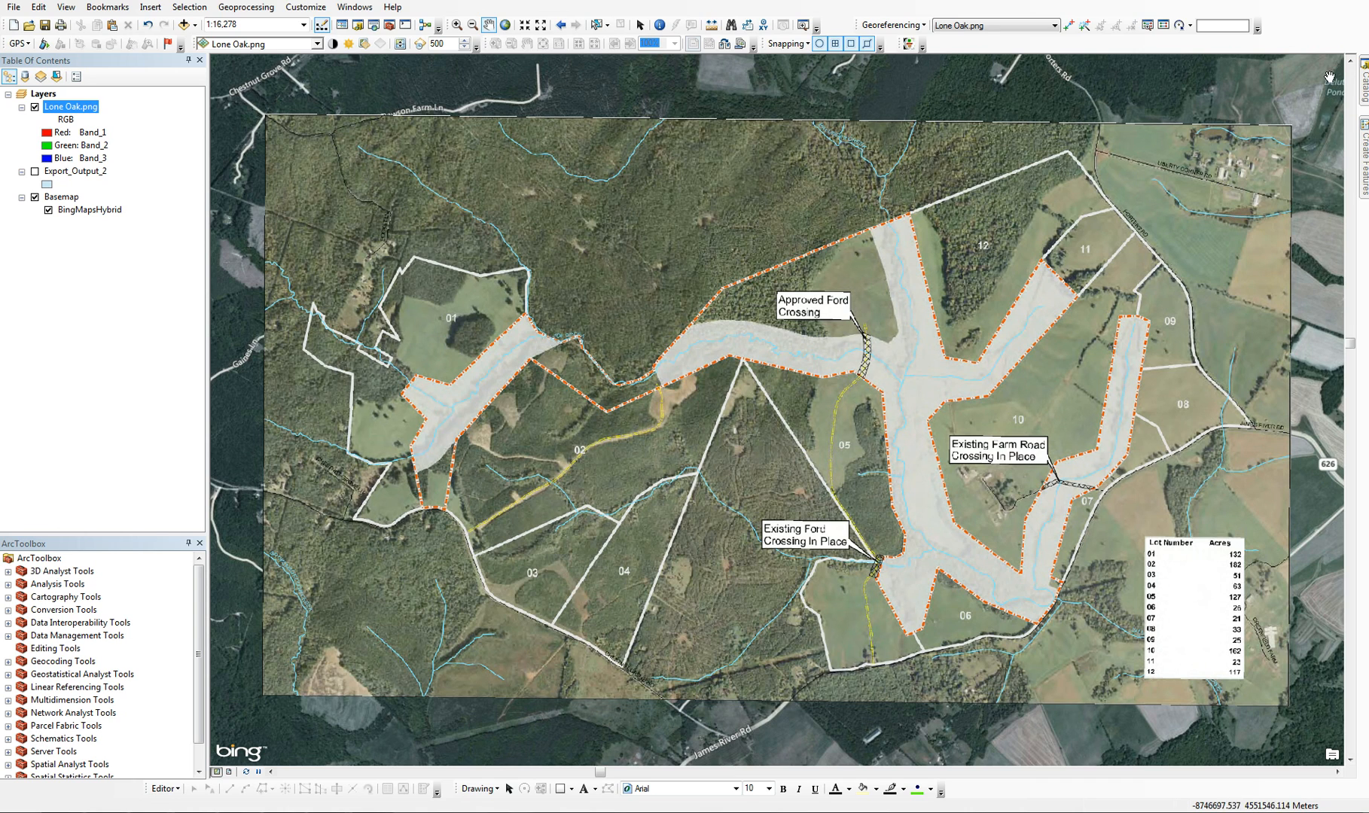
Add the Lone Oak.shp shapefile from the 1_GIS&Maps folder to the map above Lone Oak.png
mouse_move(1366, 84)
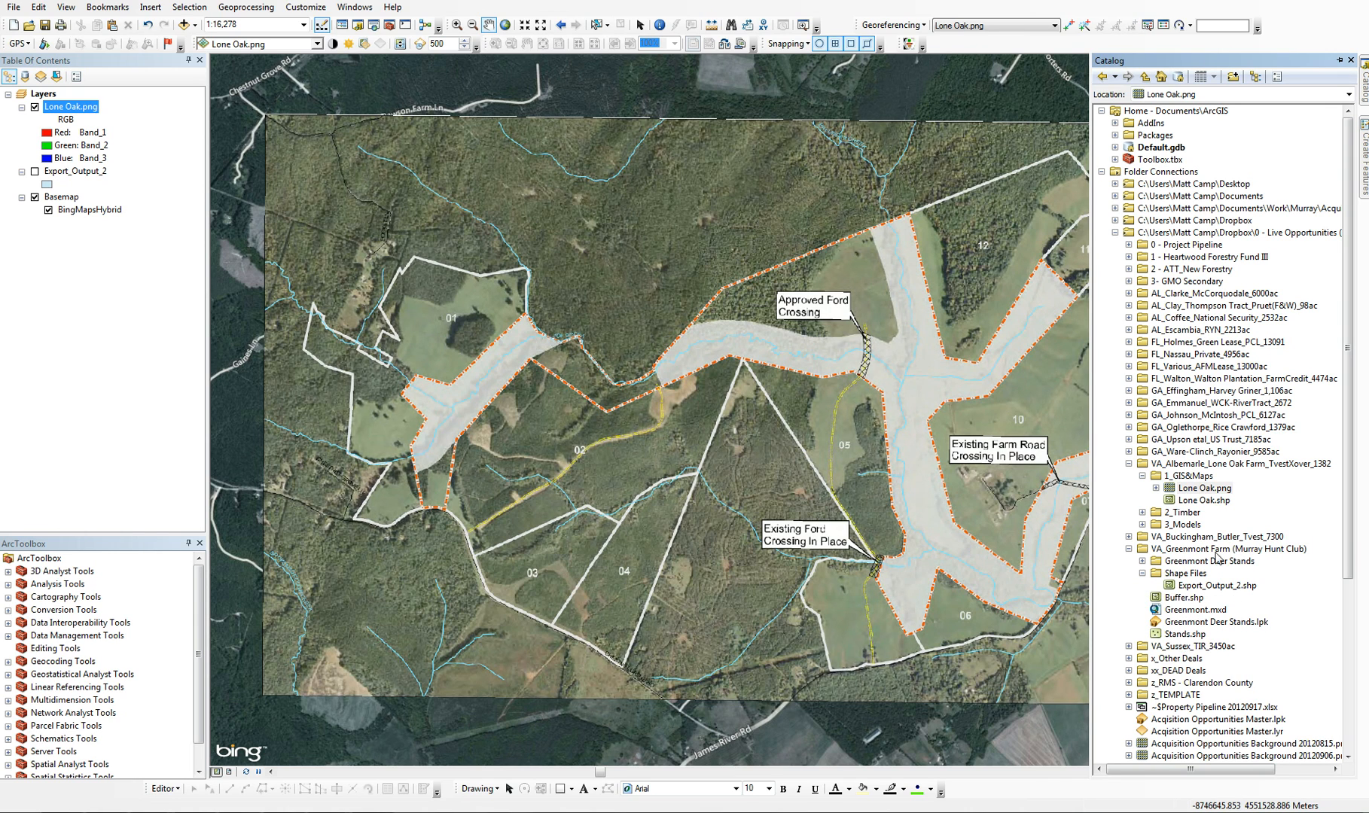
drag(1172, 500, 46, 112)
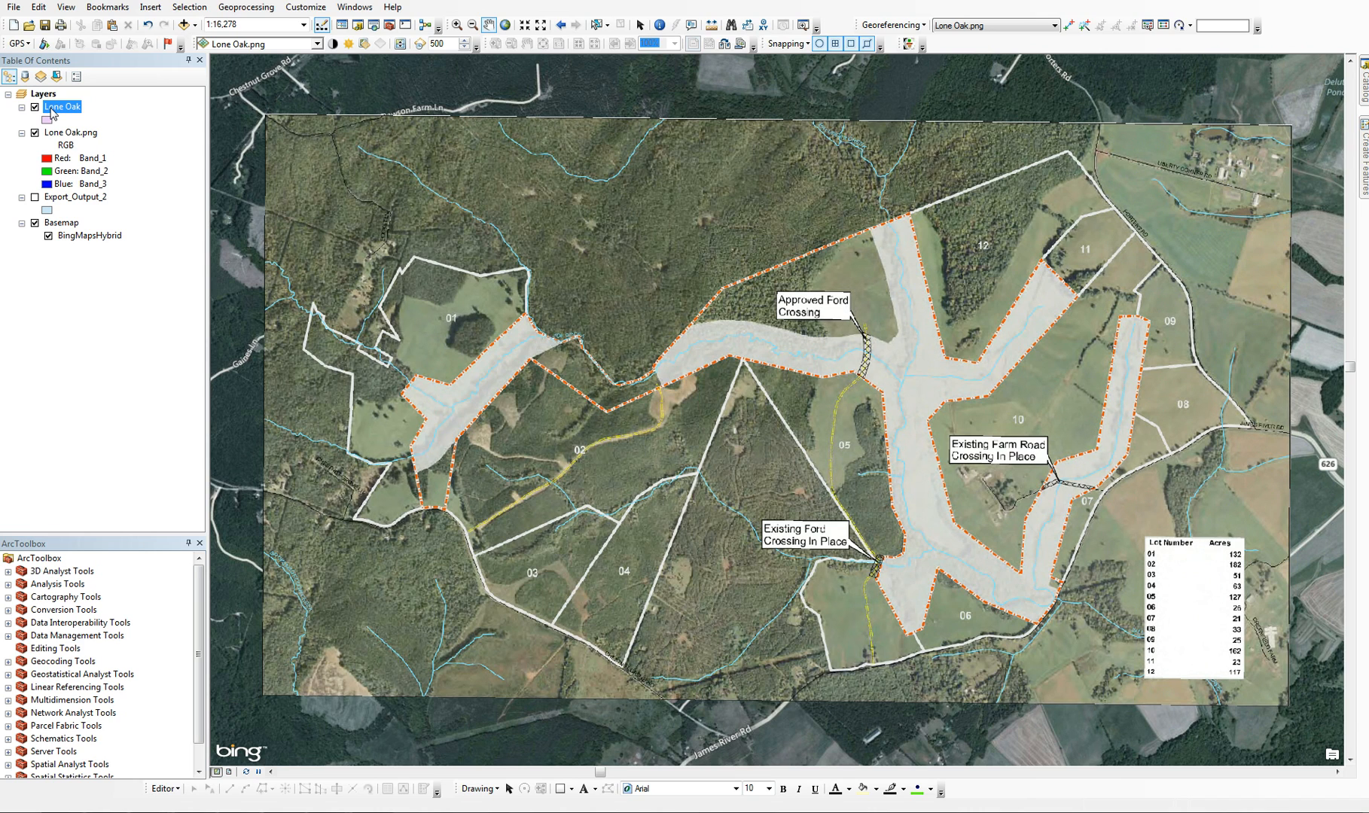
right_click(53, 112)
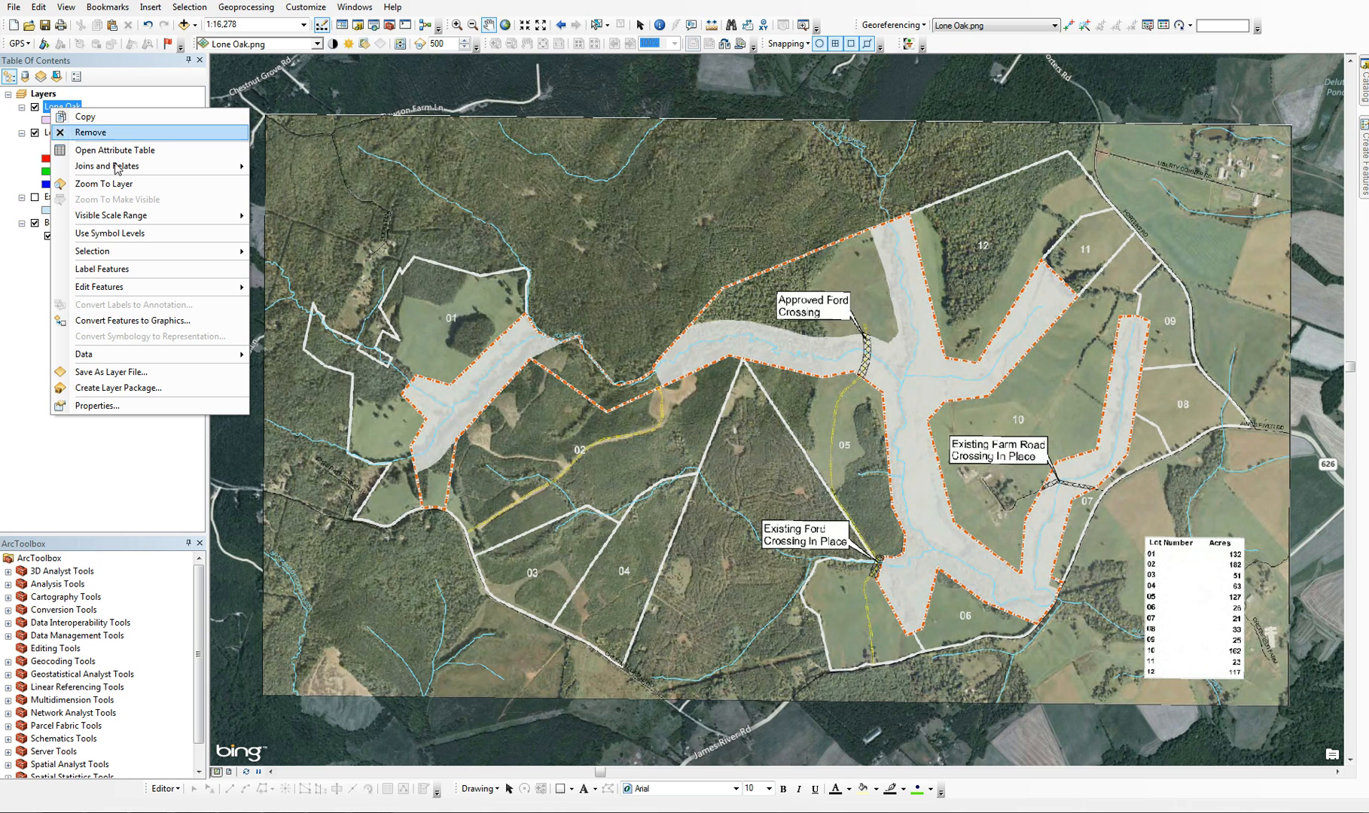
Symbolize the Lone Oak polygon layer with no fill colour and a red outline of width 2
click(42, 327)
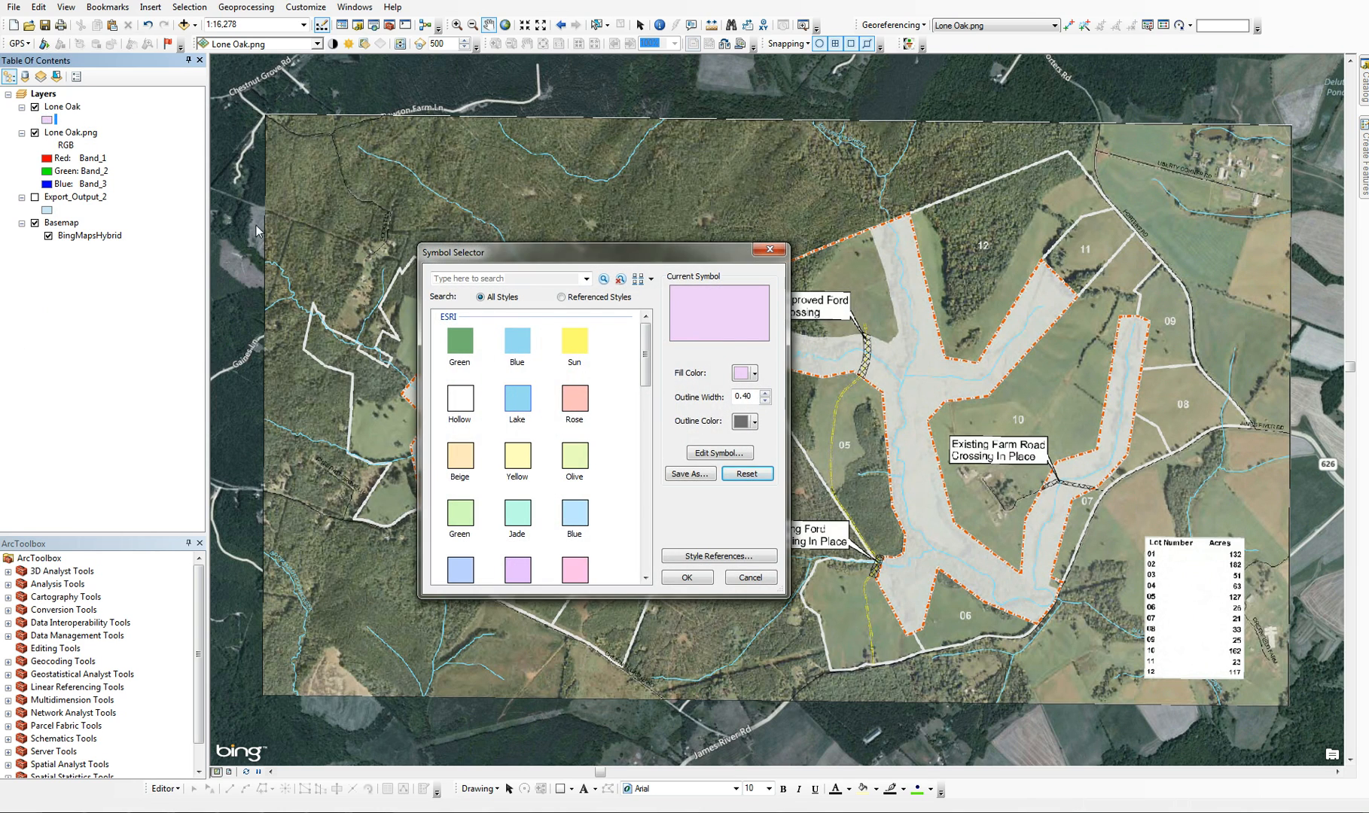
click(754, 372)
click(757, 398)
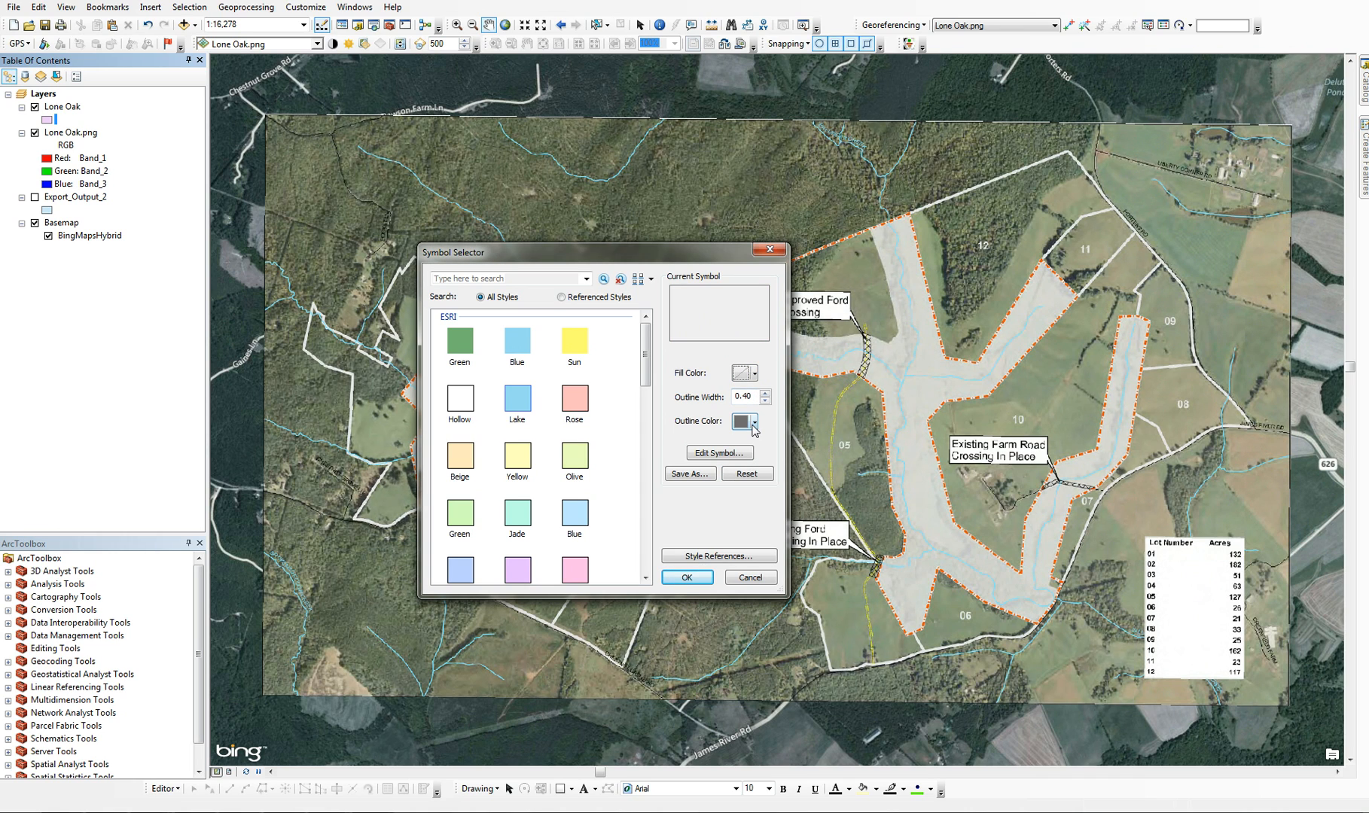
click(753, 423)
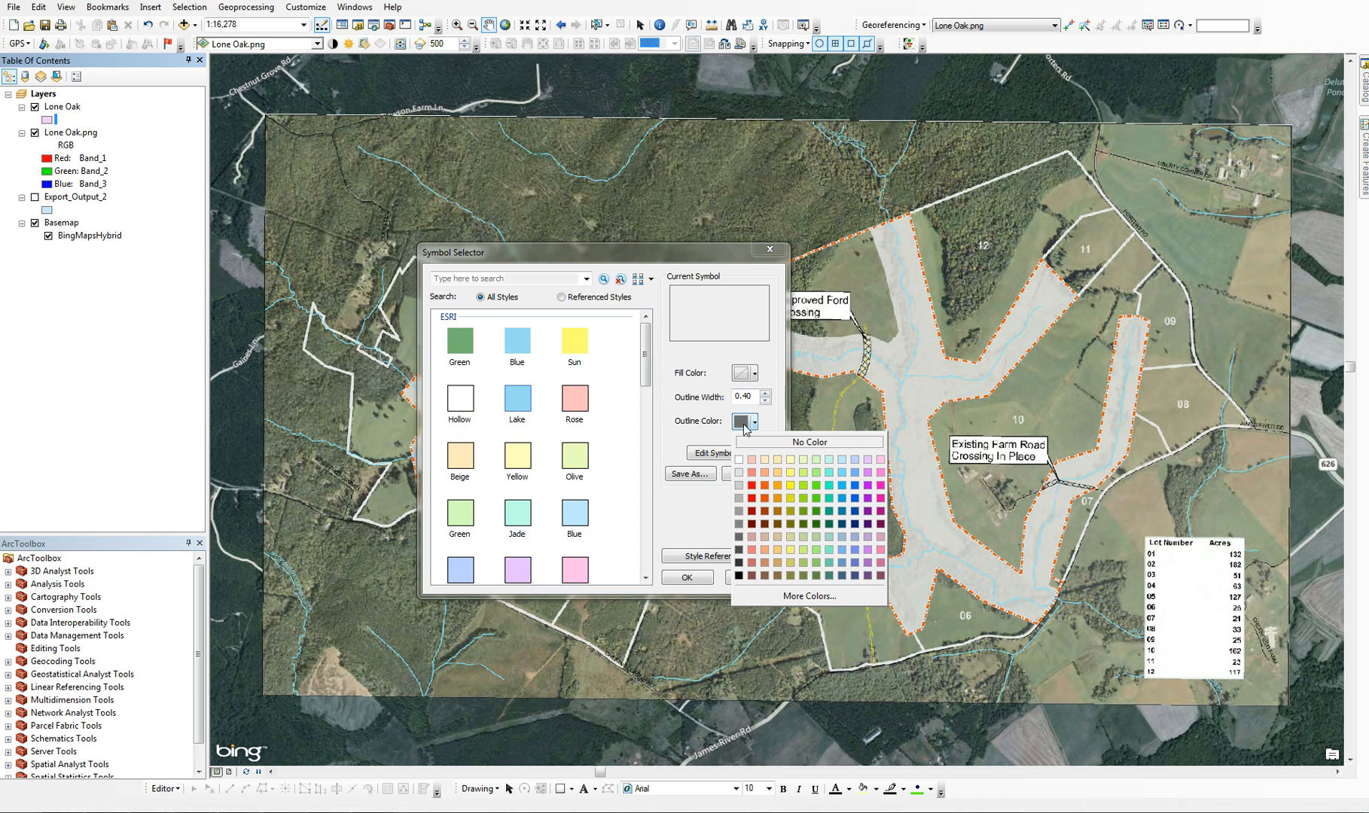
click(752, 487)
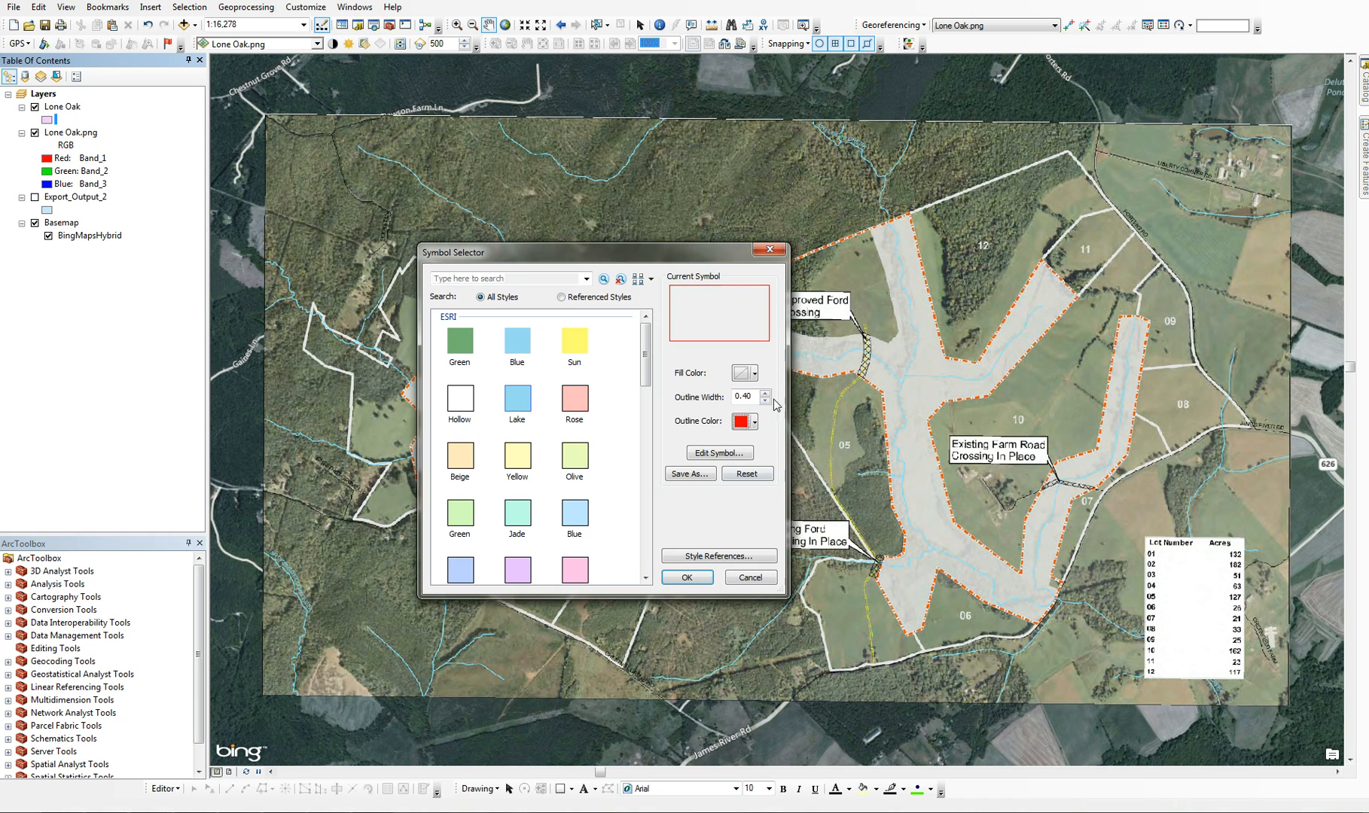
click(765, 392)
click(764, 392)
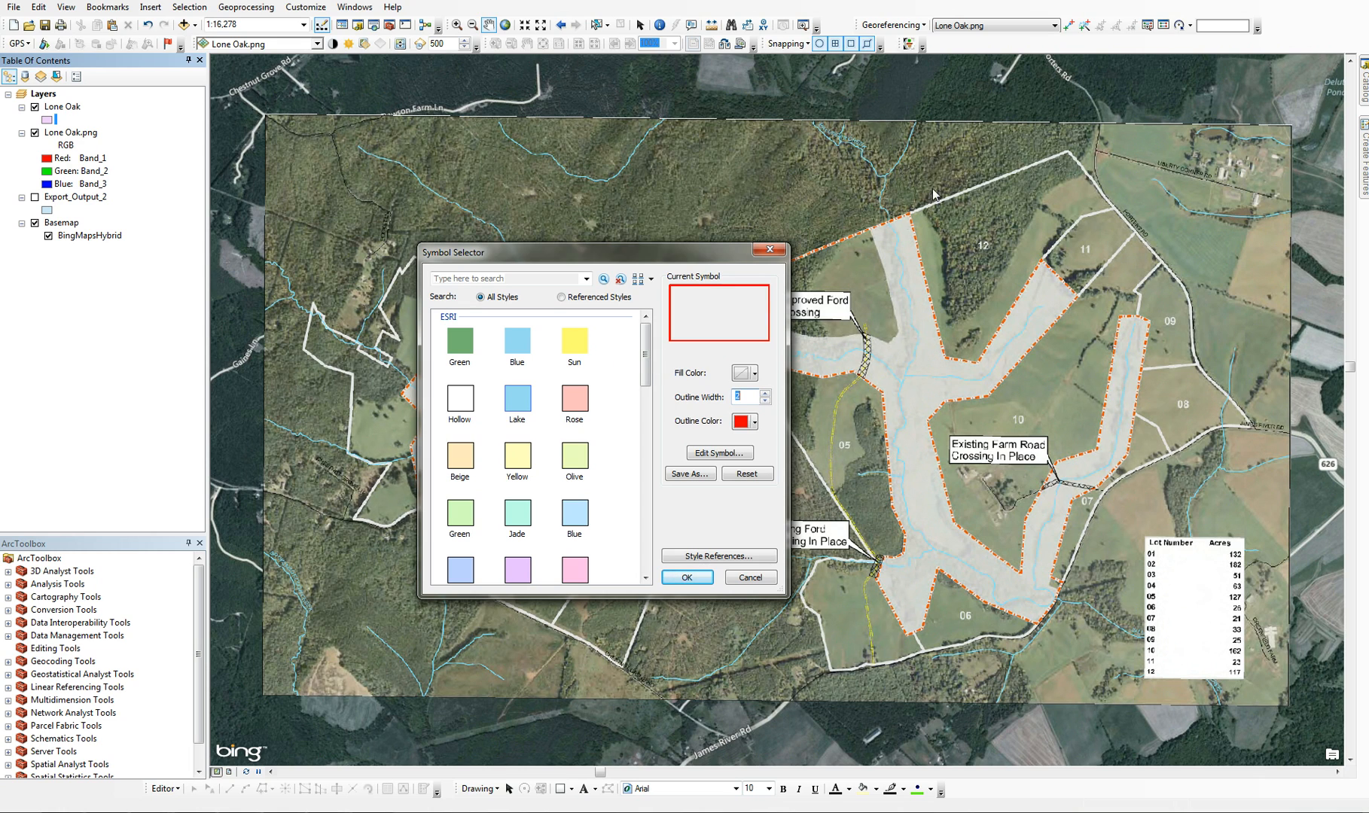
click(683, 578)
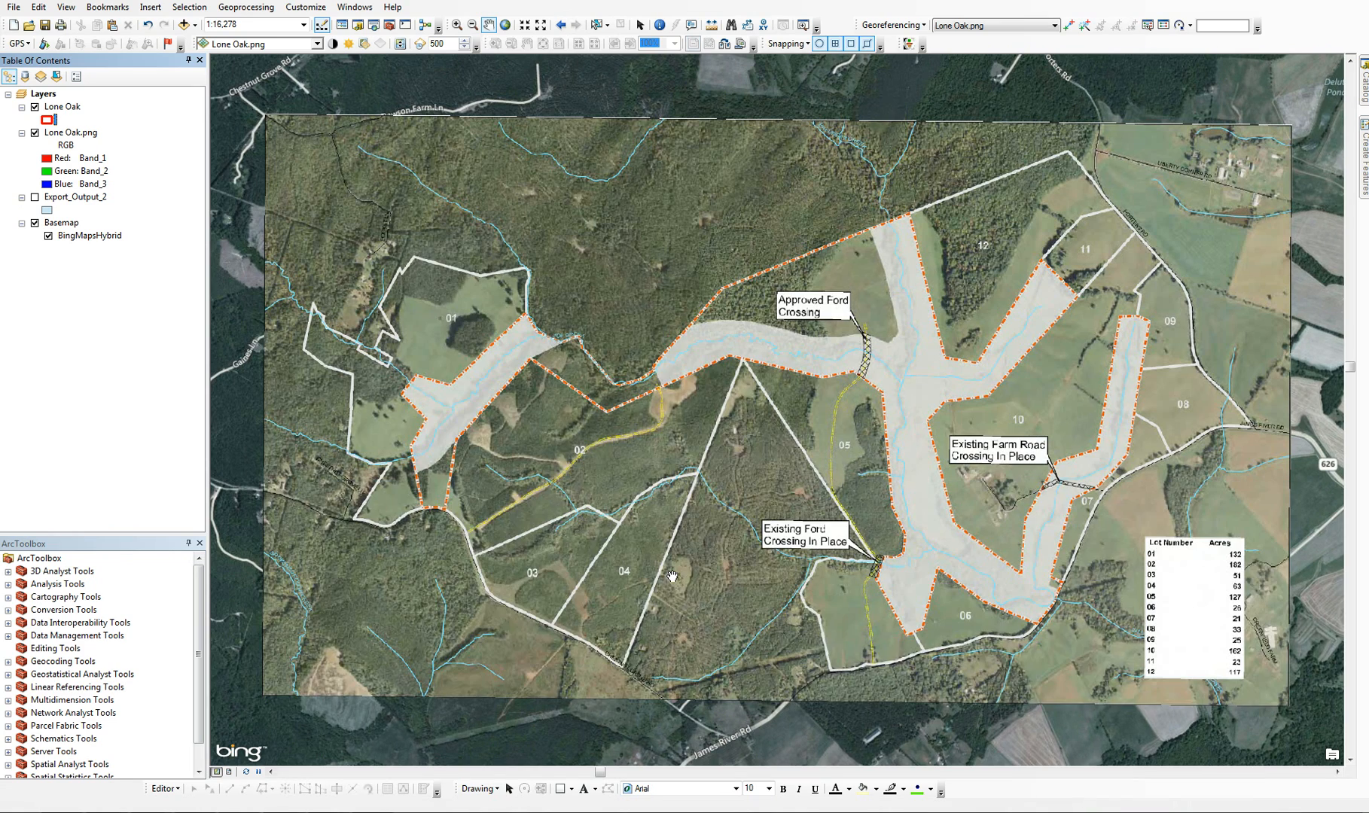
Start an edit session on the Lone Oak layer and choose its feature template for drawing a new polygon
drag(723, 612, 666, 573)
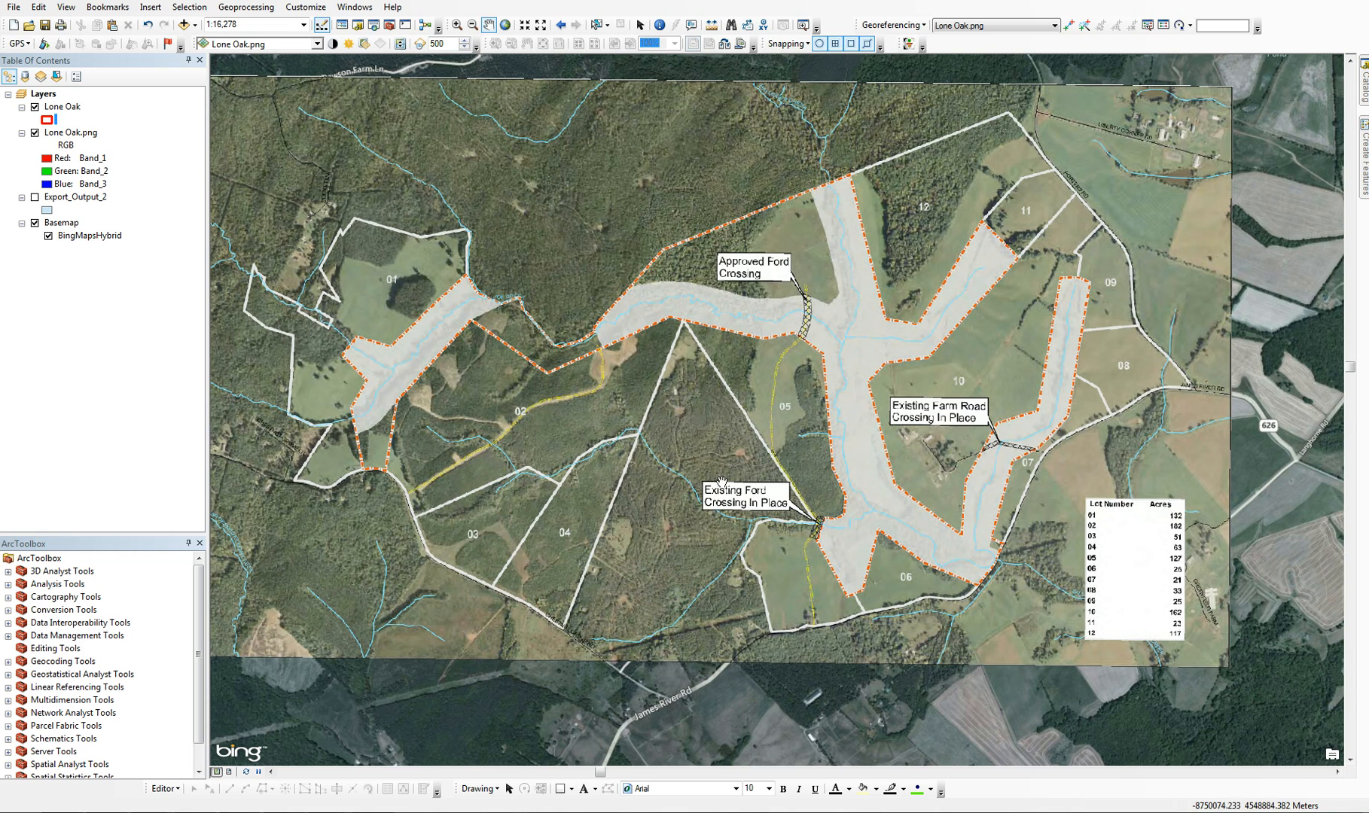
right_click(74, 113)
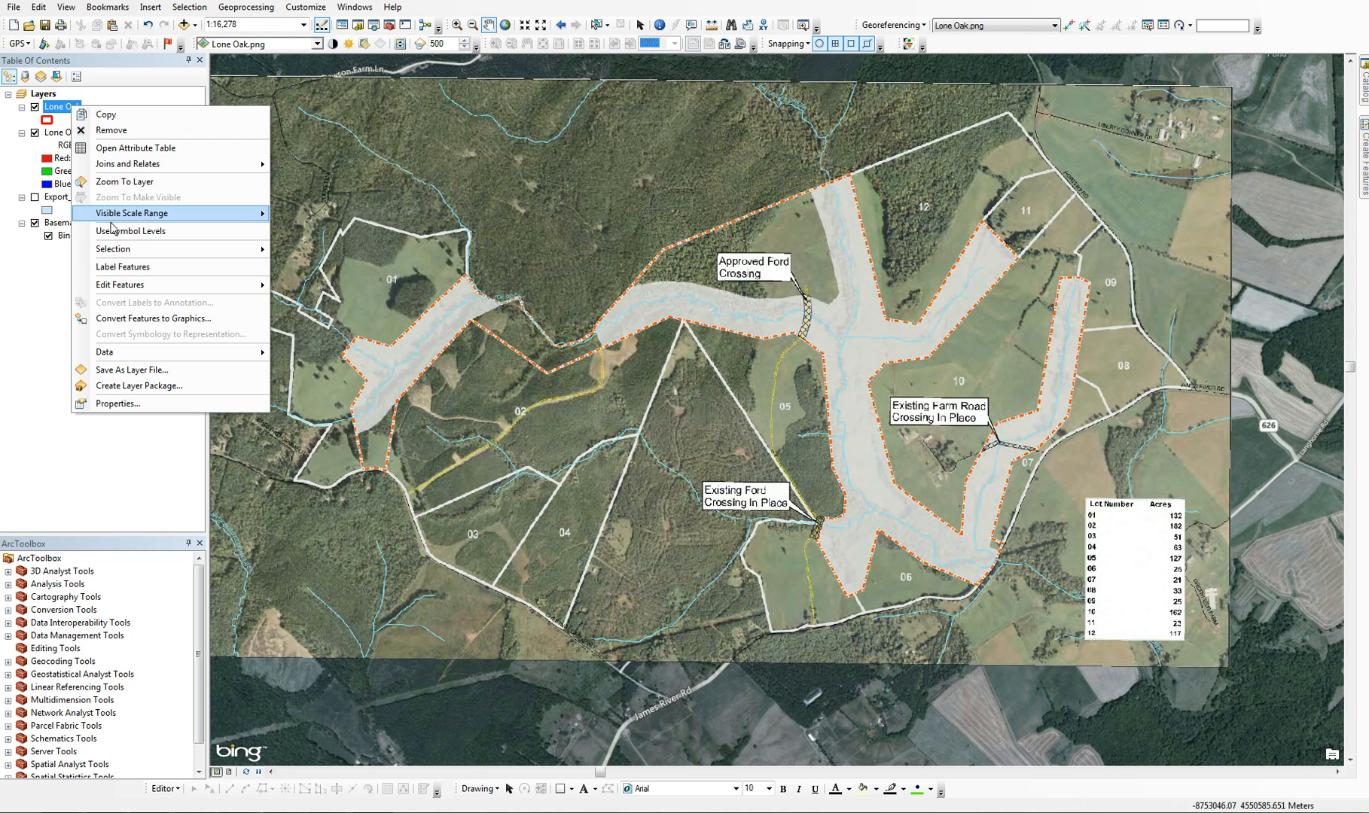
mouse_move(118, 291)
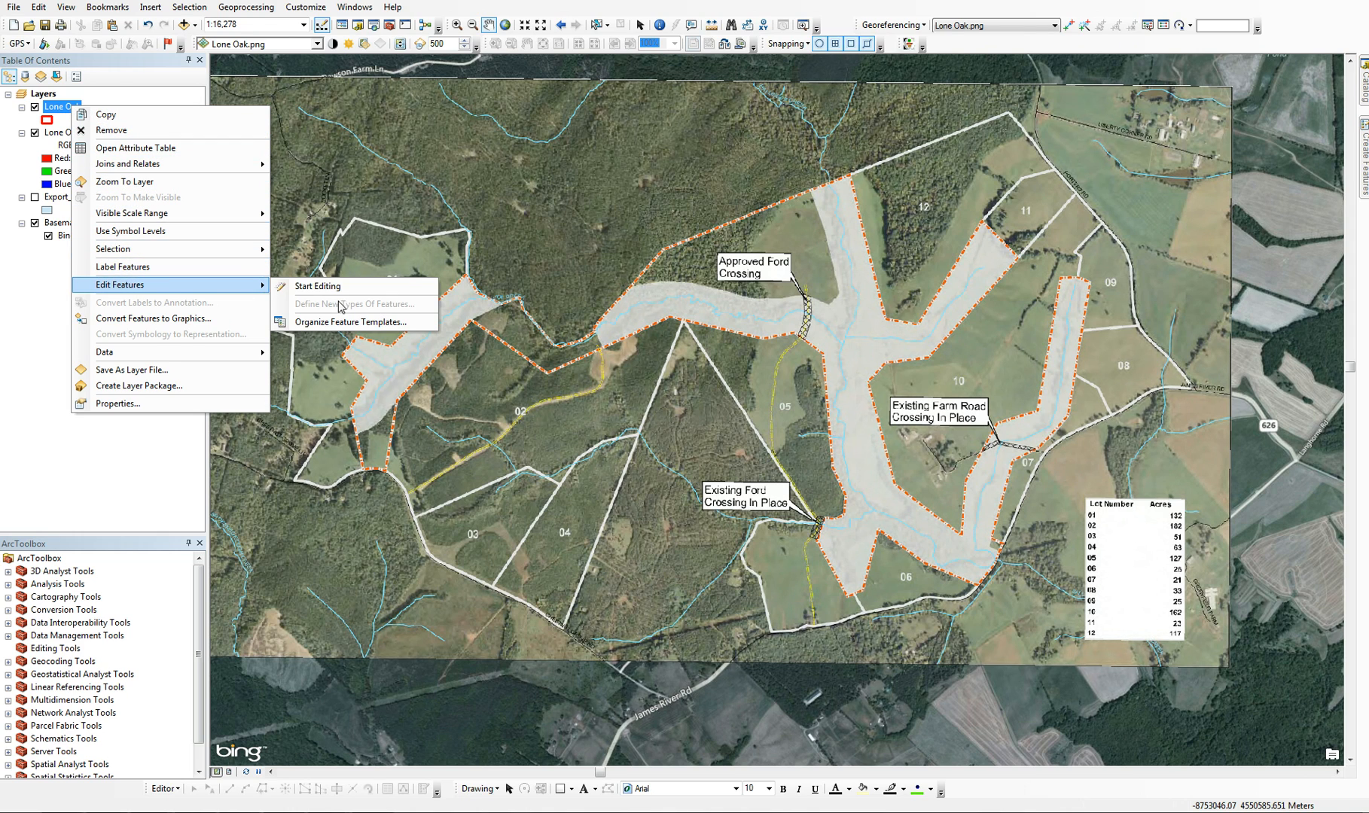
click(313, 287)
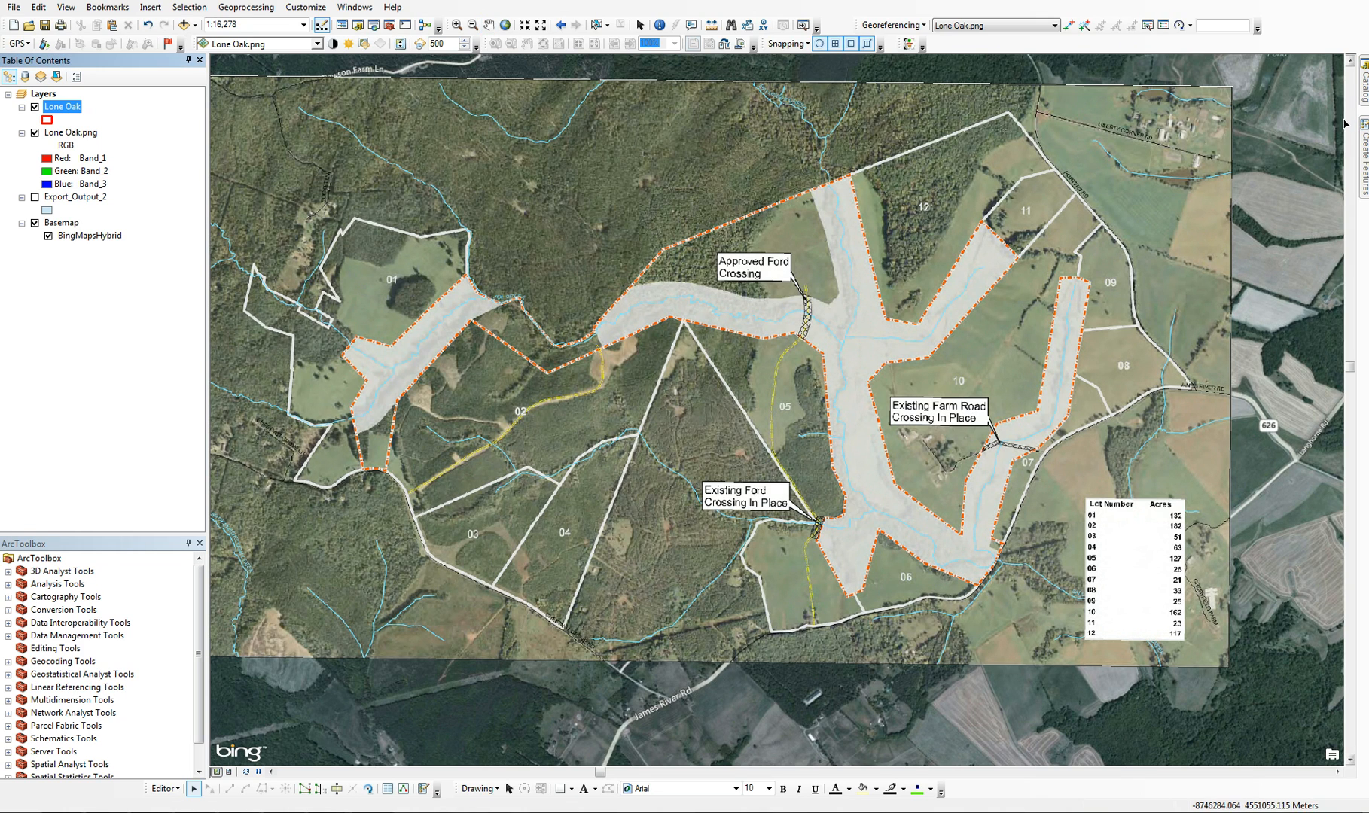
mouse_move(1364, 148)
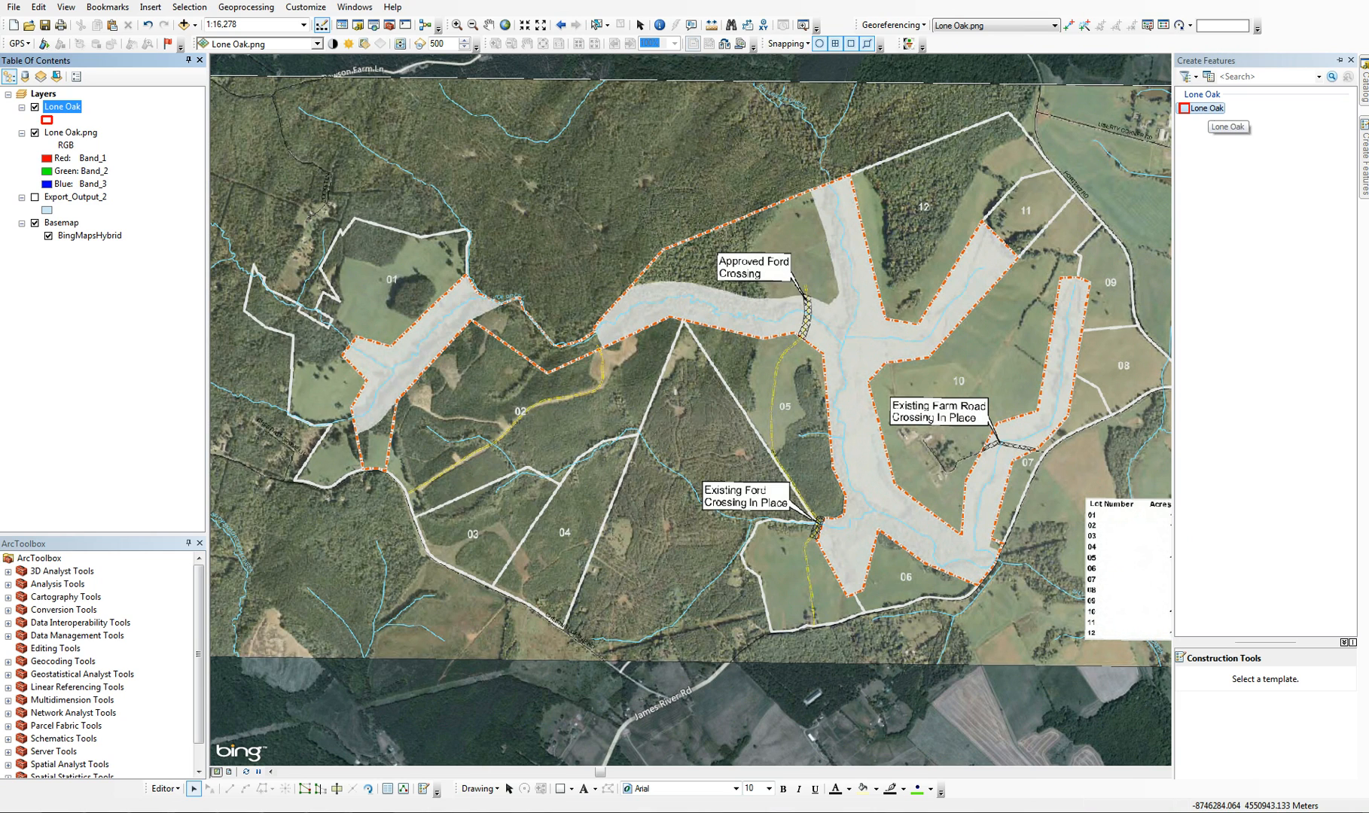
click(1208, 109)
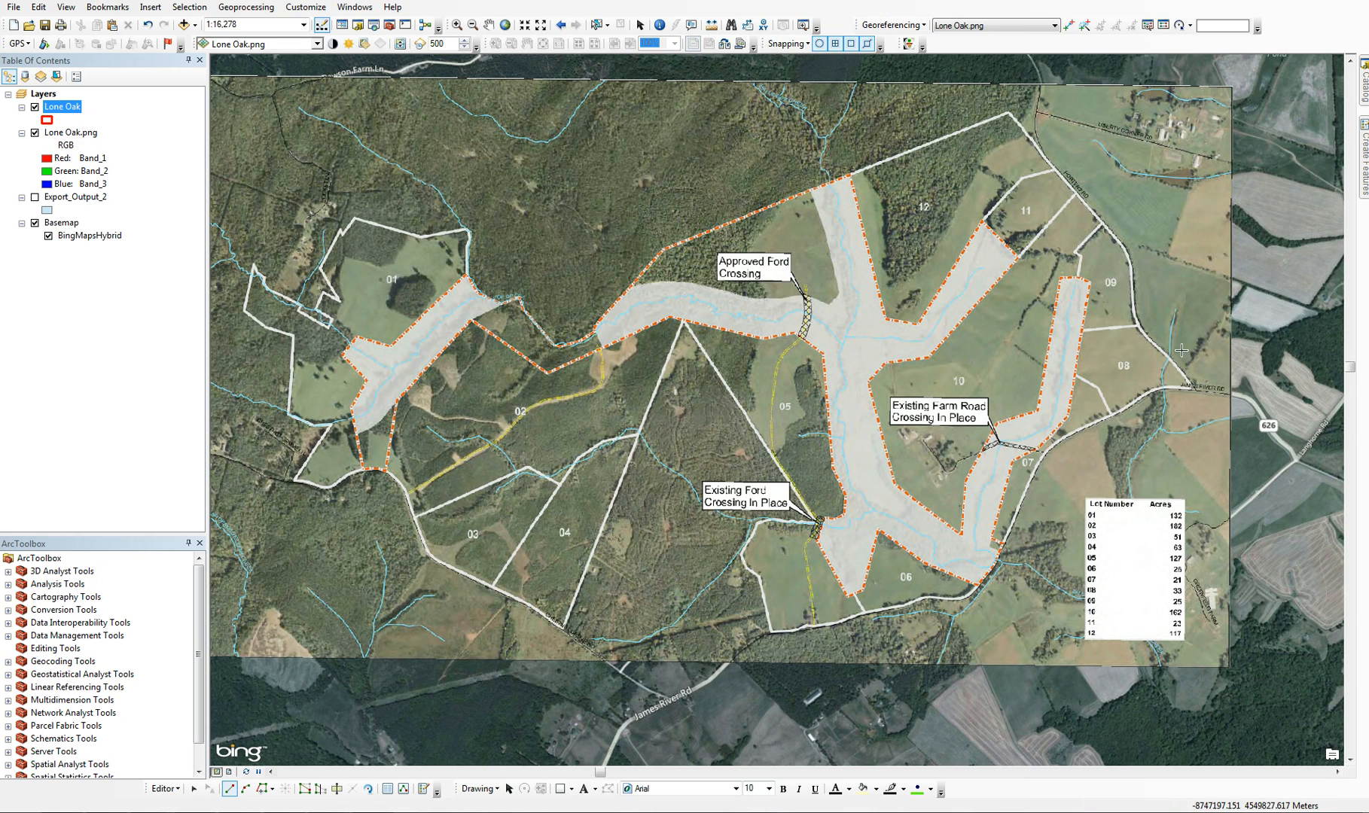
Begin the property polygon at lot 08's eastern tip and trace the road boundary northwest past lots 09 and 11 to lot 12's northern corner
click(1193, 388)
click(1168, 357)
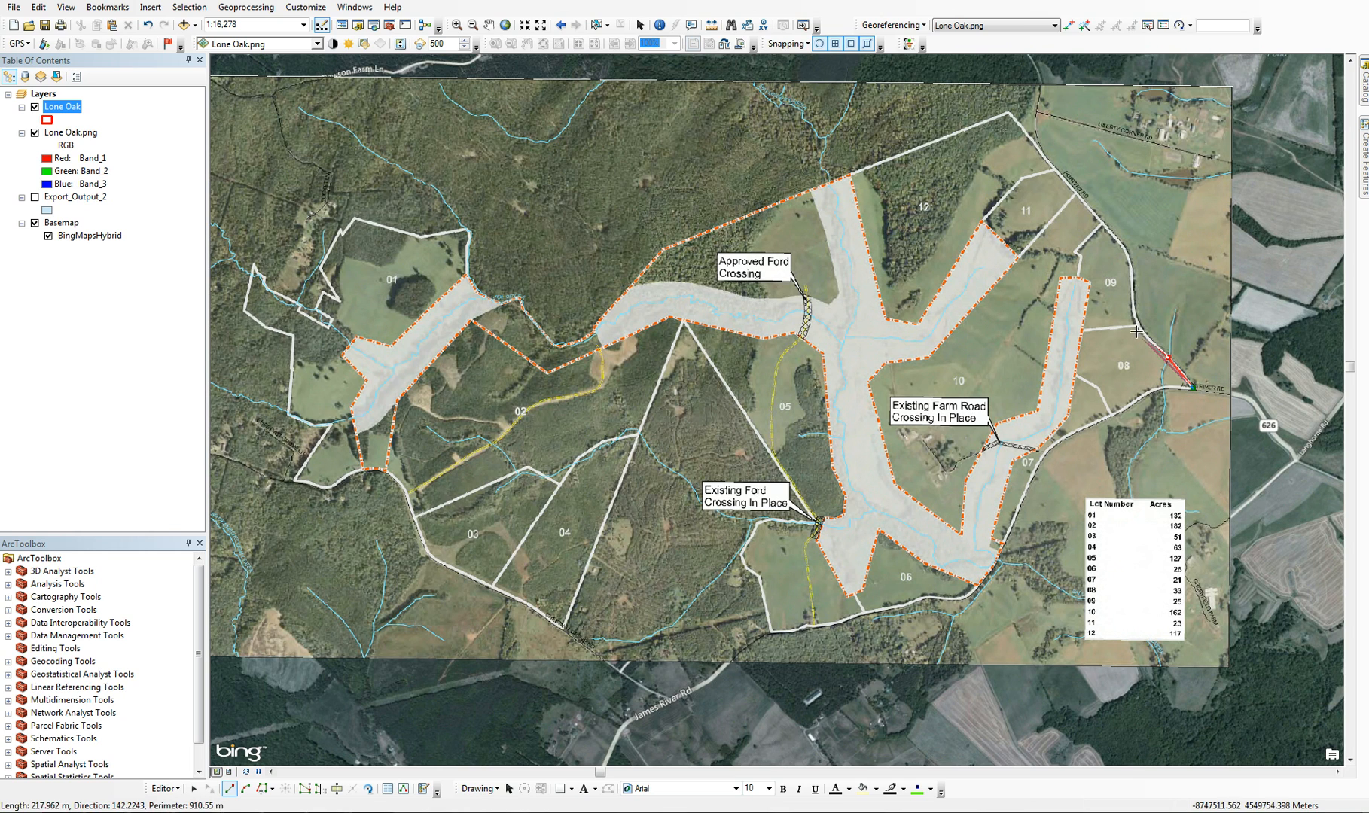
click(1143, 332)
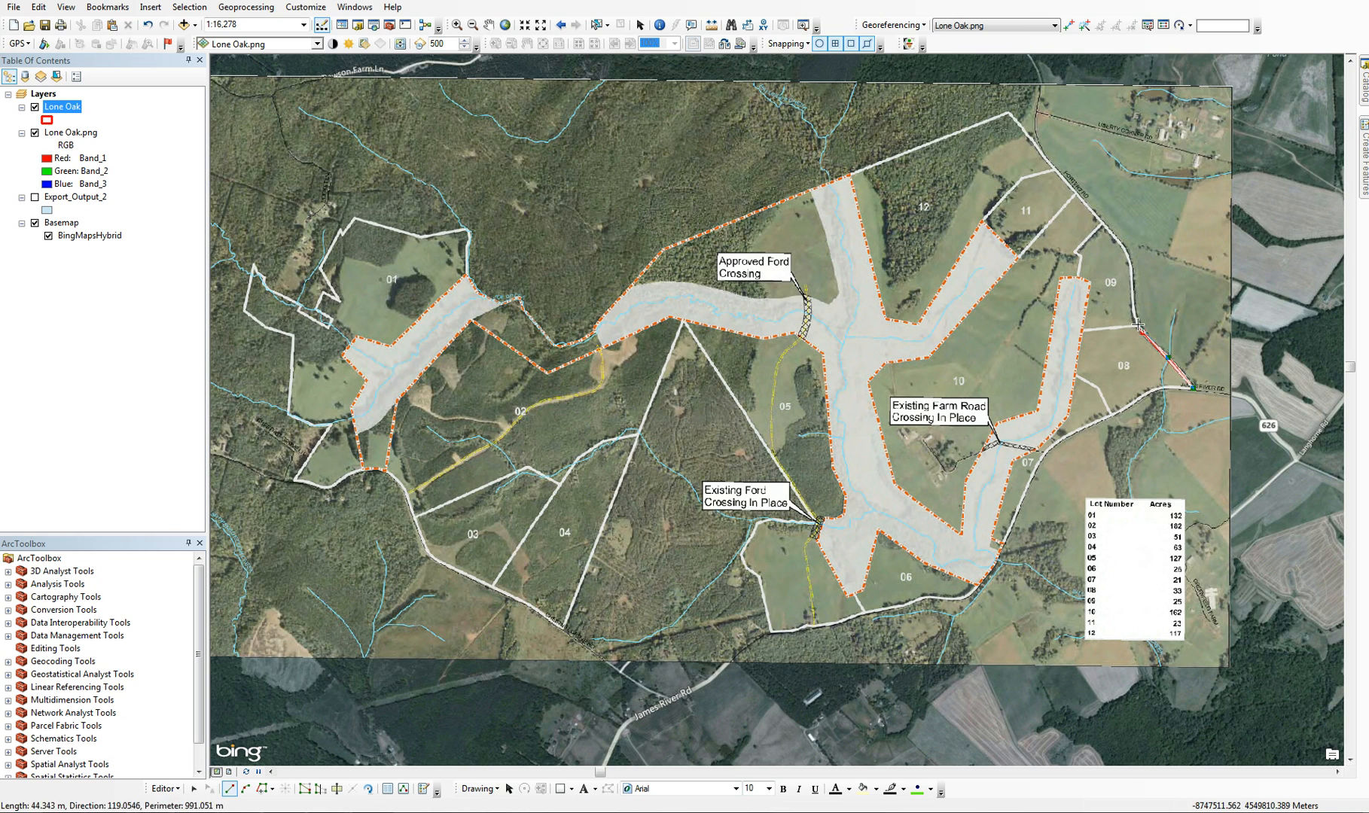
click(1138, 324)
click(1132, 299)
click(1131, 261)
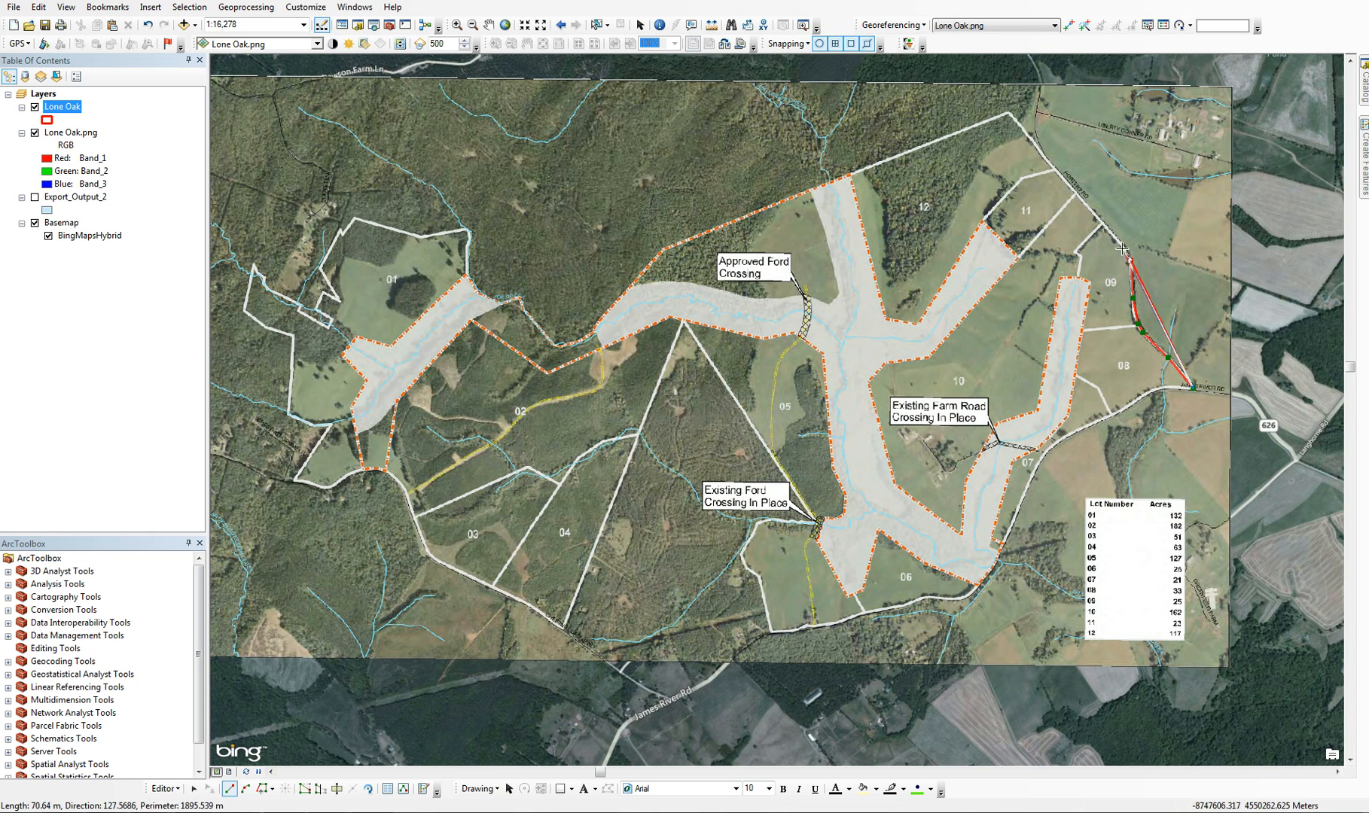
click(1120, 248)
click(1079, 193)
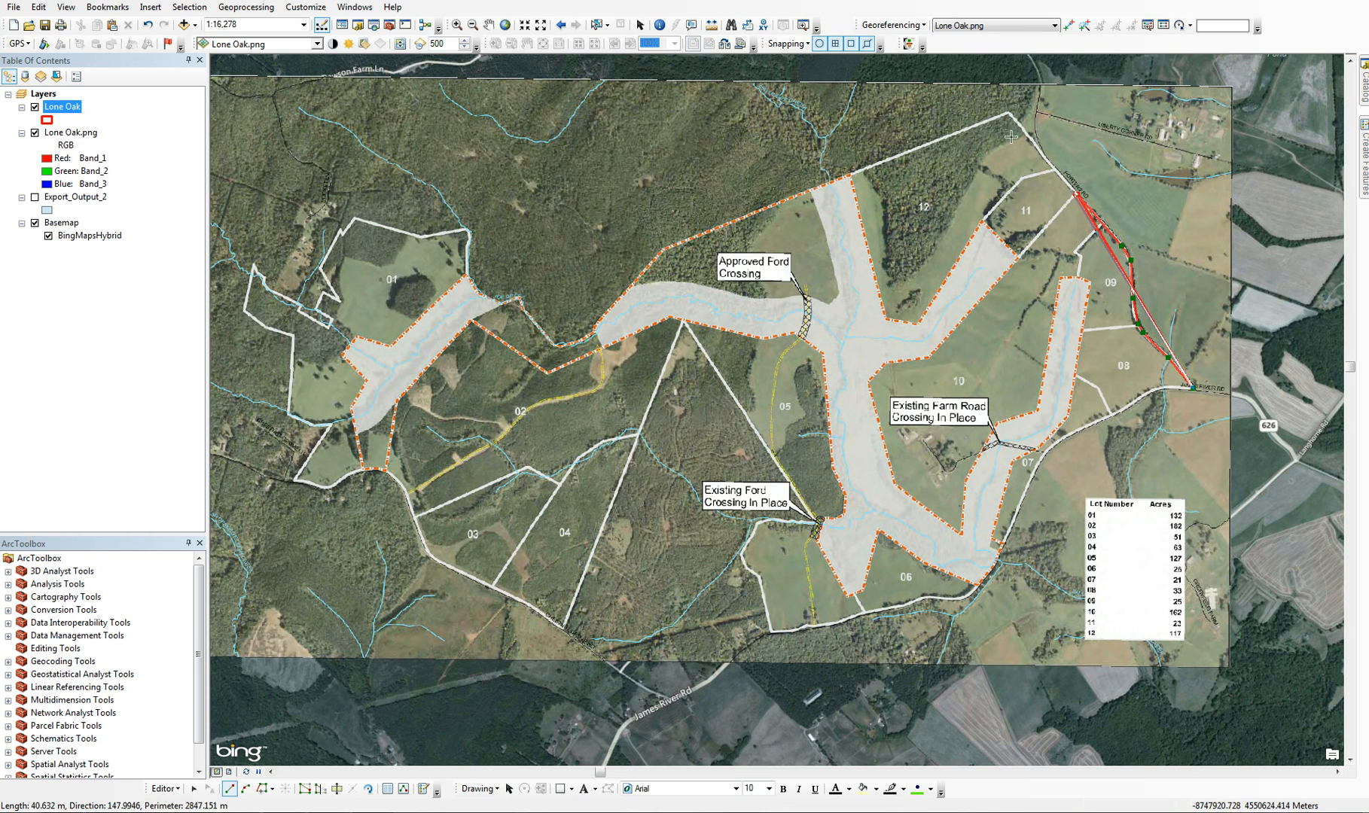
click(1007, 114)
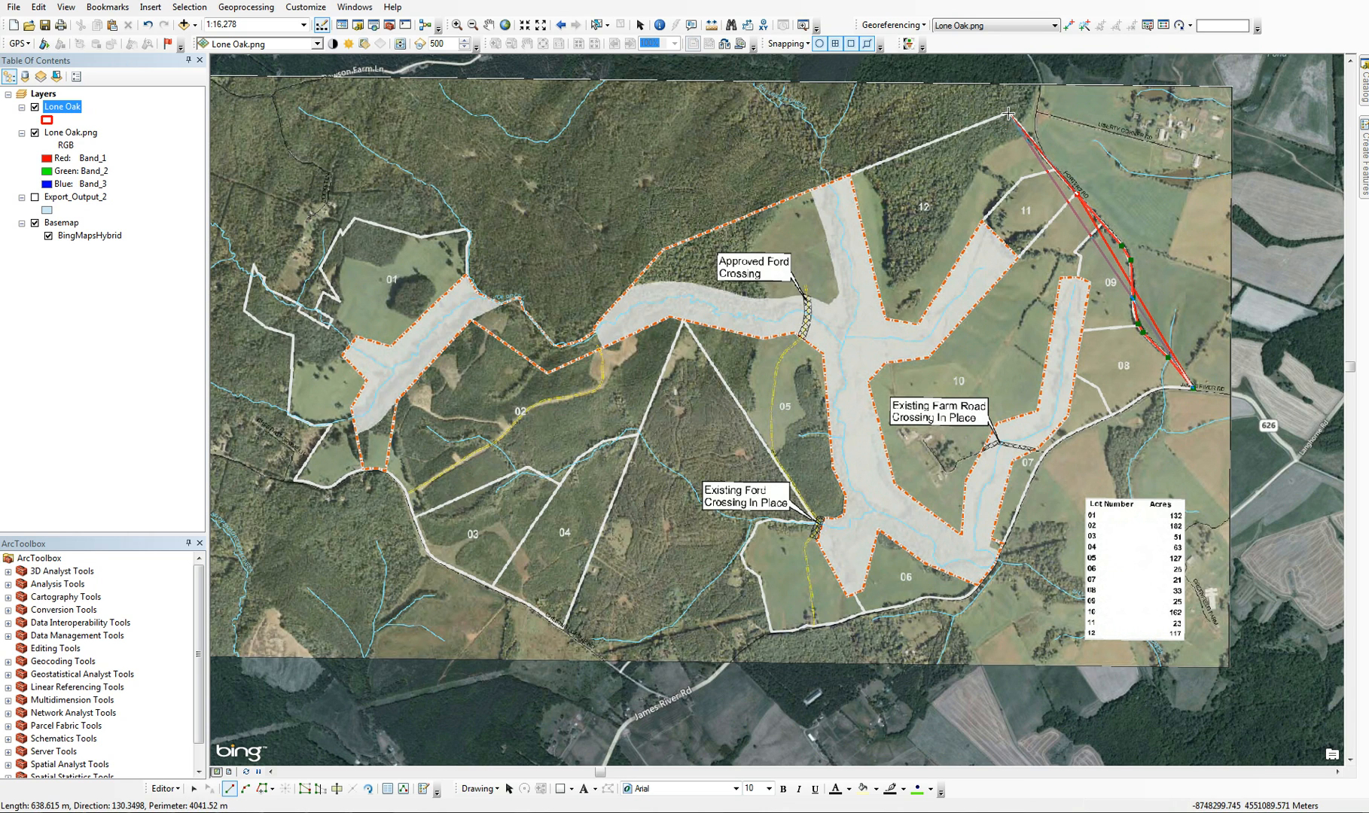
Continue the boundary sketch southwest along lot 12's northern line, around the bend north of lot 02, to the stream buffer east of lot 01
click(661, 248)
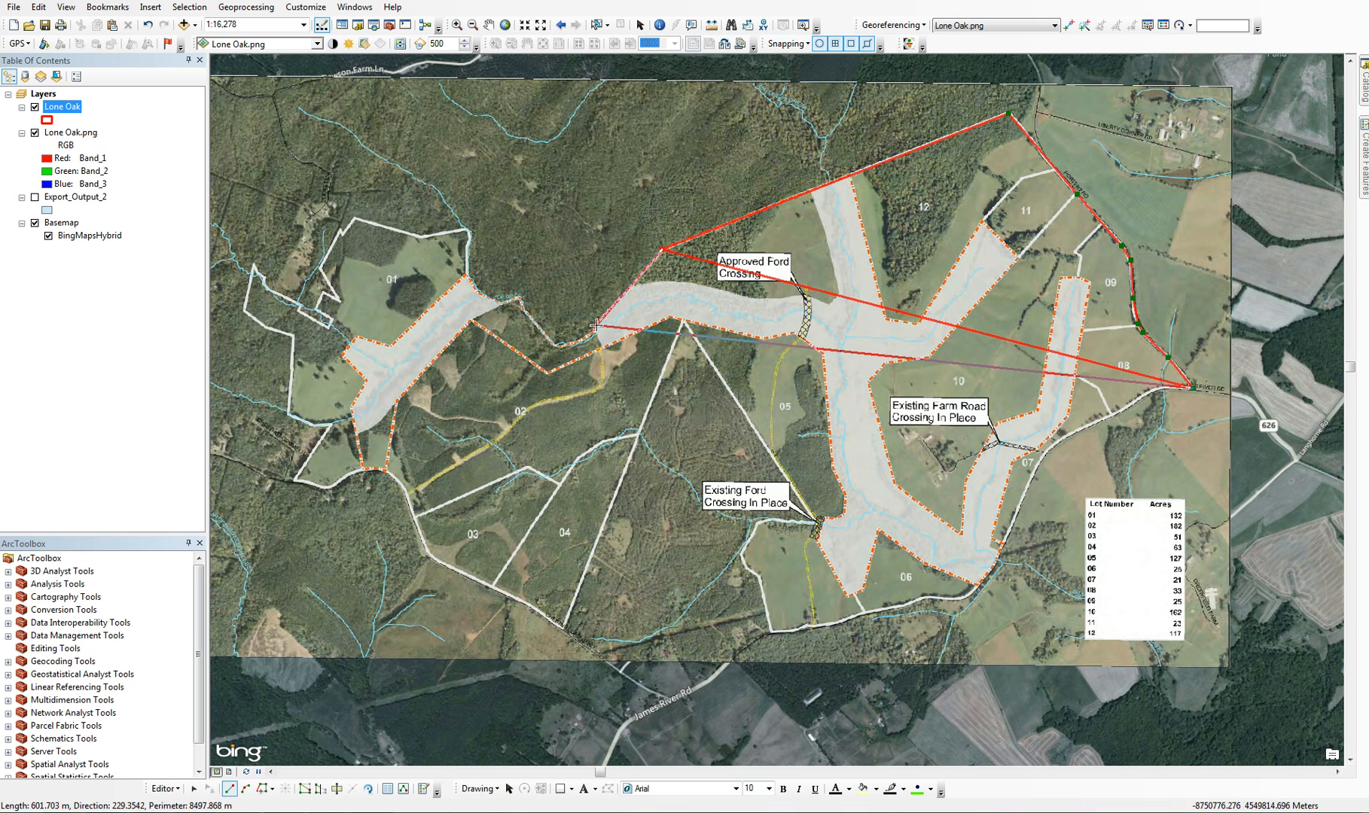
click(595, 327)
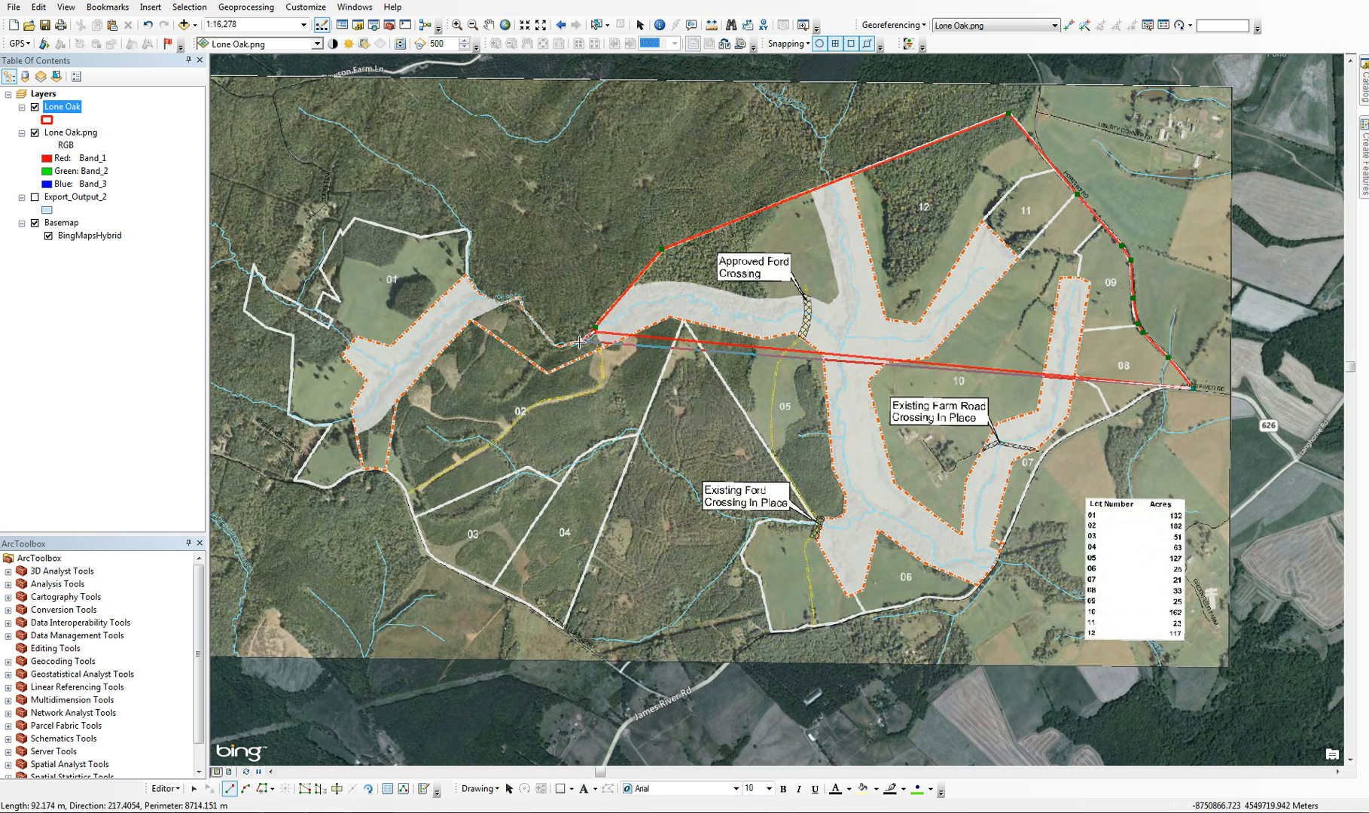
click(576, 342)
click(554, 345)
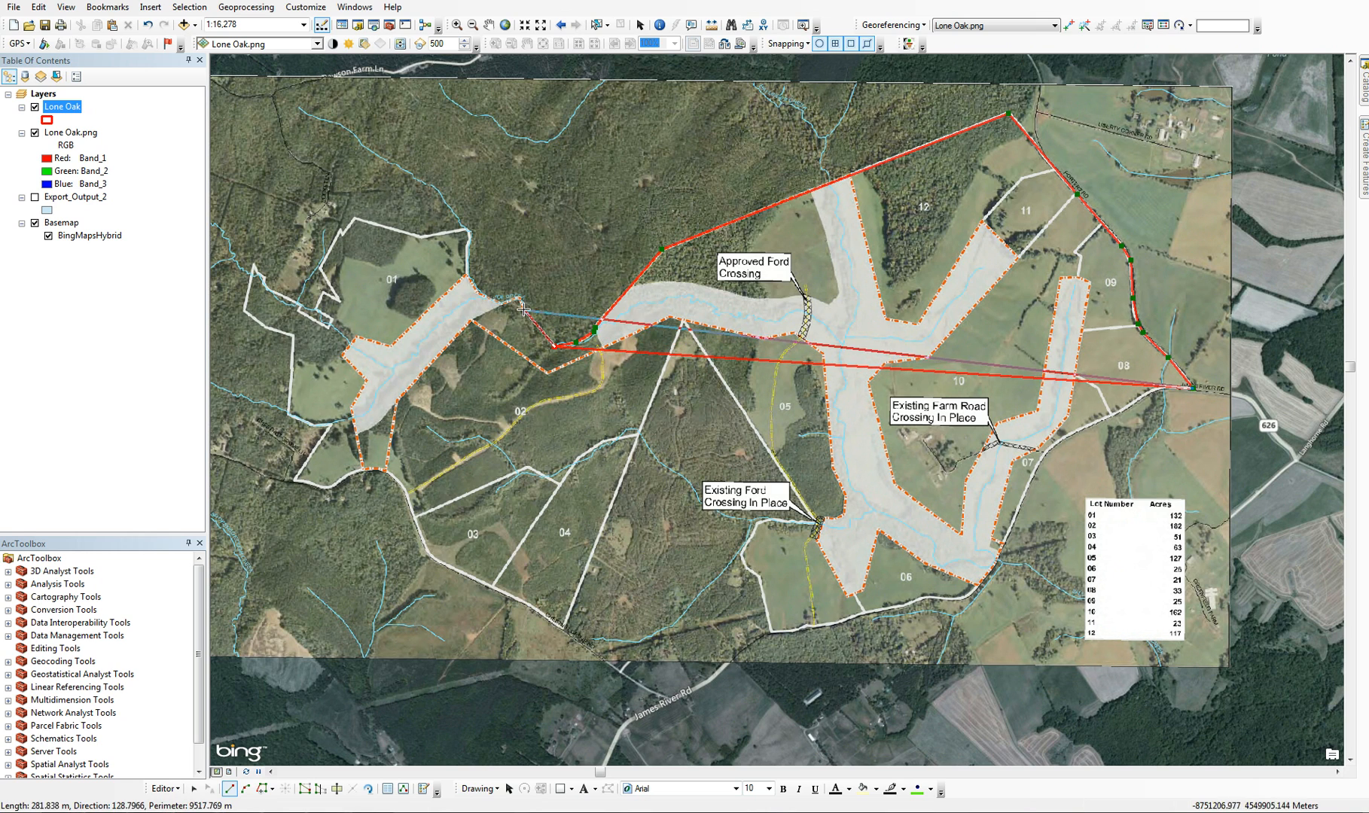
click(517, 298)
click(498, 305)
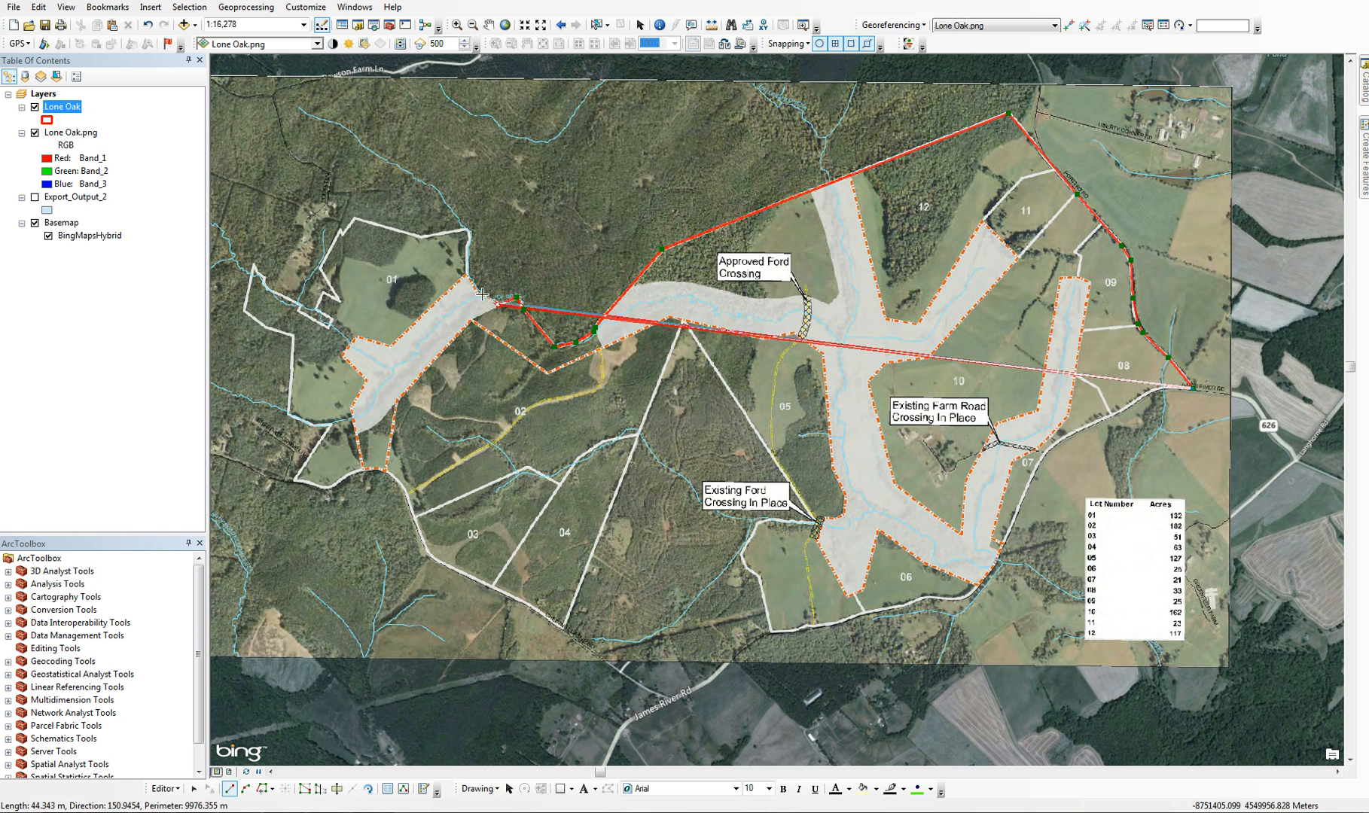
Trace the boundary up lot 01's northeastern edge and west along its northern line, just past the northern corner
click(469, 285)
click(465, 272)
click(470, 237)
click(466, 227)
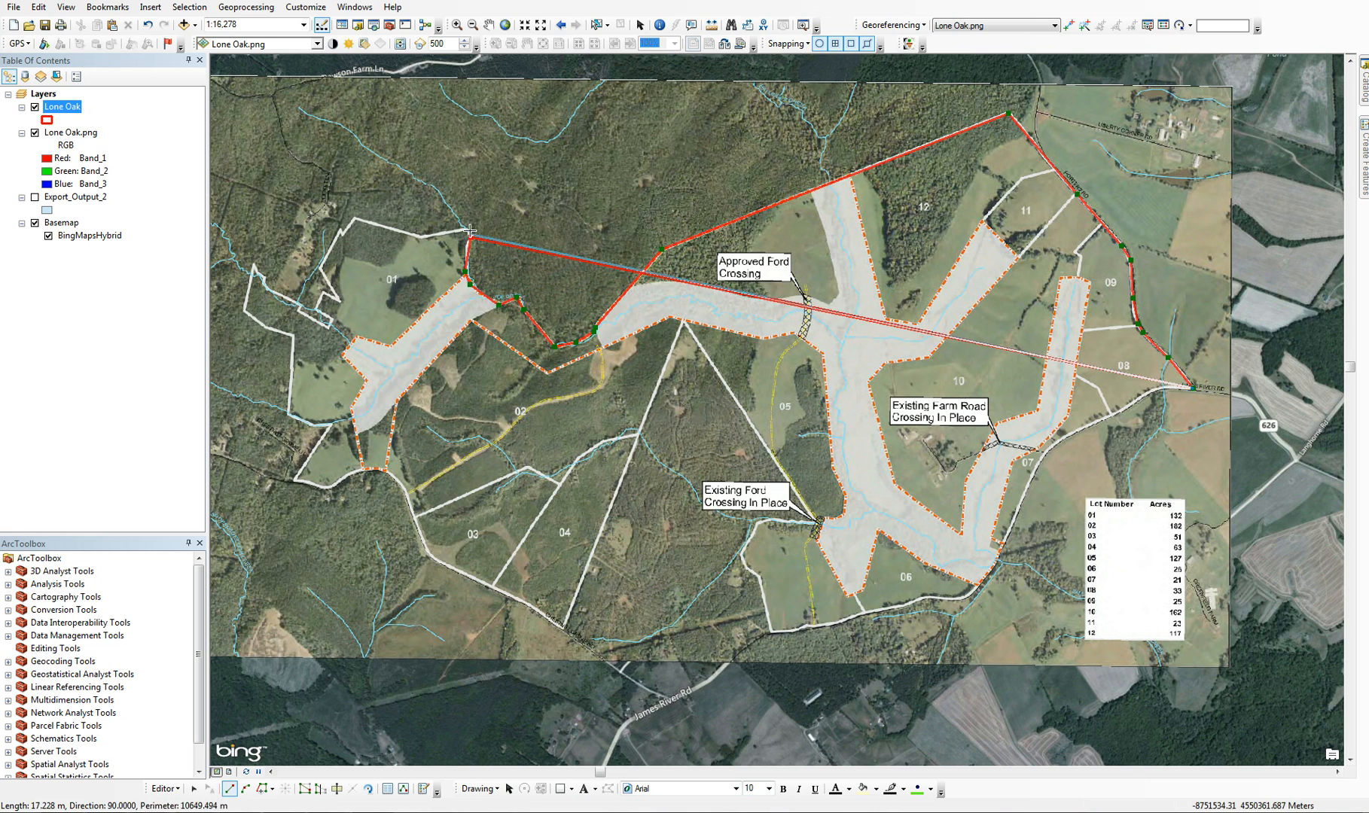
click(424, 238)
click(355, 218)
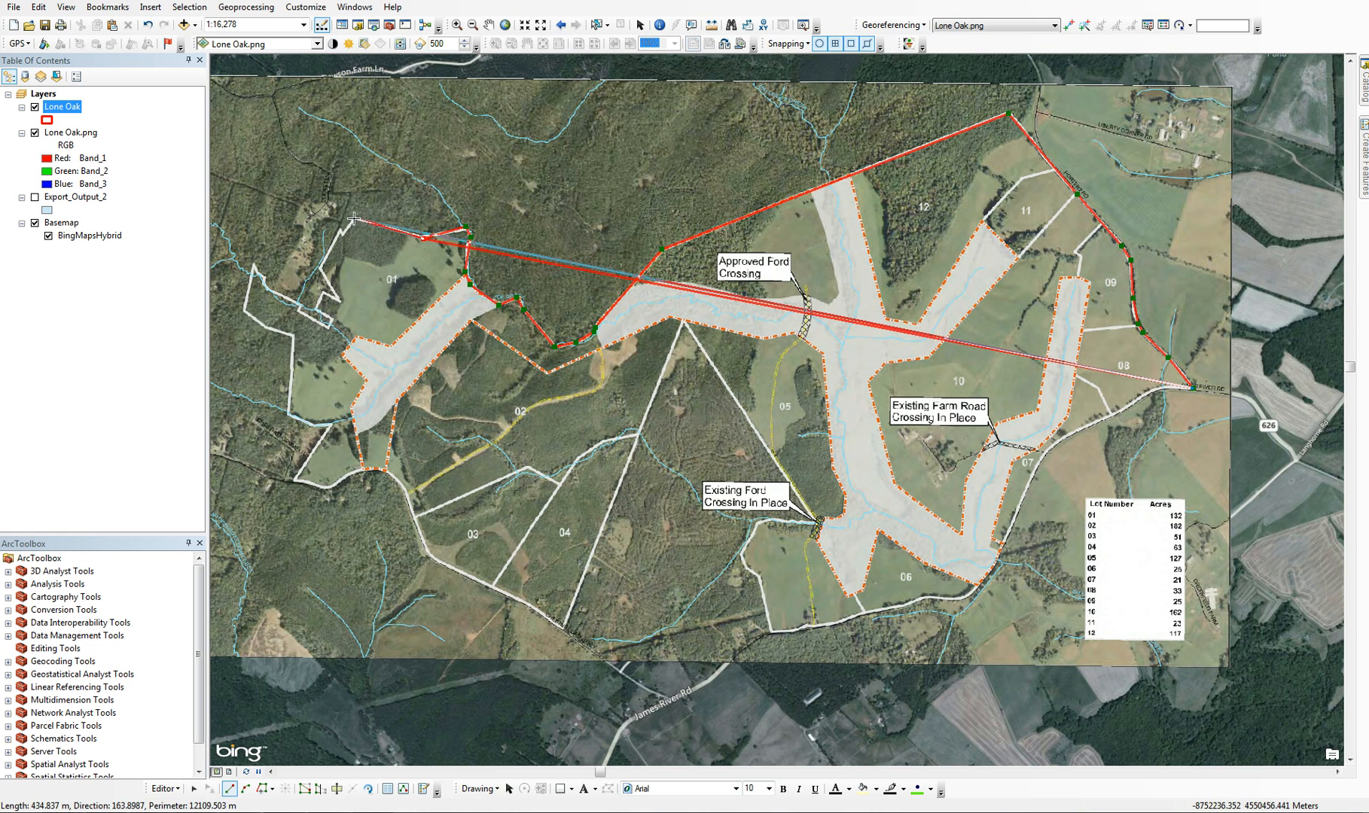
click(343, 234)
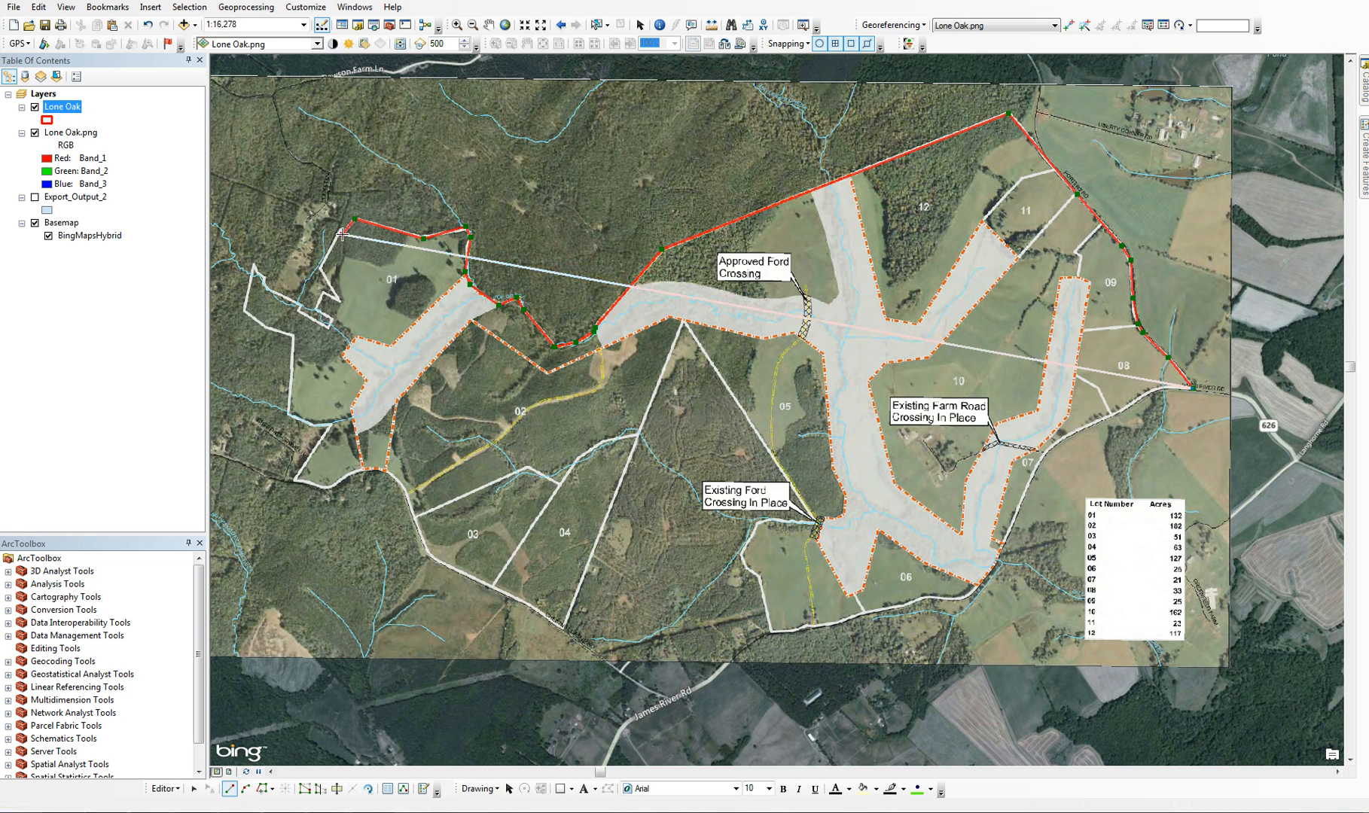
Trace the zigzag boundary down lot 01's northwestern side and along the narrow strip out to the property's far northwestern corner
click(319, 267)
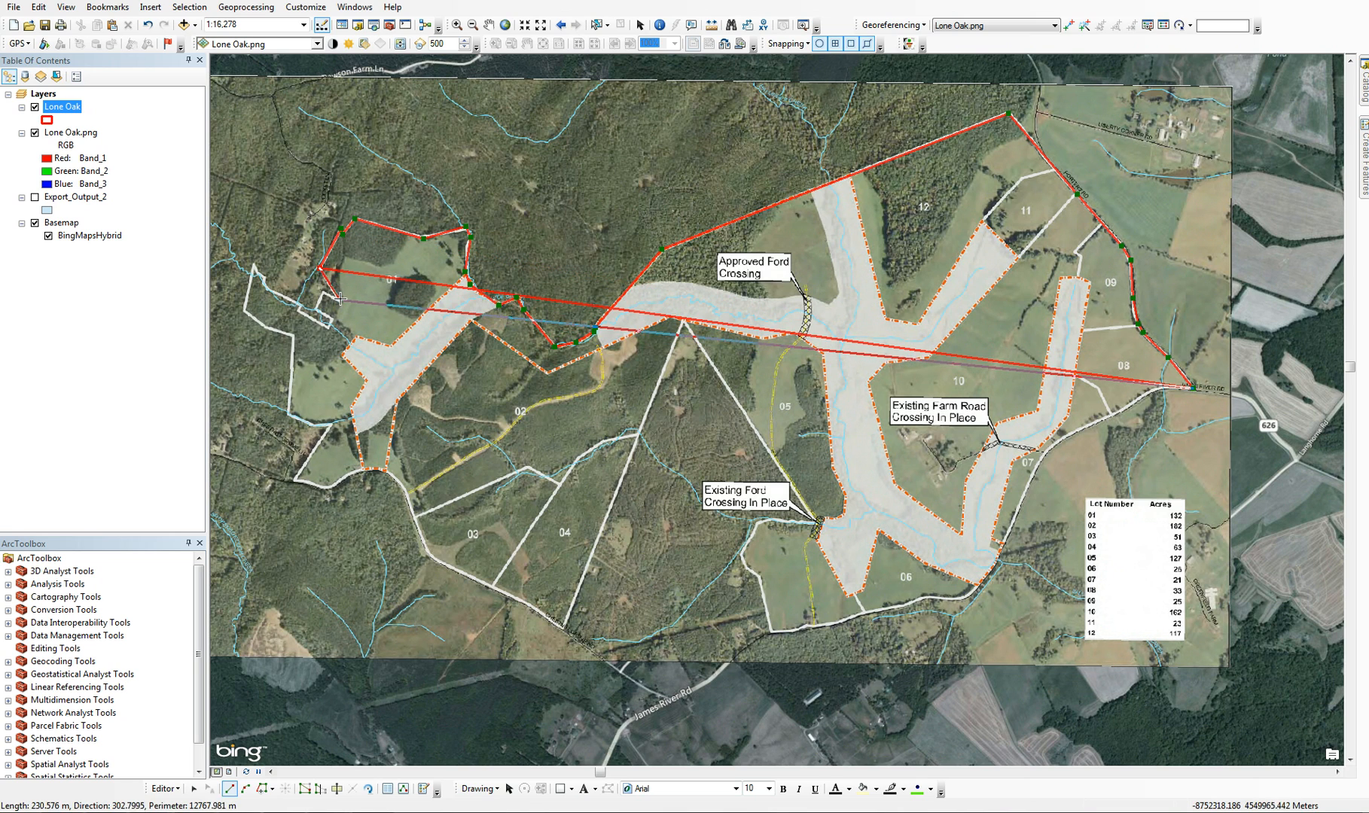
click(324, 291)
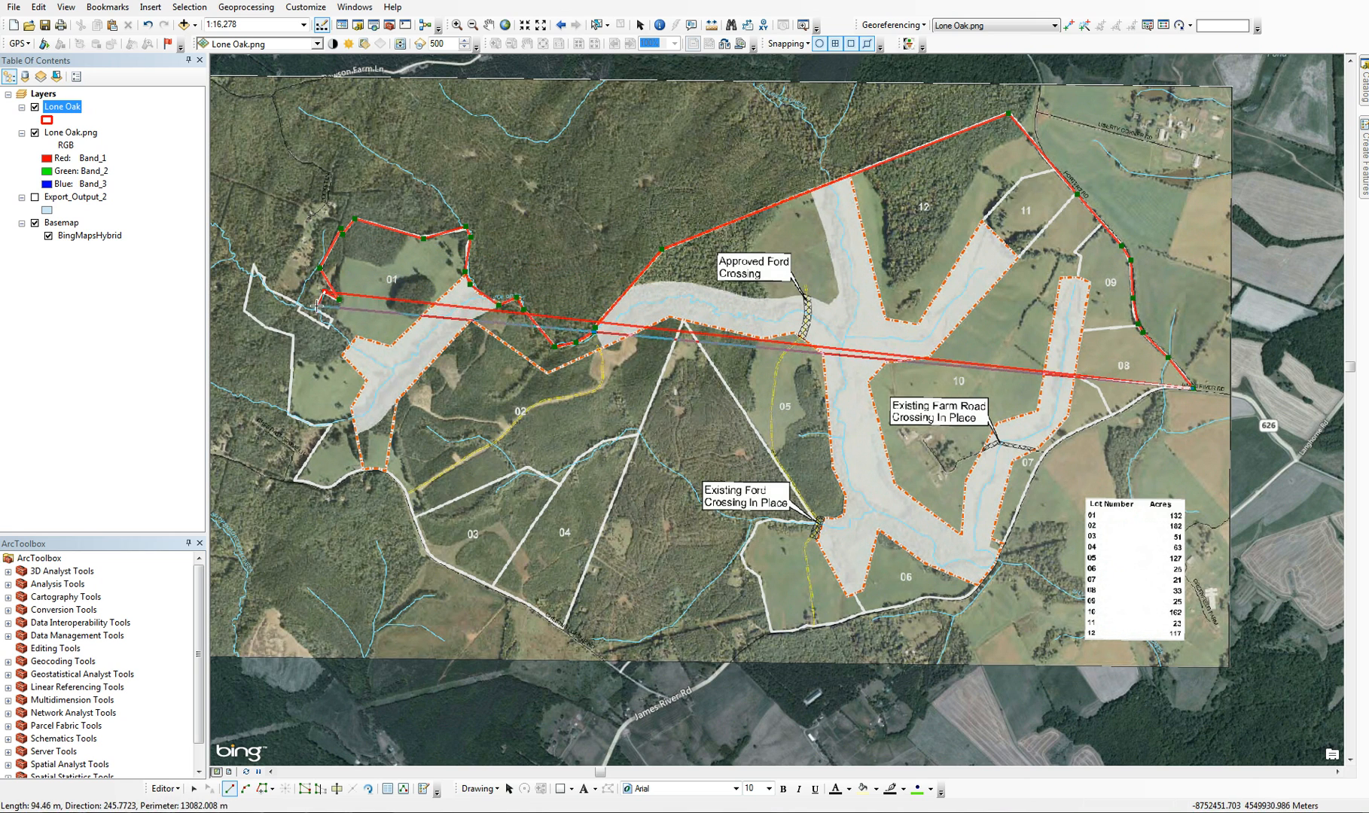
click(318, 306)
click(337, 320)
click(329, 326)
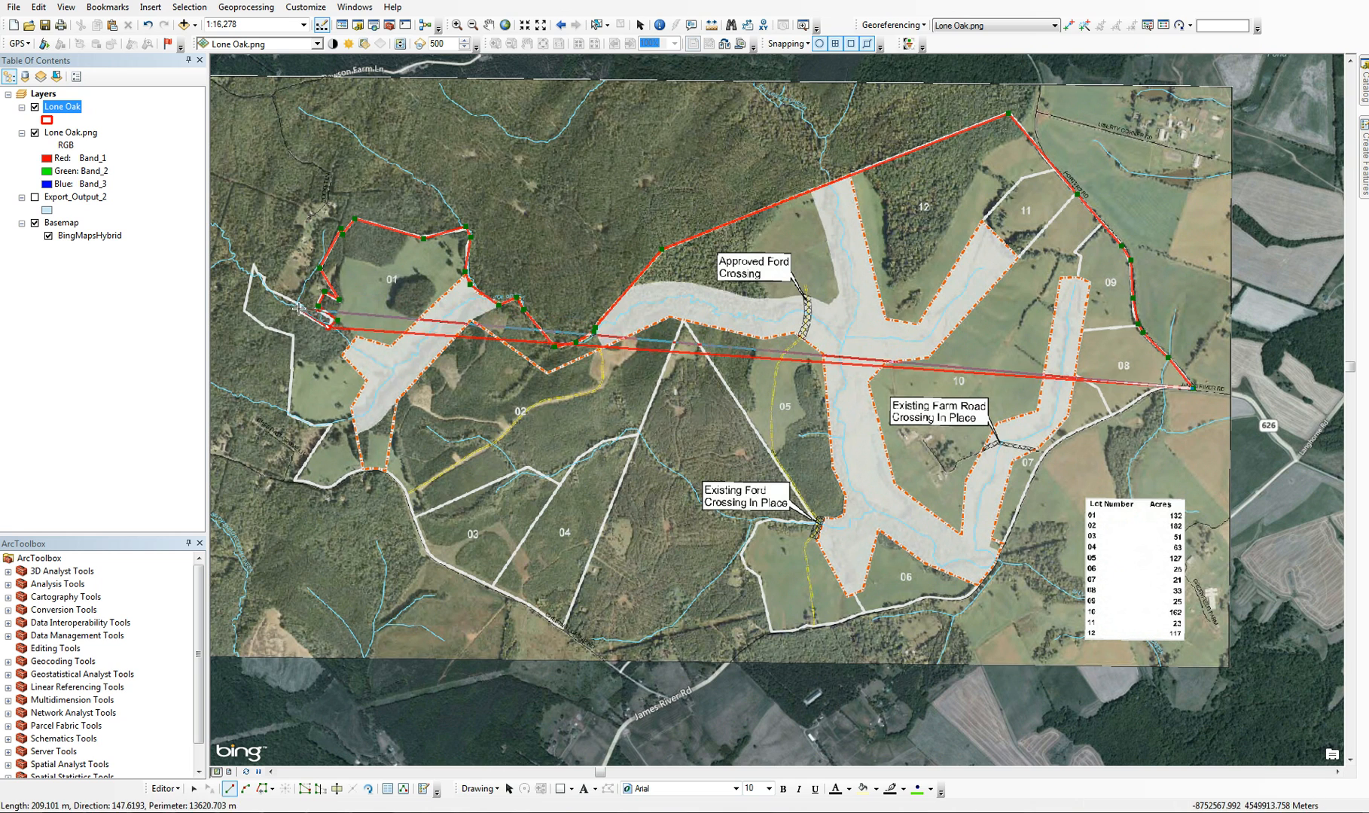
click(300, 309)
click(271, 290)
click(265, 279)
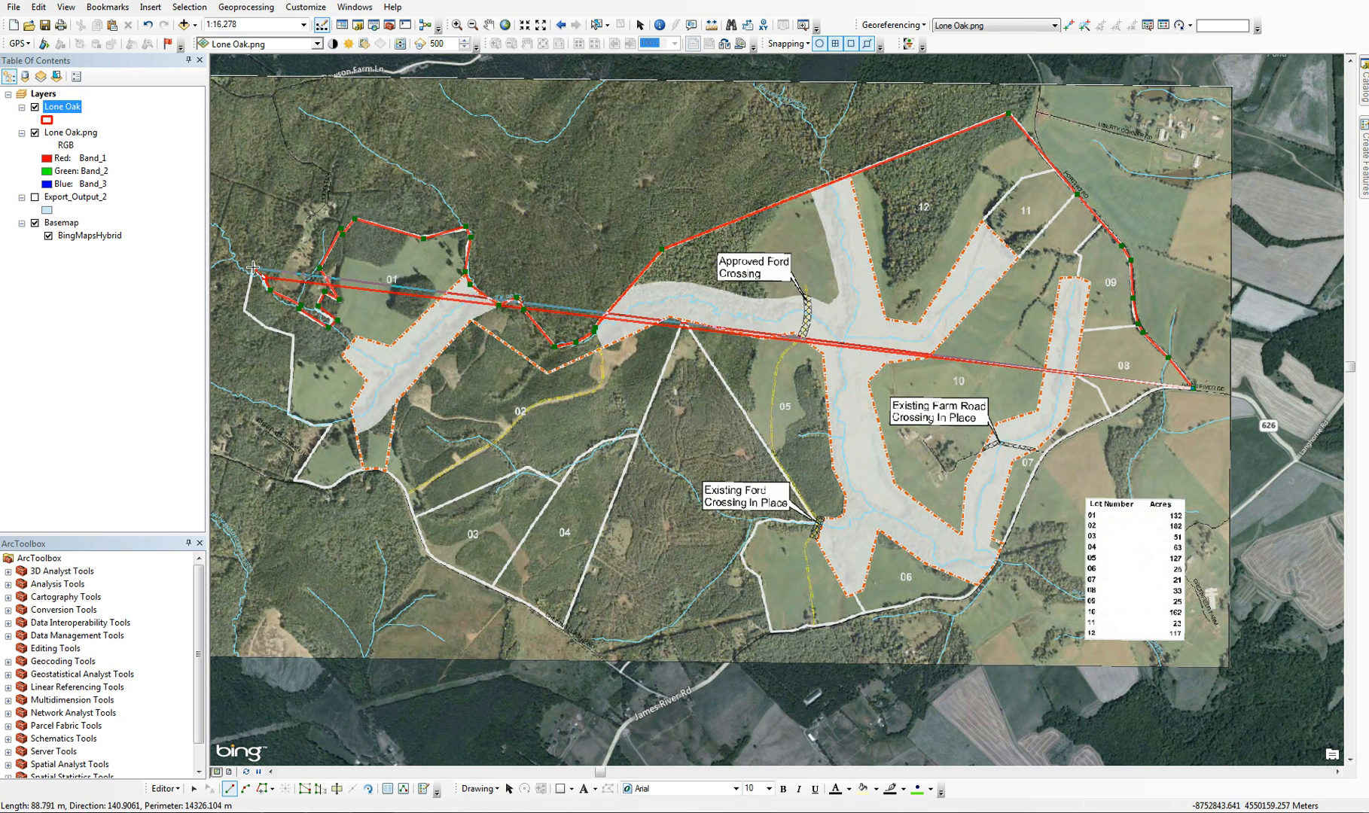
click(253, 266)
Trace the boundary south along lot 01's western edge, around its southern bend, and down to the property's southwestern corner
click(243, 311)
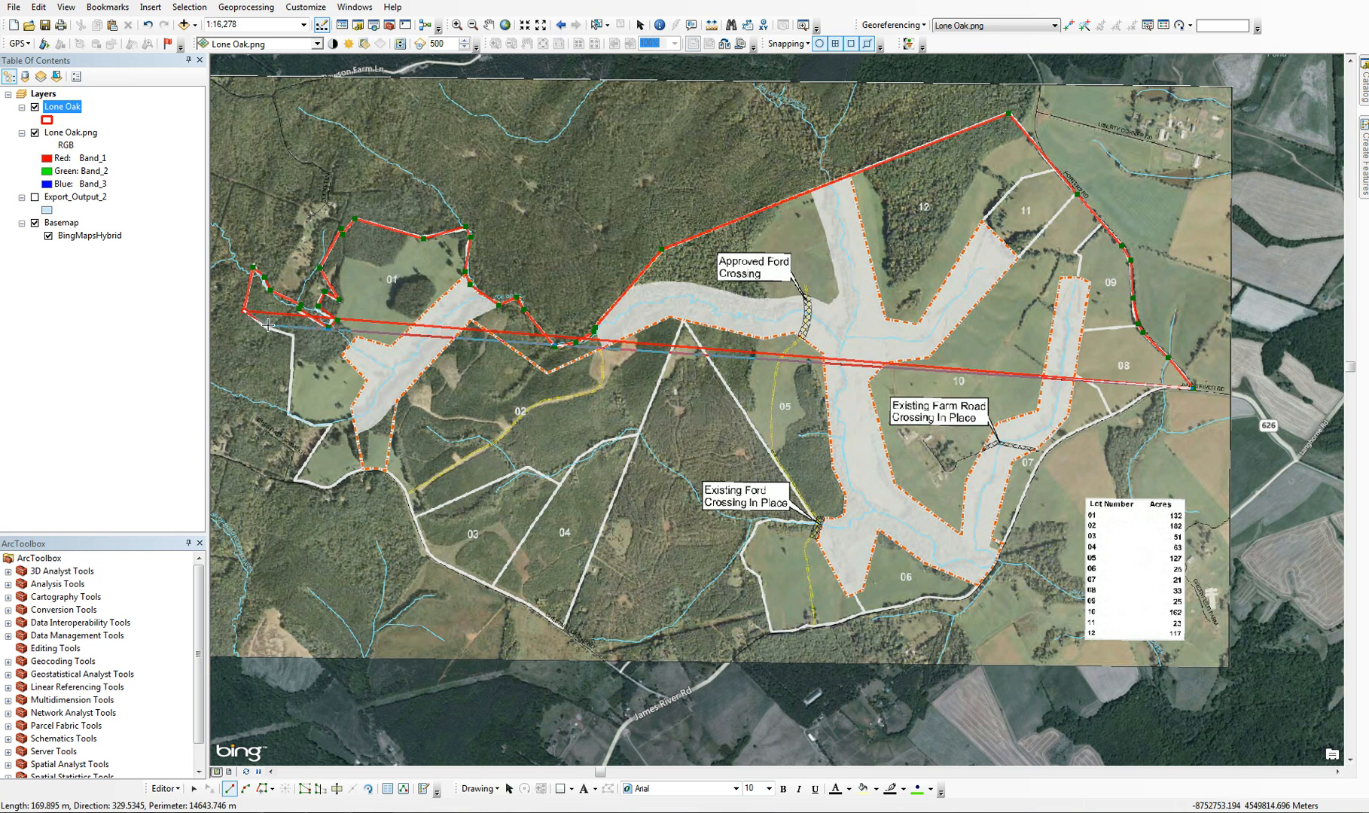
click(268, 326)
click(293, 336)
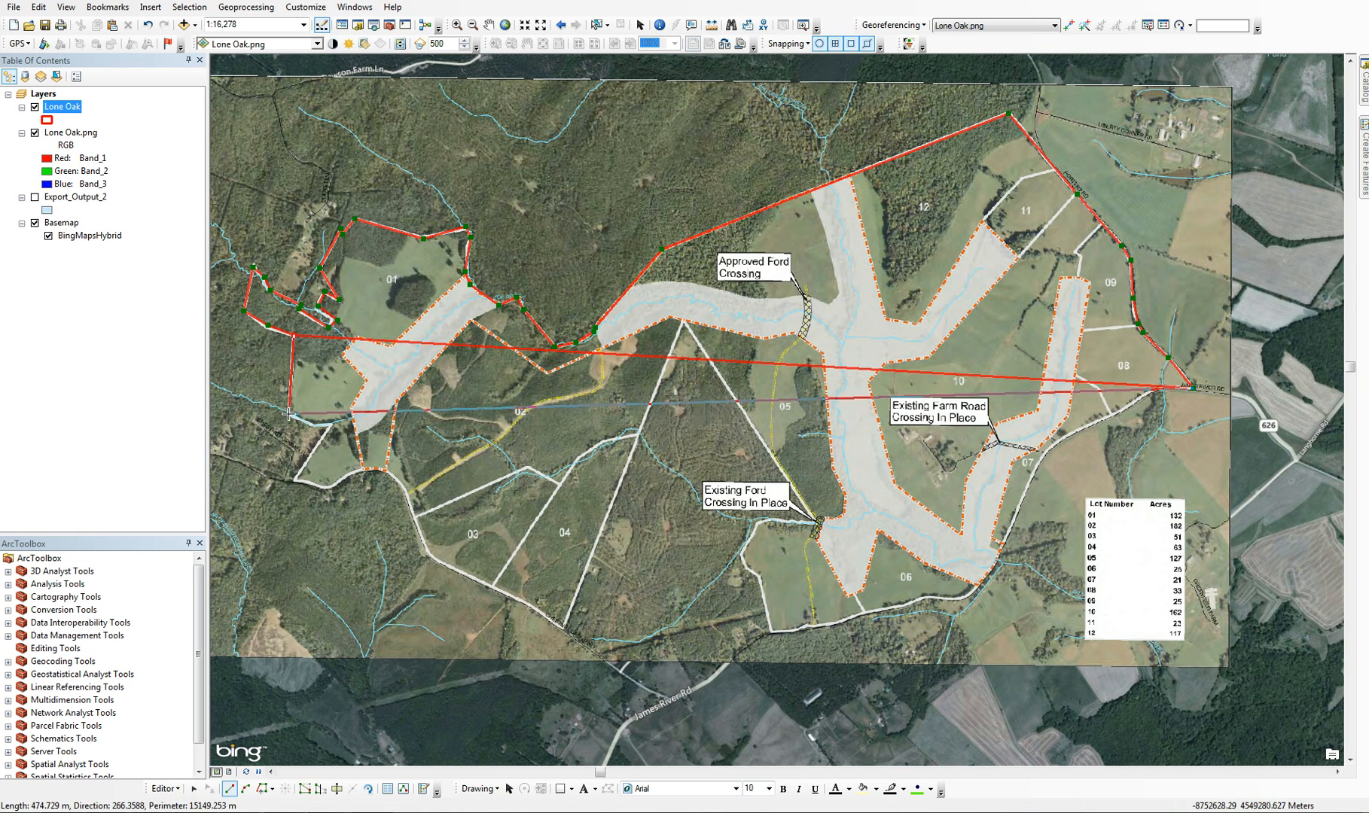
click(288, 414)
click(311, 425)
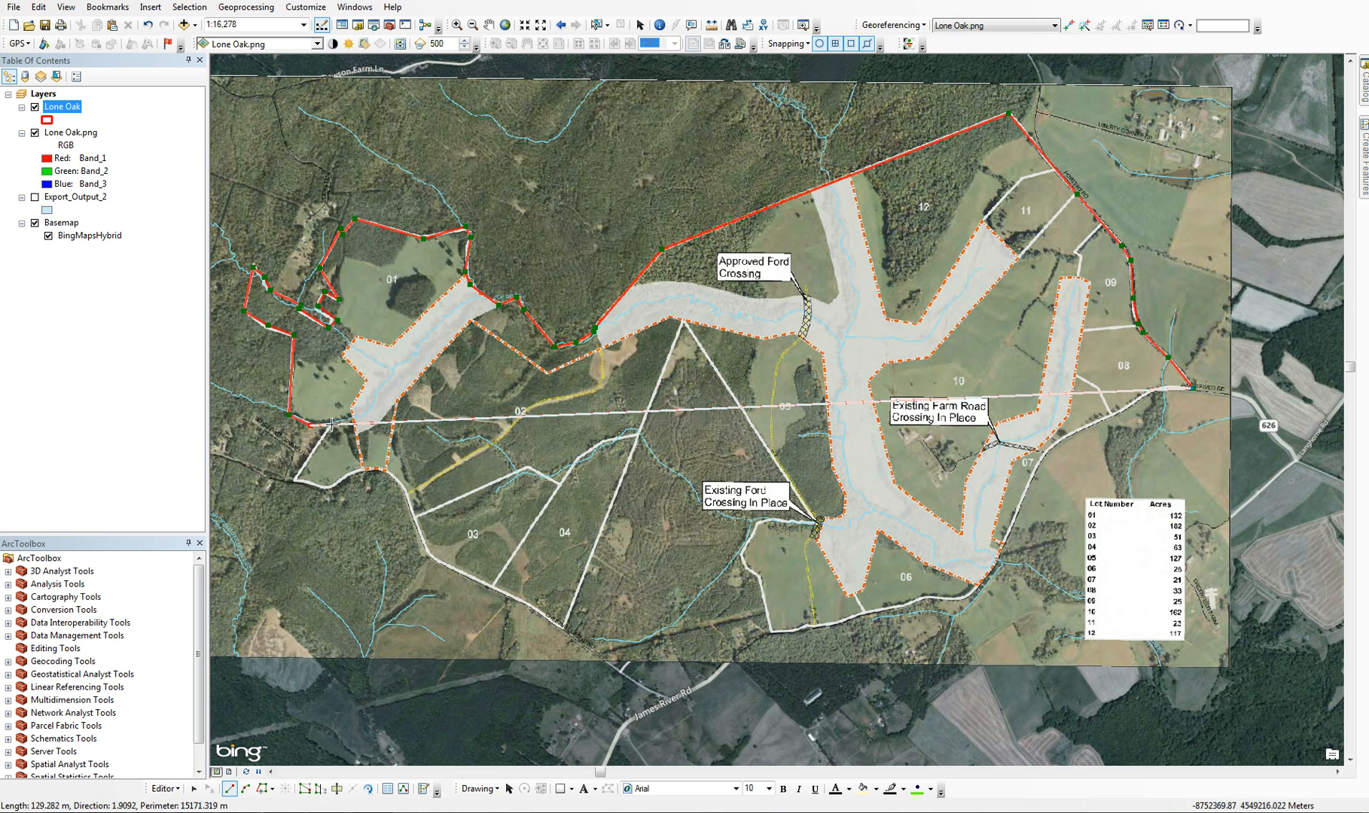
click(331, 424)
click(294, 480)
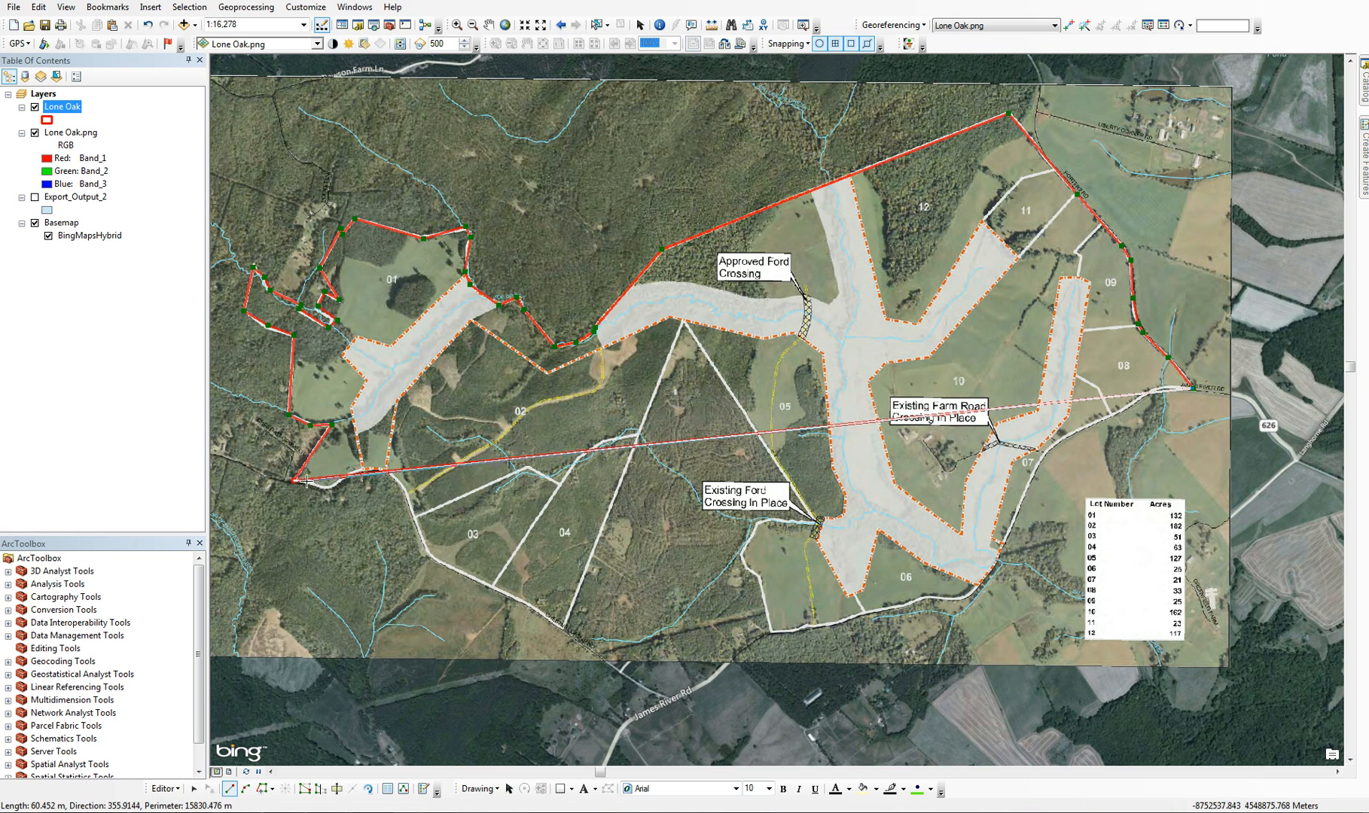
Trace the boundary east from the property's southwestern corner, around the bend south of lot 01, to lot 02's southwestern edge
click(308, 481)
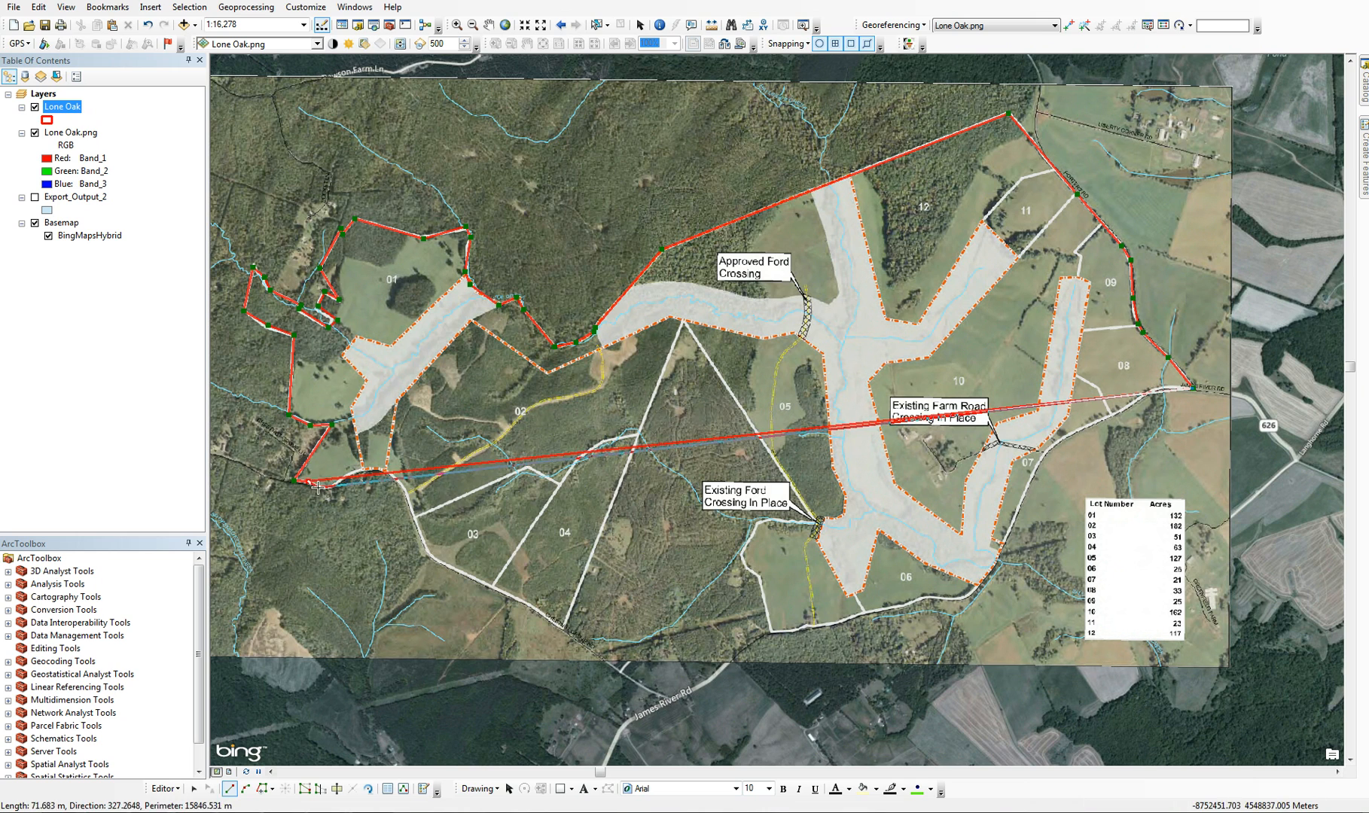
click(354, 473)
click(374, 471)
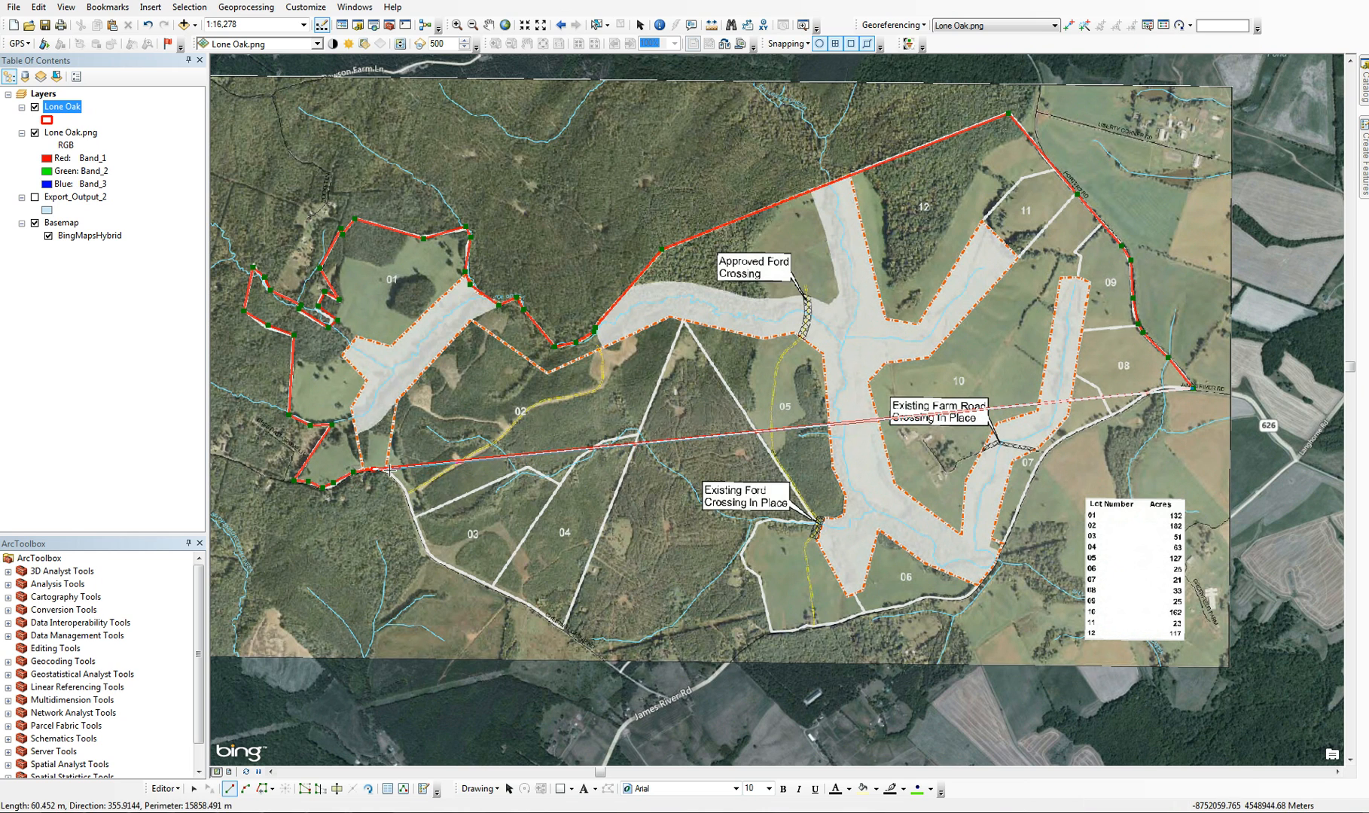
click(389, 475)
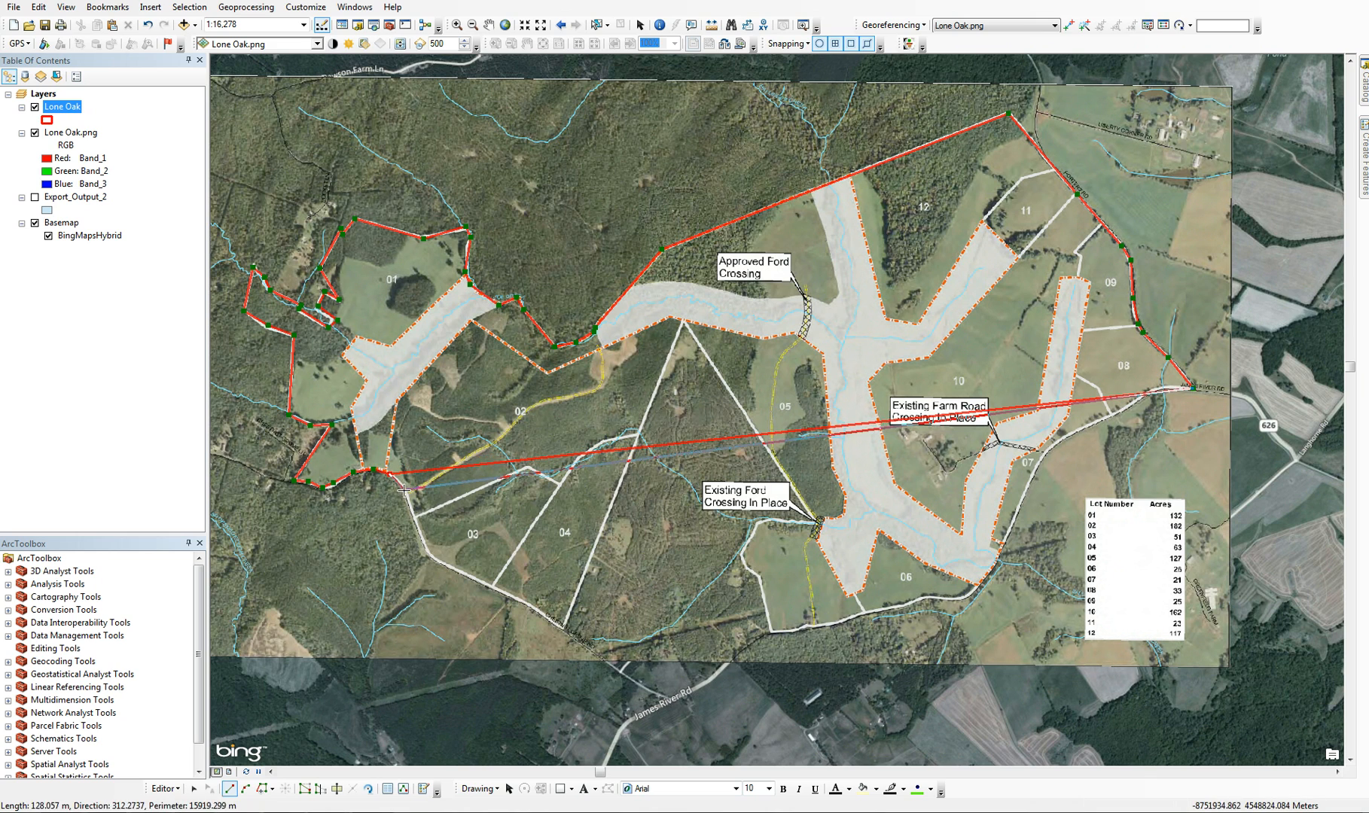
click(406, 490)
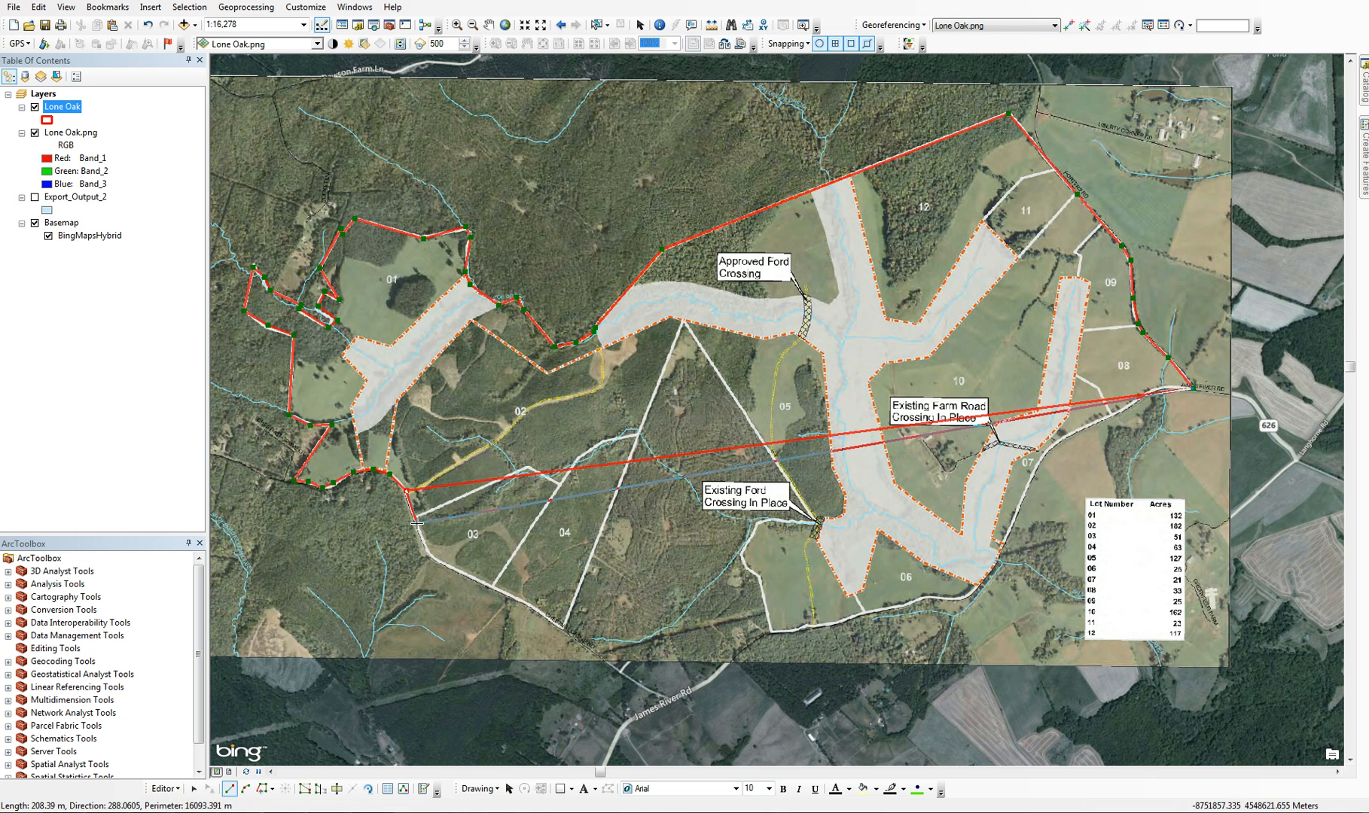
Trace the boundary southeast along the western and southern edges of lots 03 and 04 to lot 04's southern corner
click(416, 523)
click(428, 553)
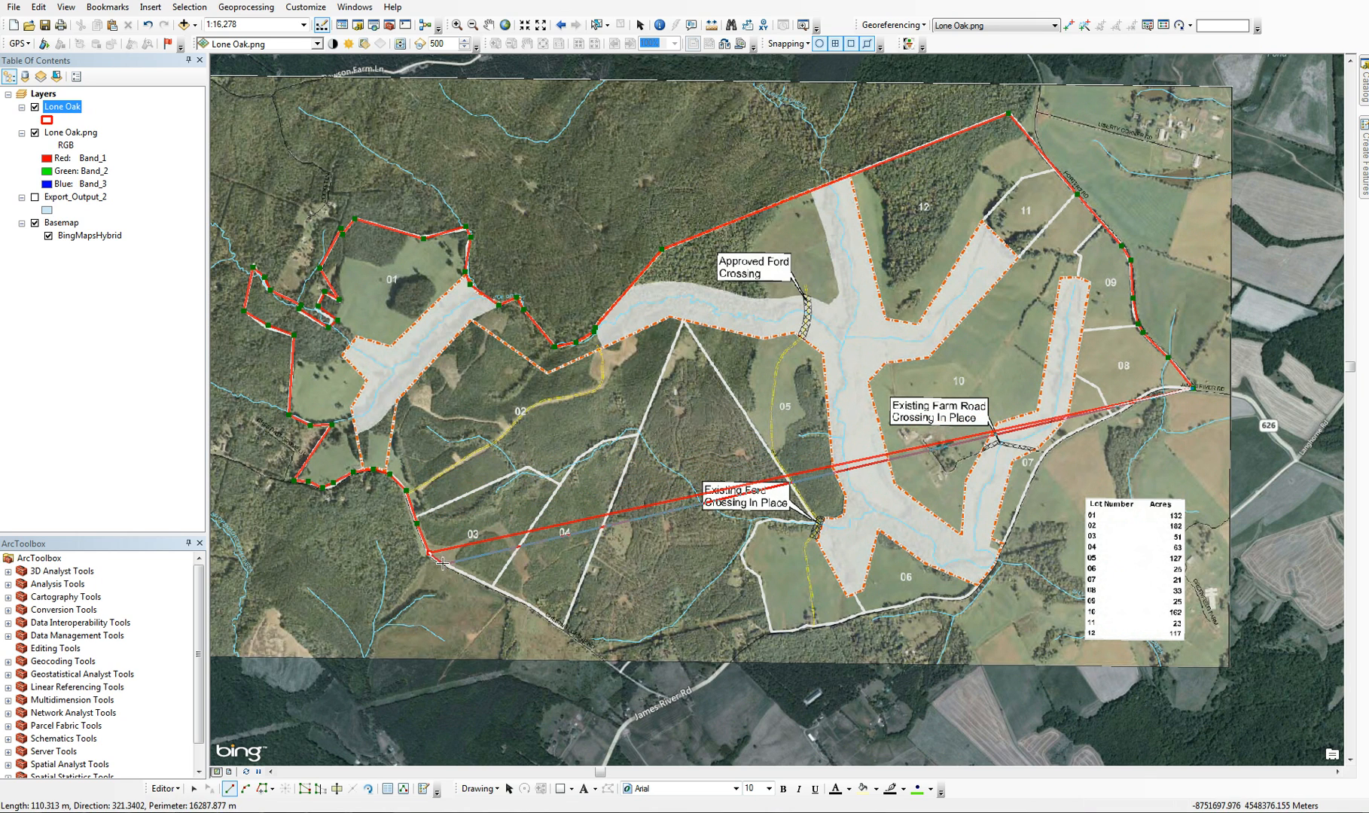
click(438, 561)
click(456, 570)
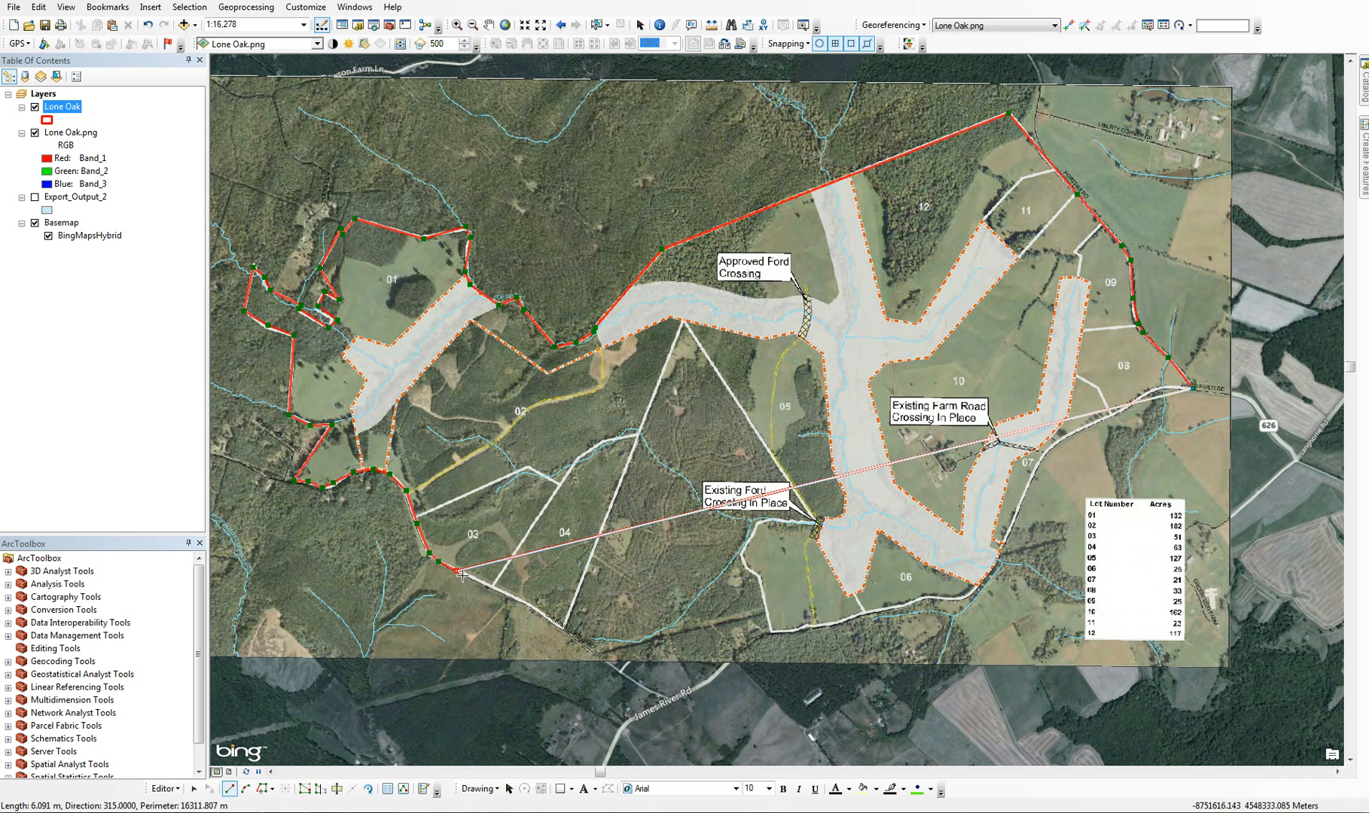
click(491, 586)
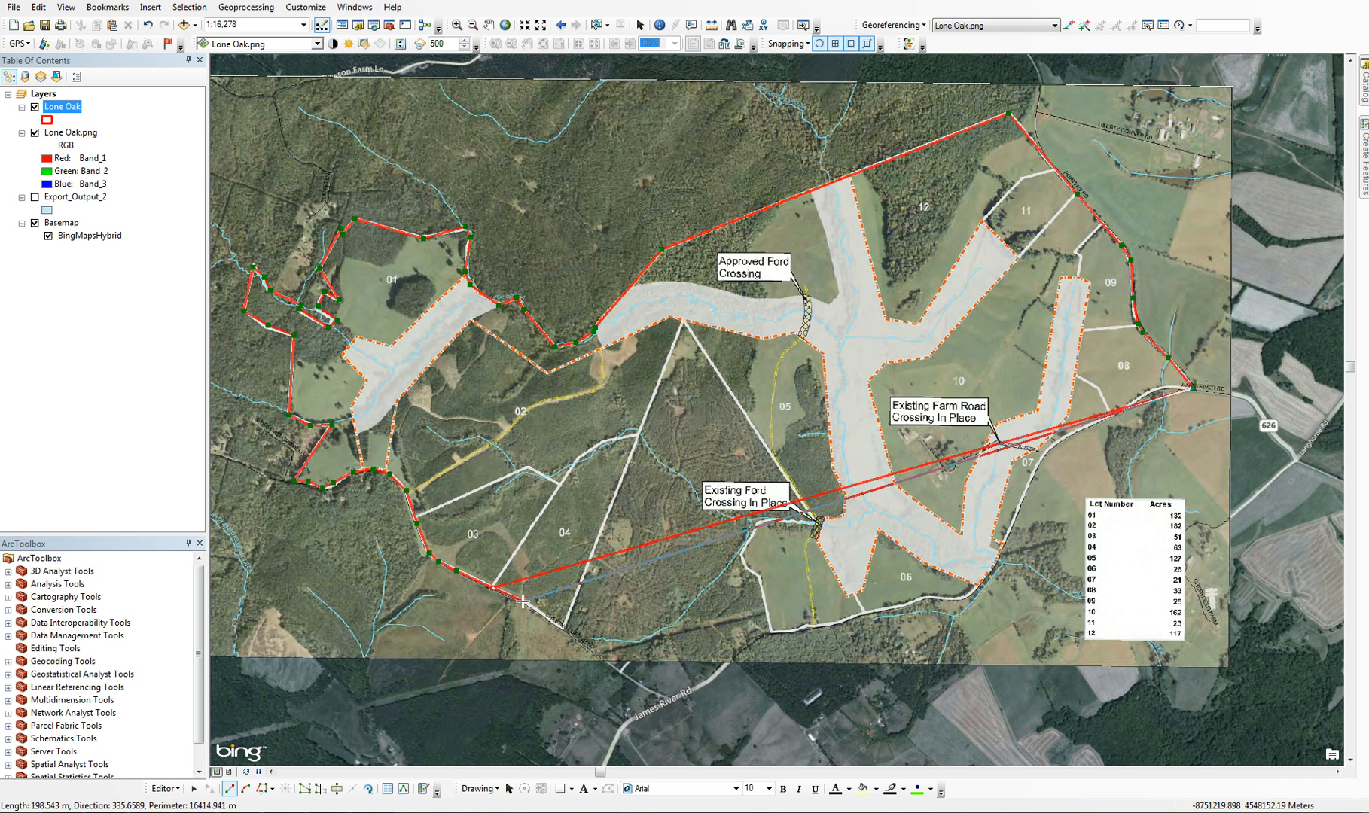
click(518, 601)
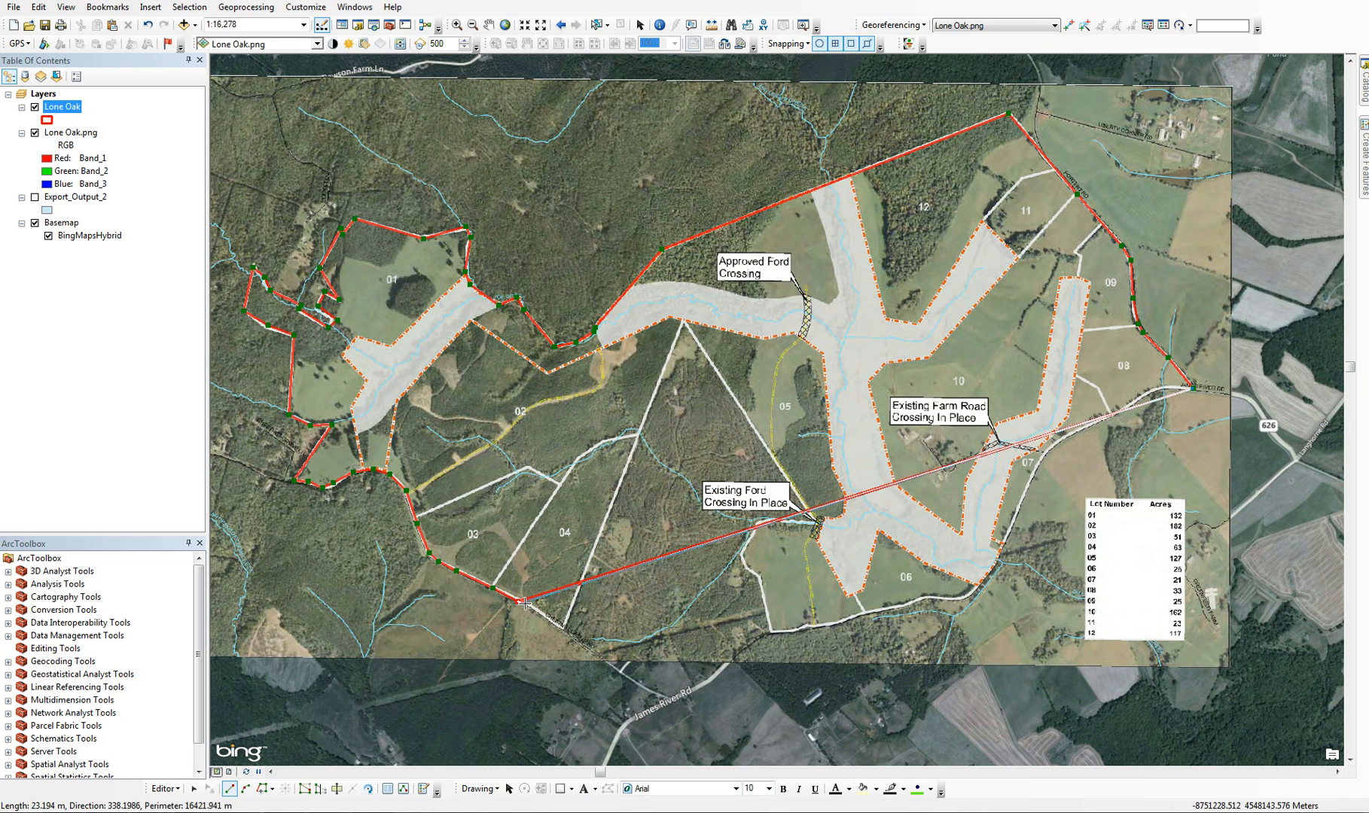
click(562, 626)
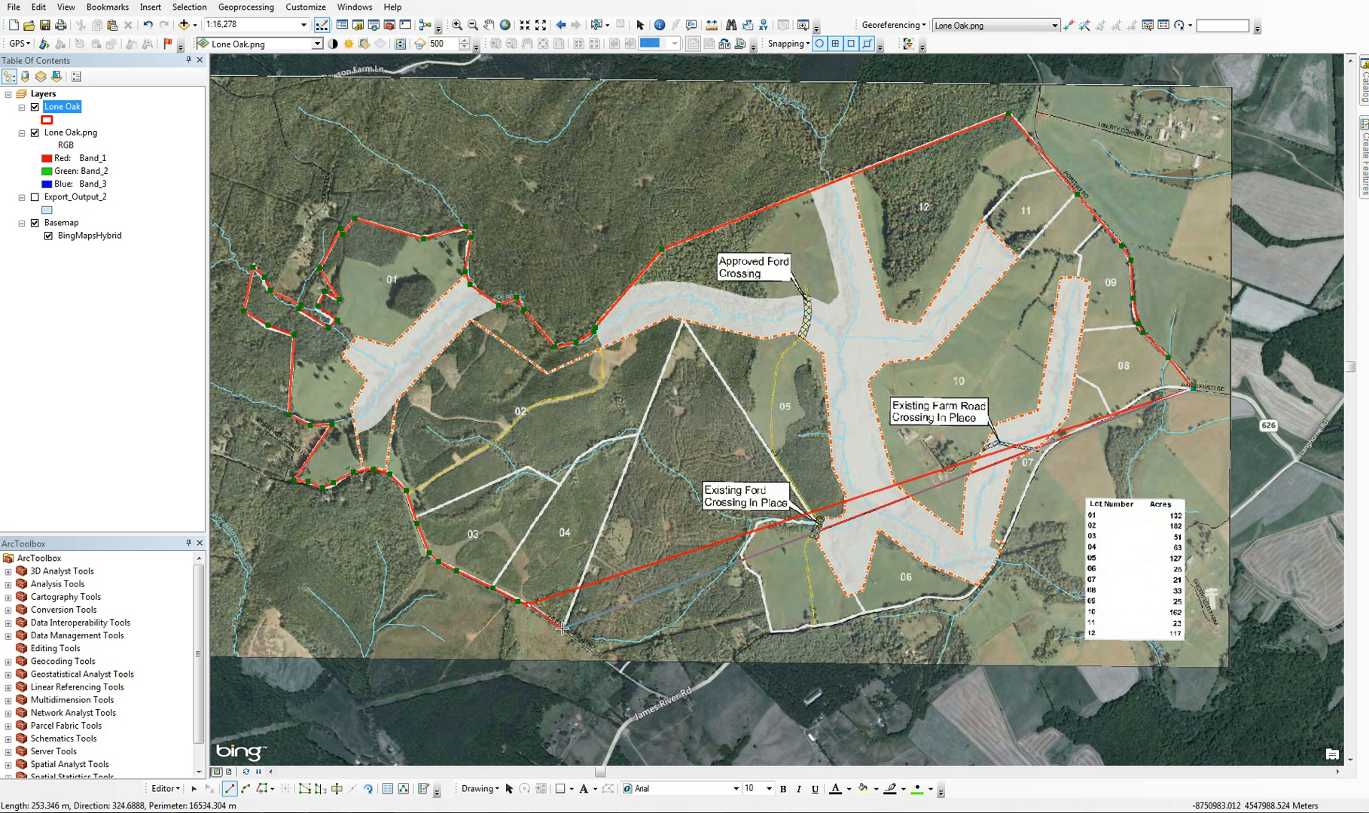
Trace the boundary up lot 04's eastern side, down lot 05's western line to the existing ford crossing, and west along the stream
click(683, 320)
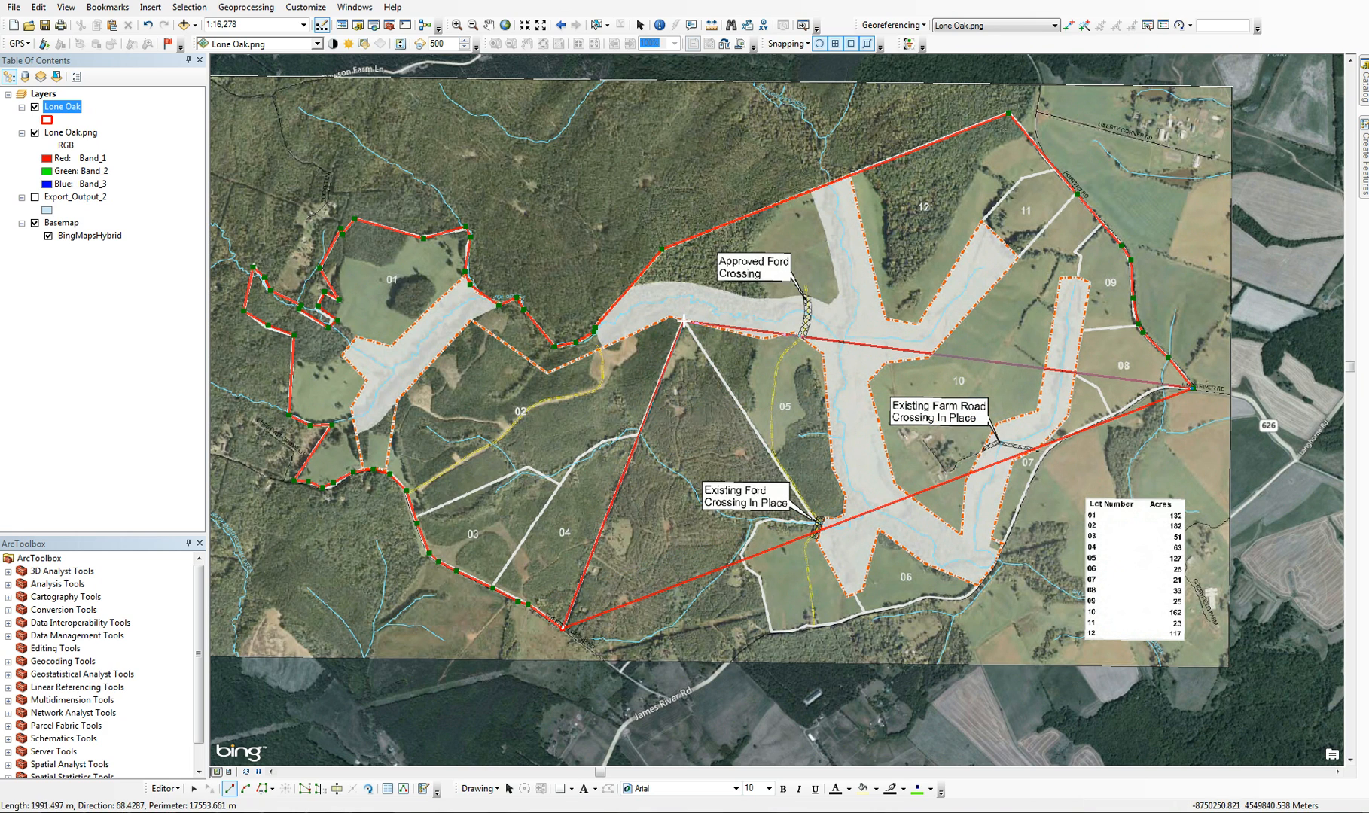
click(817, 521)
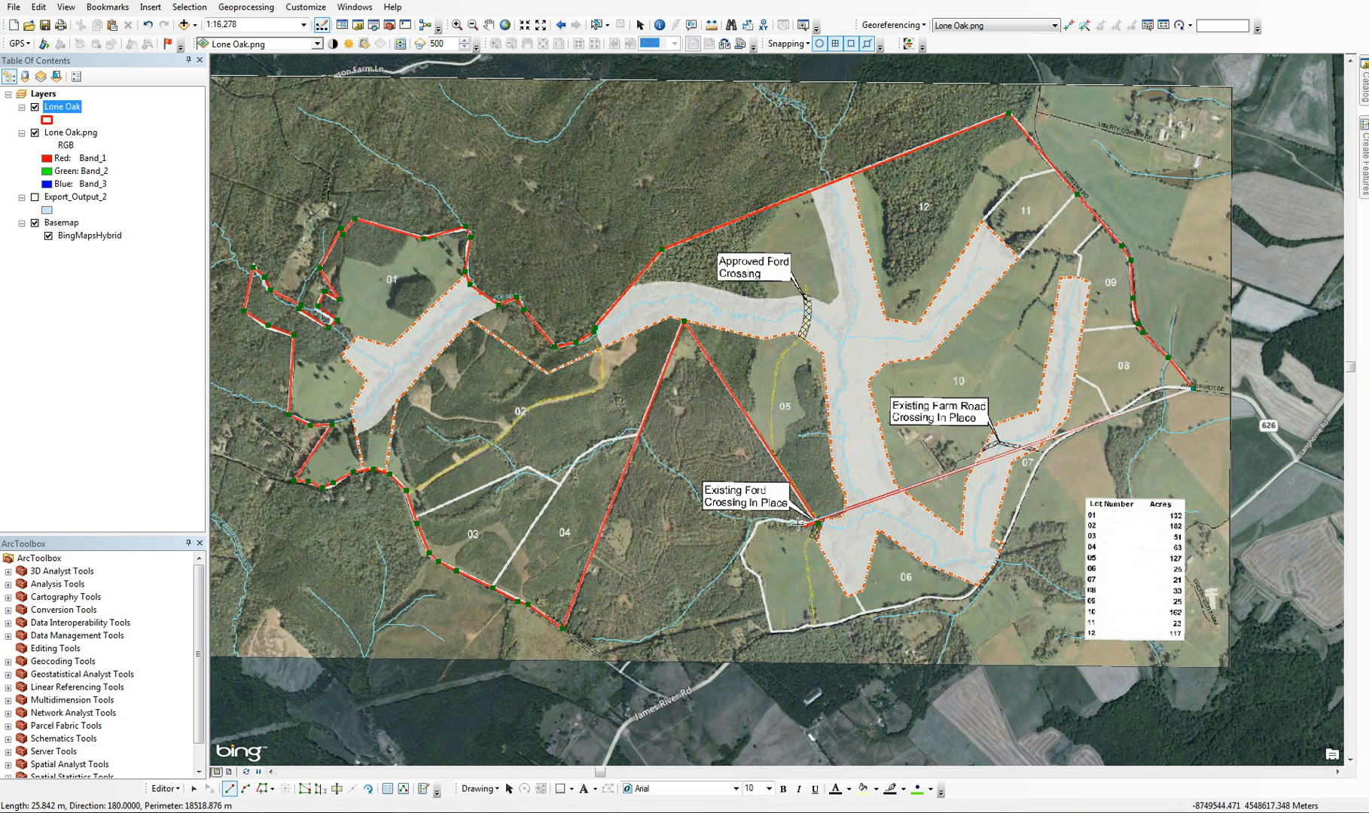
click(798, 523)
click(791, 522)
click(768, 518)
click(758, 524)
click(750, 534)
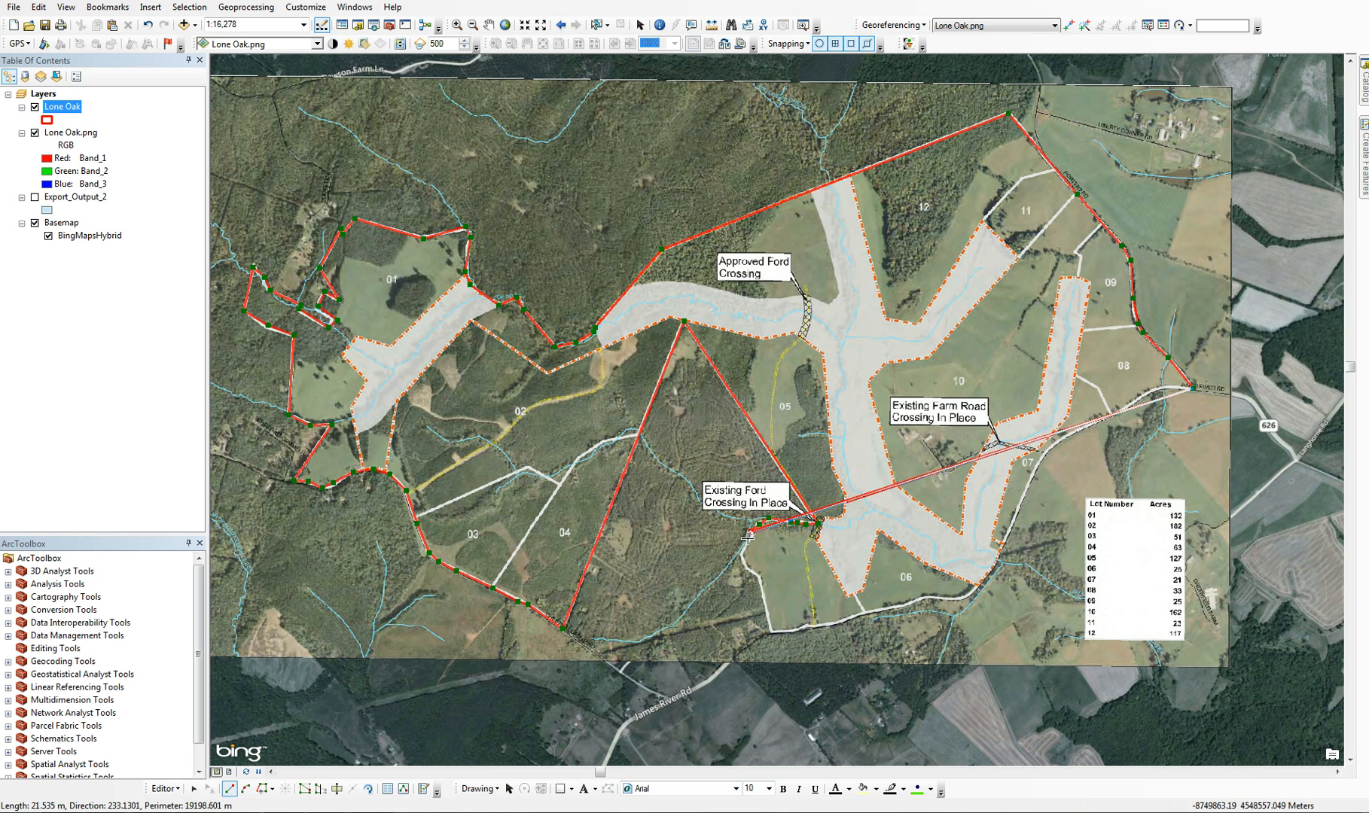
Trace the boundary south along the curved western edge of the field below lot 05 to its southwestern corner
click(743, 544)
click(743, 555)
click(746, 566)
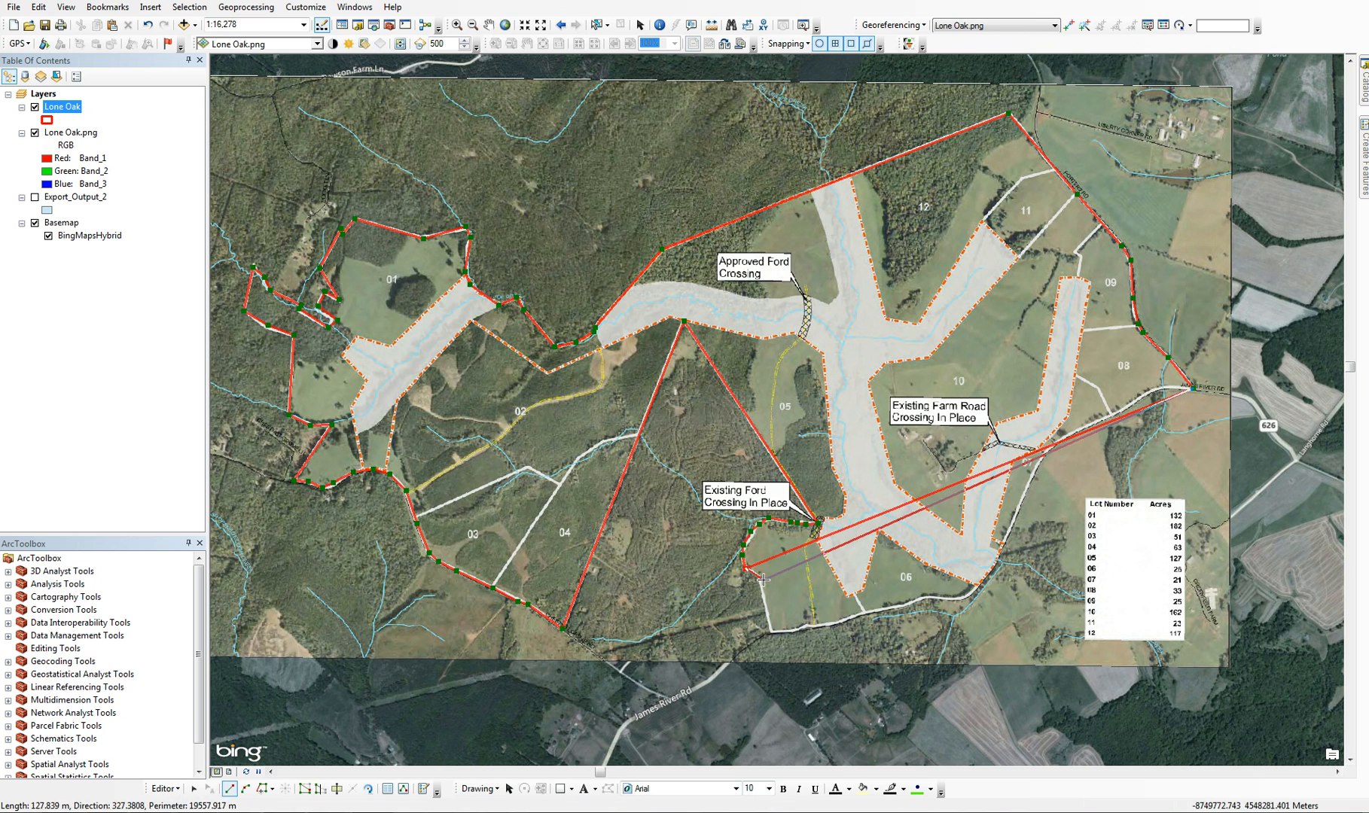
click(763, 580)
click(771, 631)
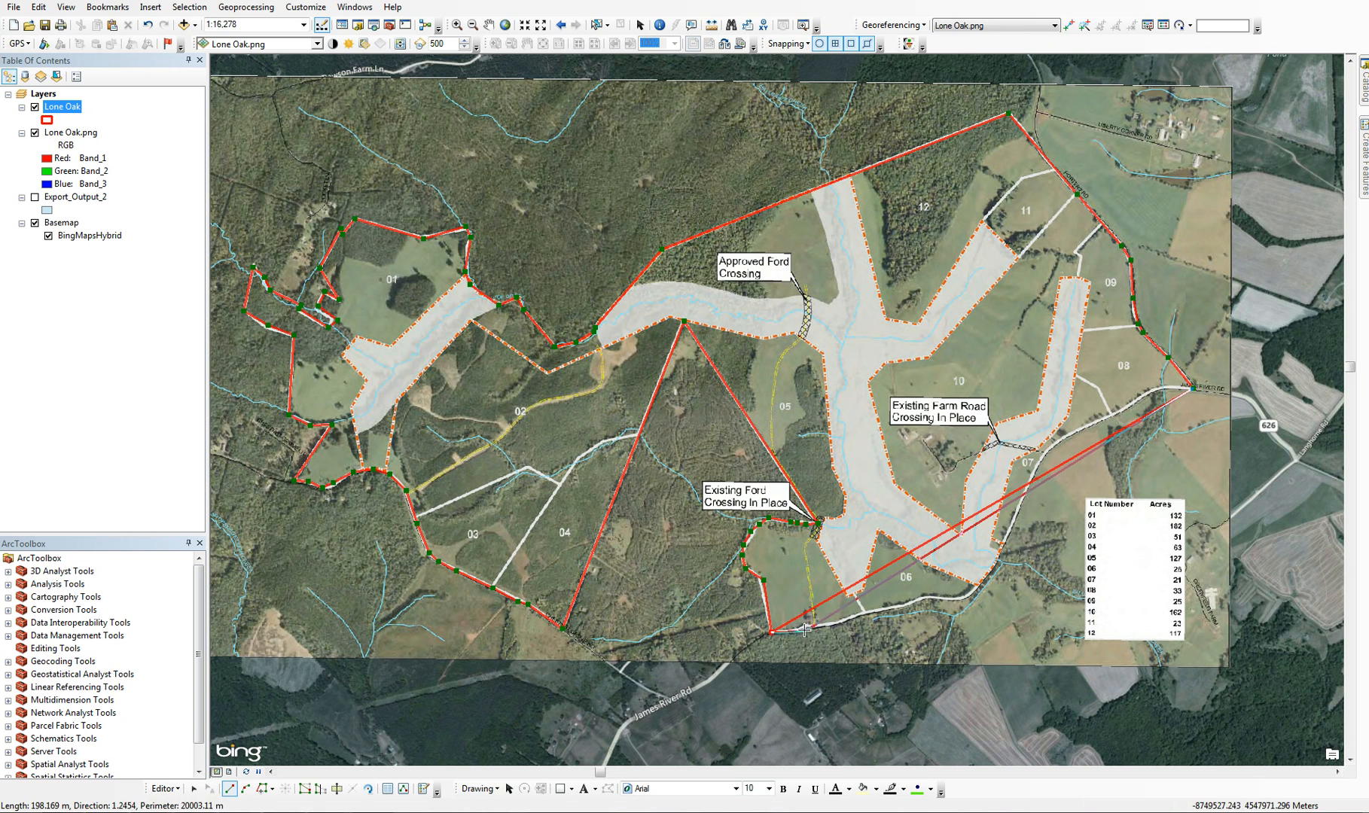
Trace the boundary east along the road edge south of lots 05 and 06 to lot 06's southeastern bend
click(793, 629)
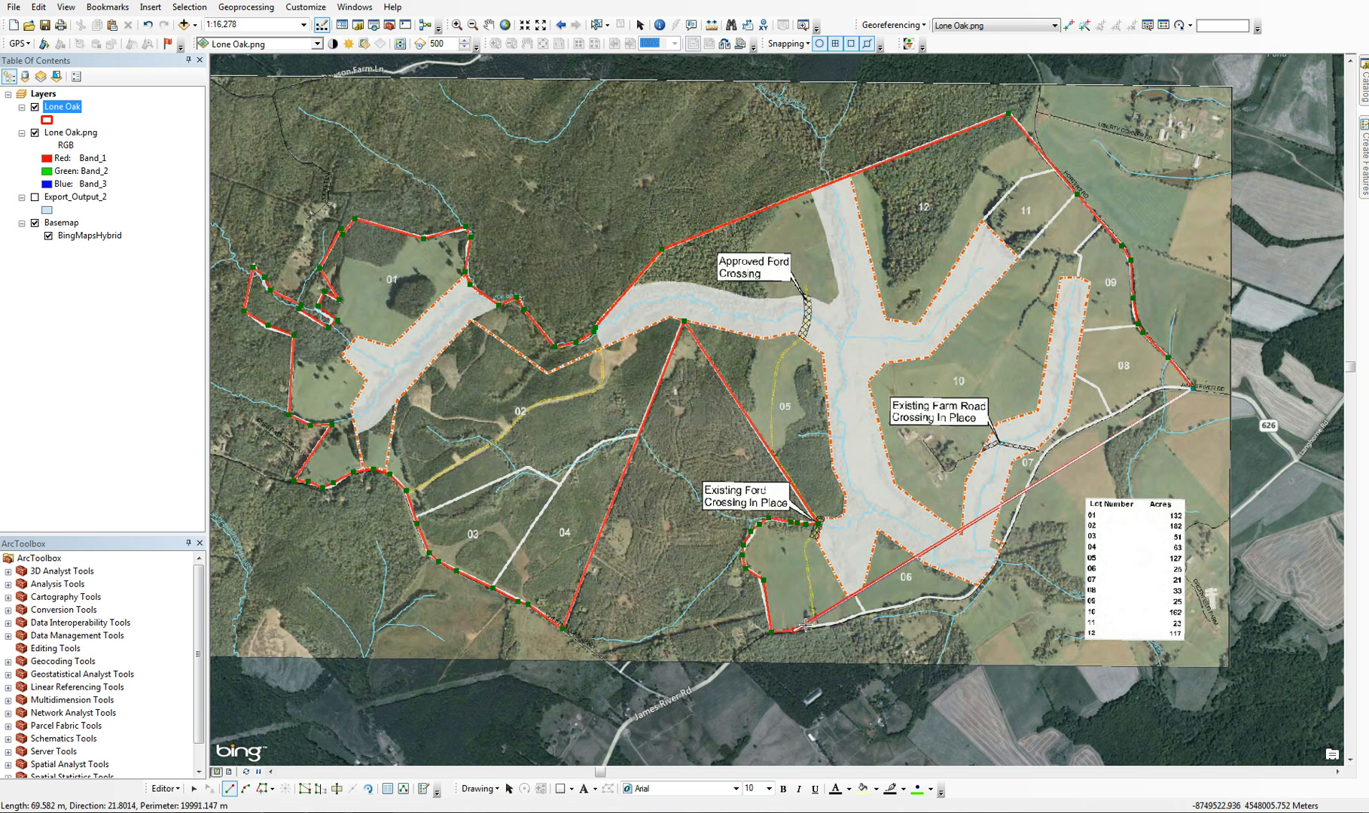
click(804, 625)
click(815, 627)
click(838, 623)
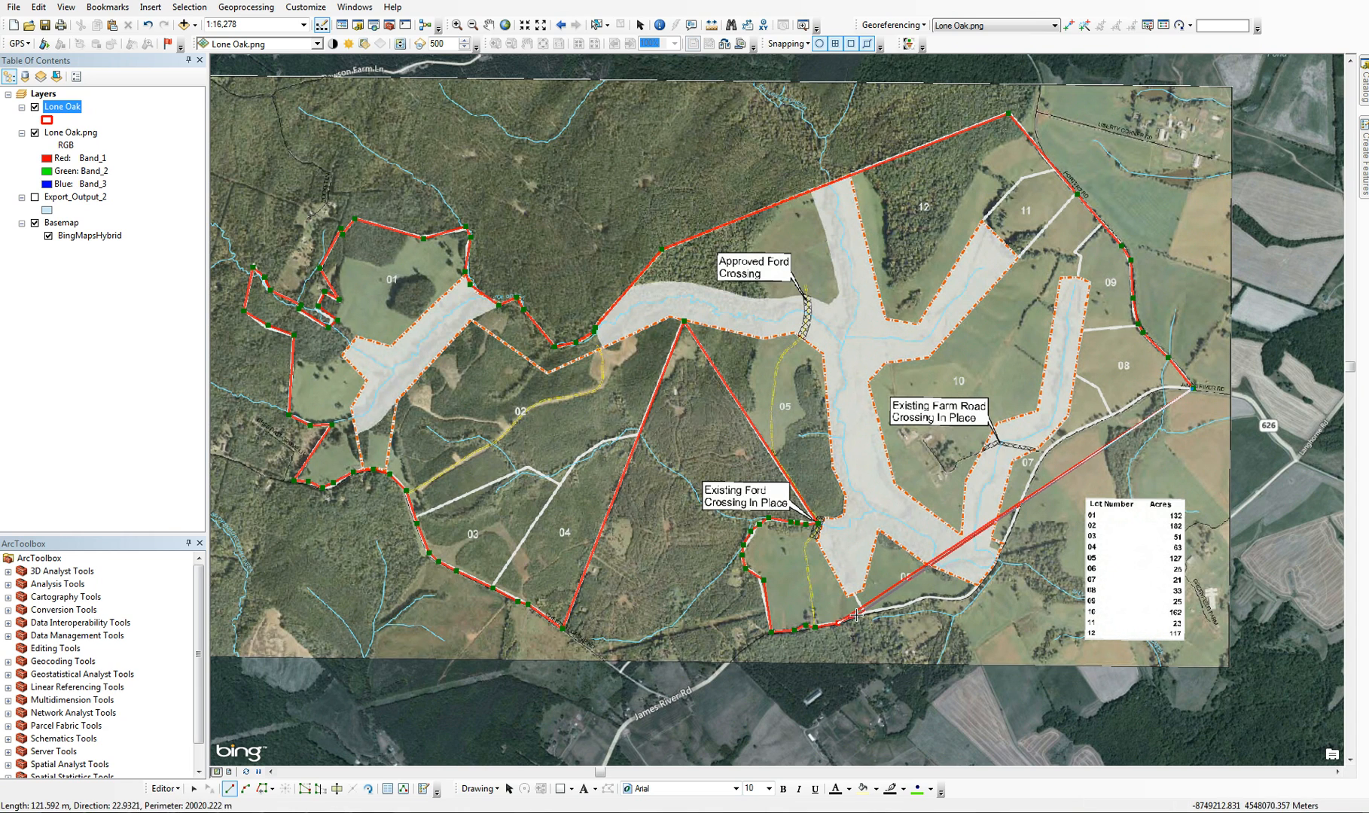
click(857, 615)
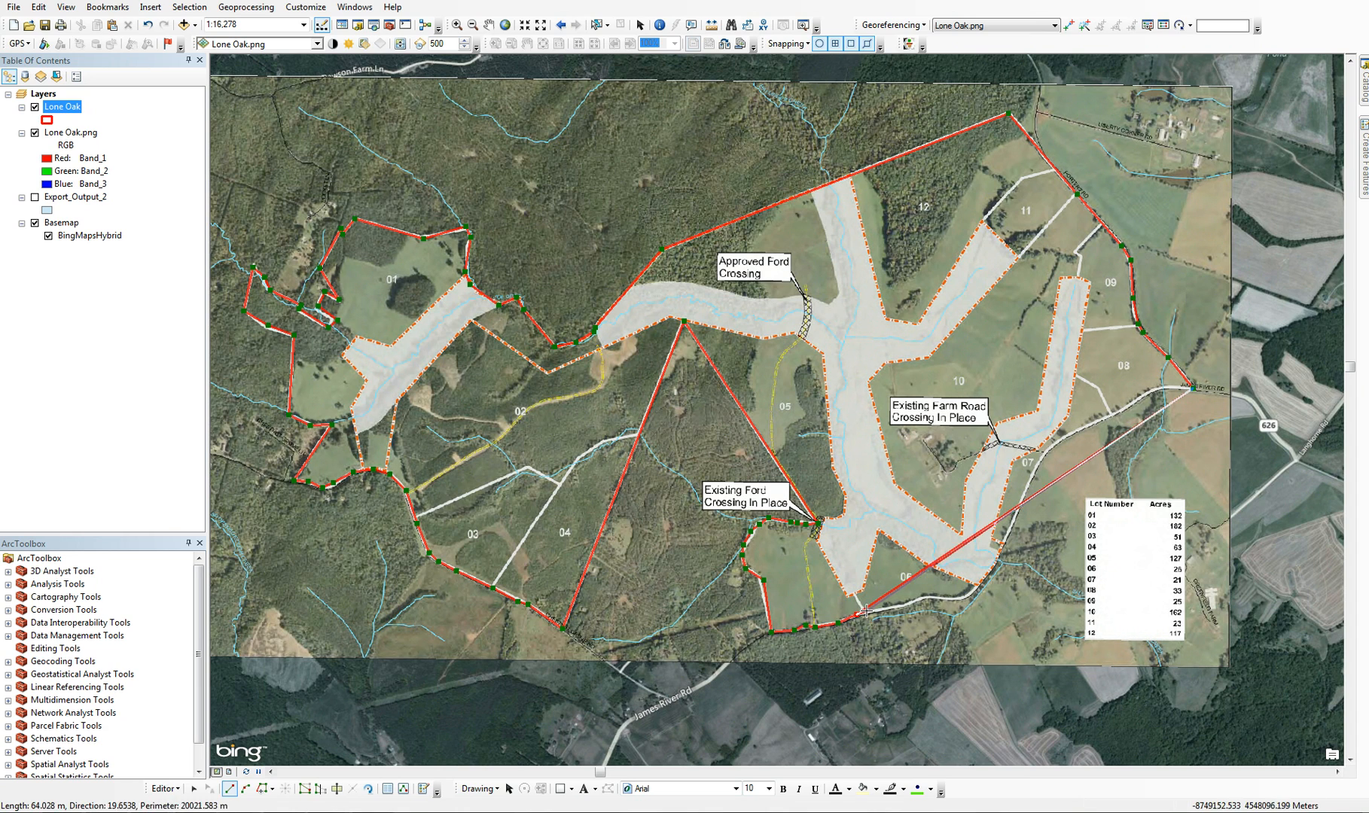
click(909, 602)
click(919, 597)
click(935, 596)
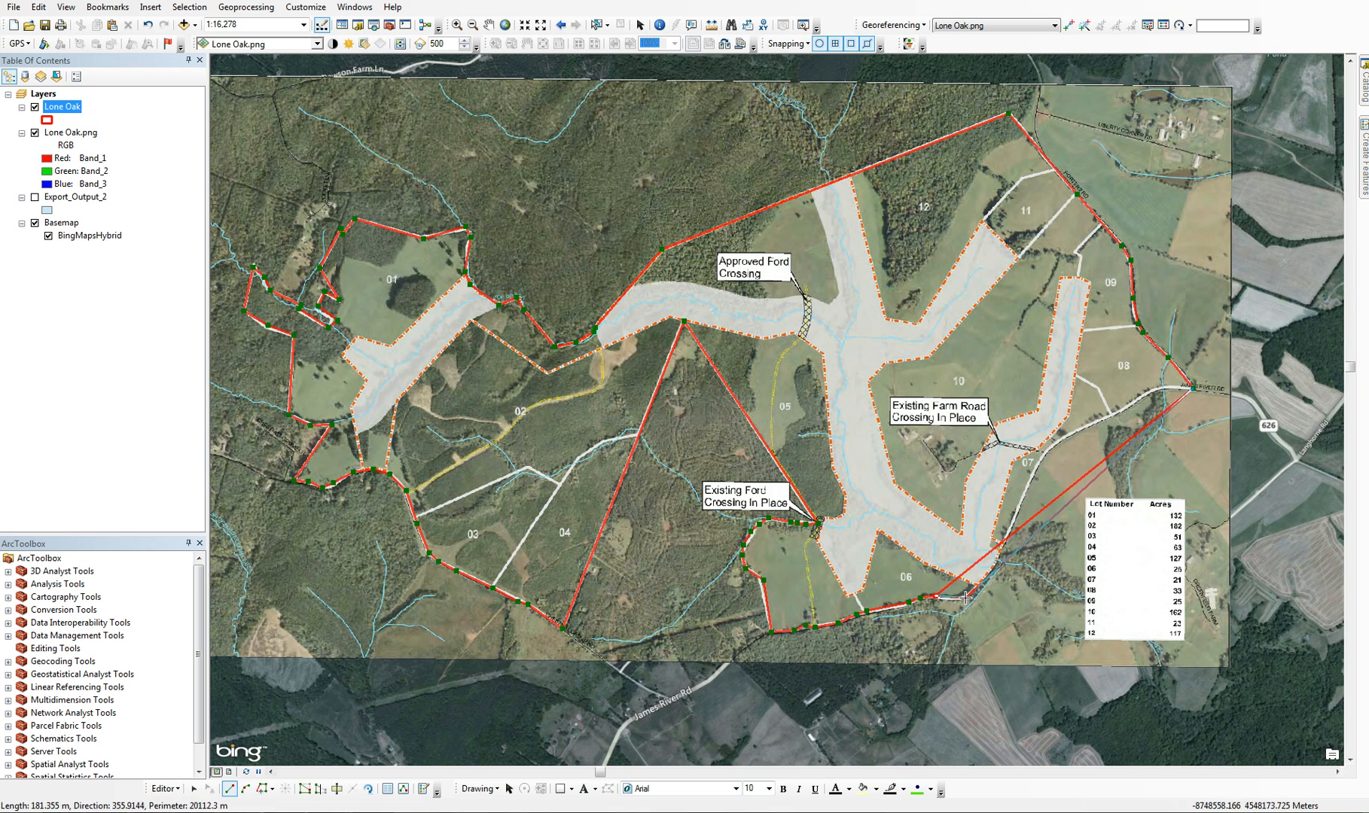
click(965, 598)
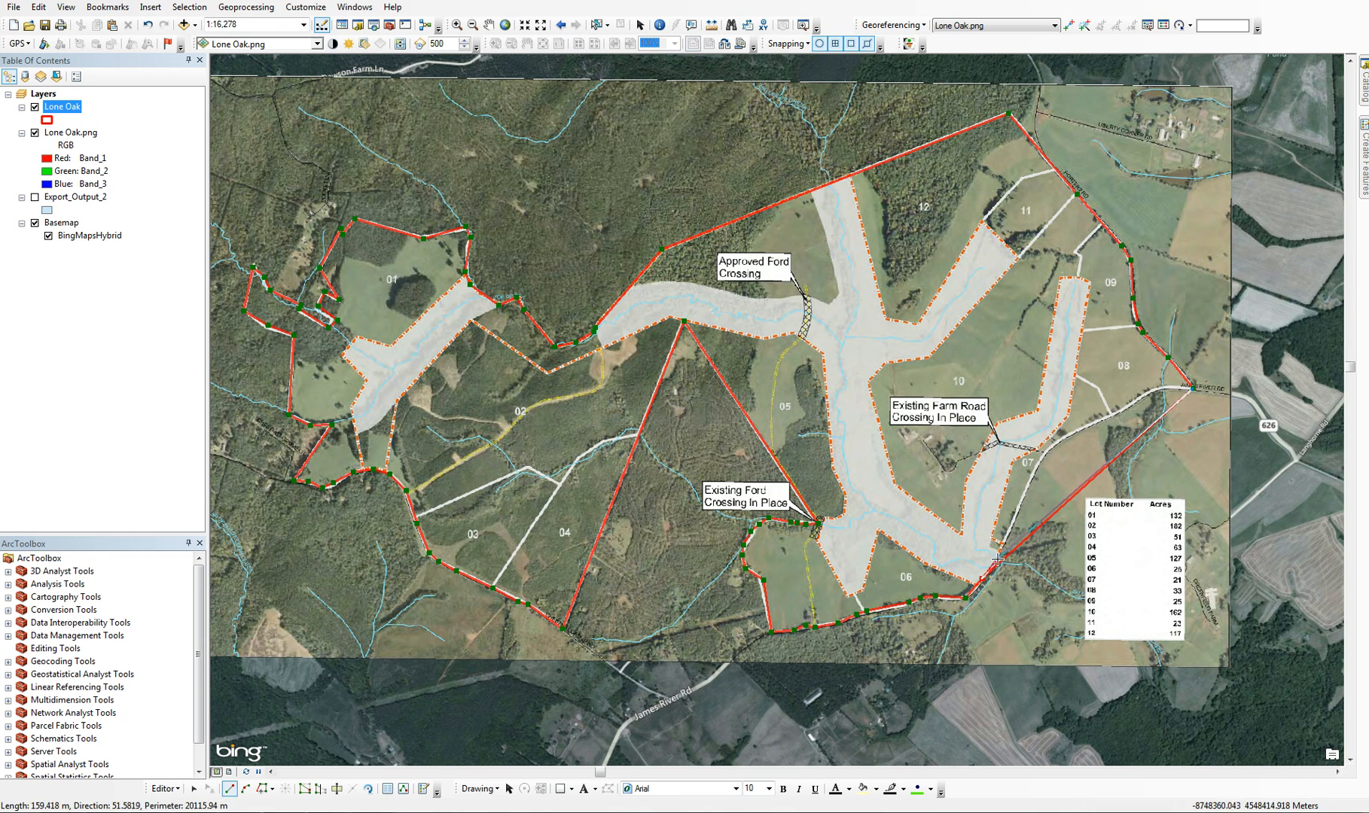
Trace the boundary northeast along lots 06, 07 and 08 and finish the polygon at the eastern starting corner
click(998, 560)
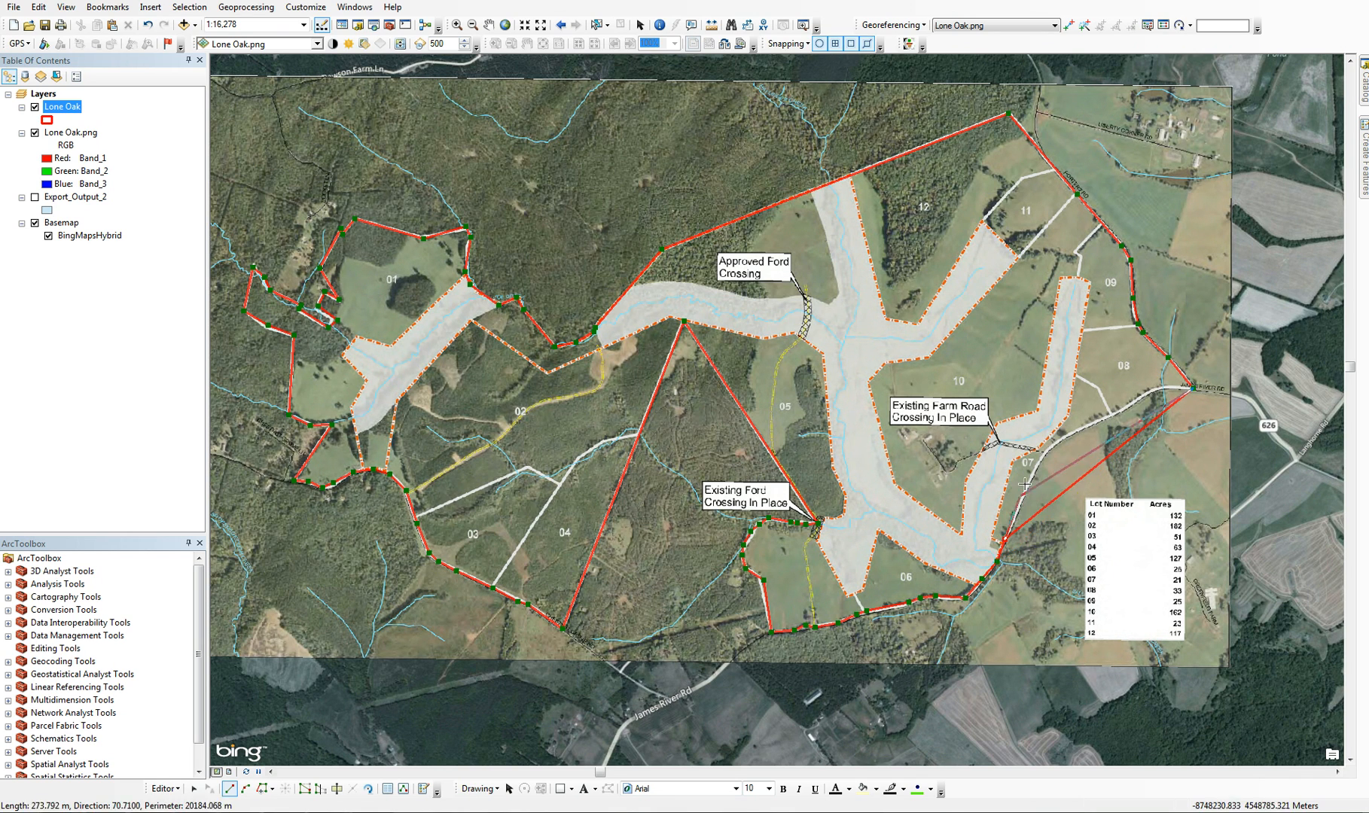
click(1042, 450)
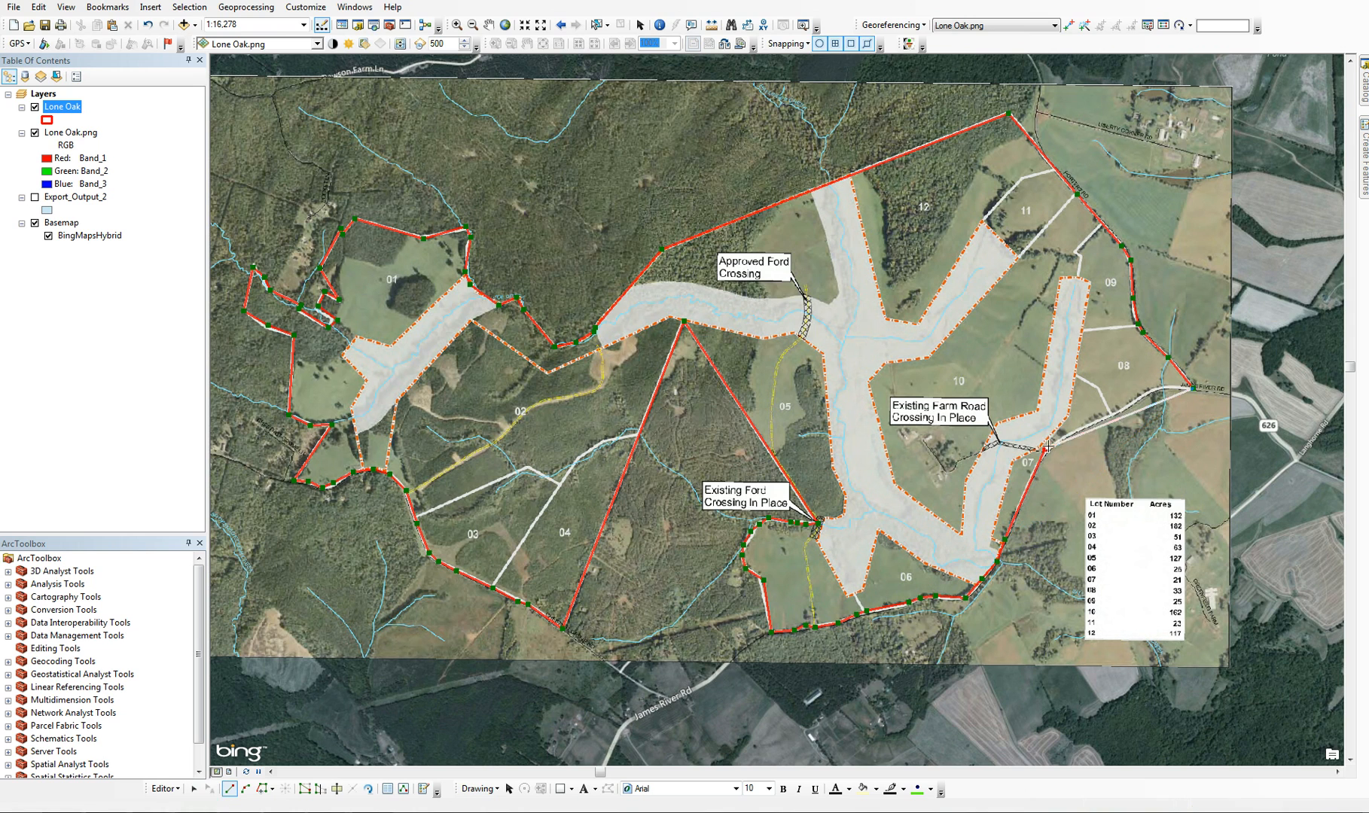
click(1103, 418)
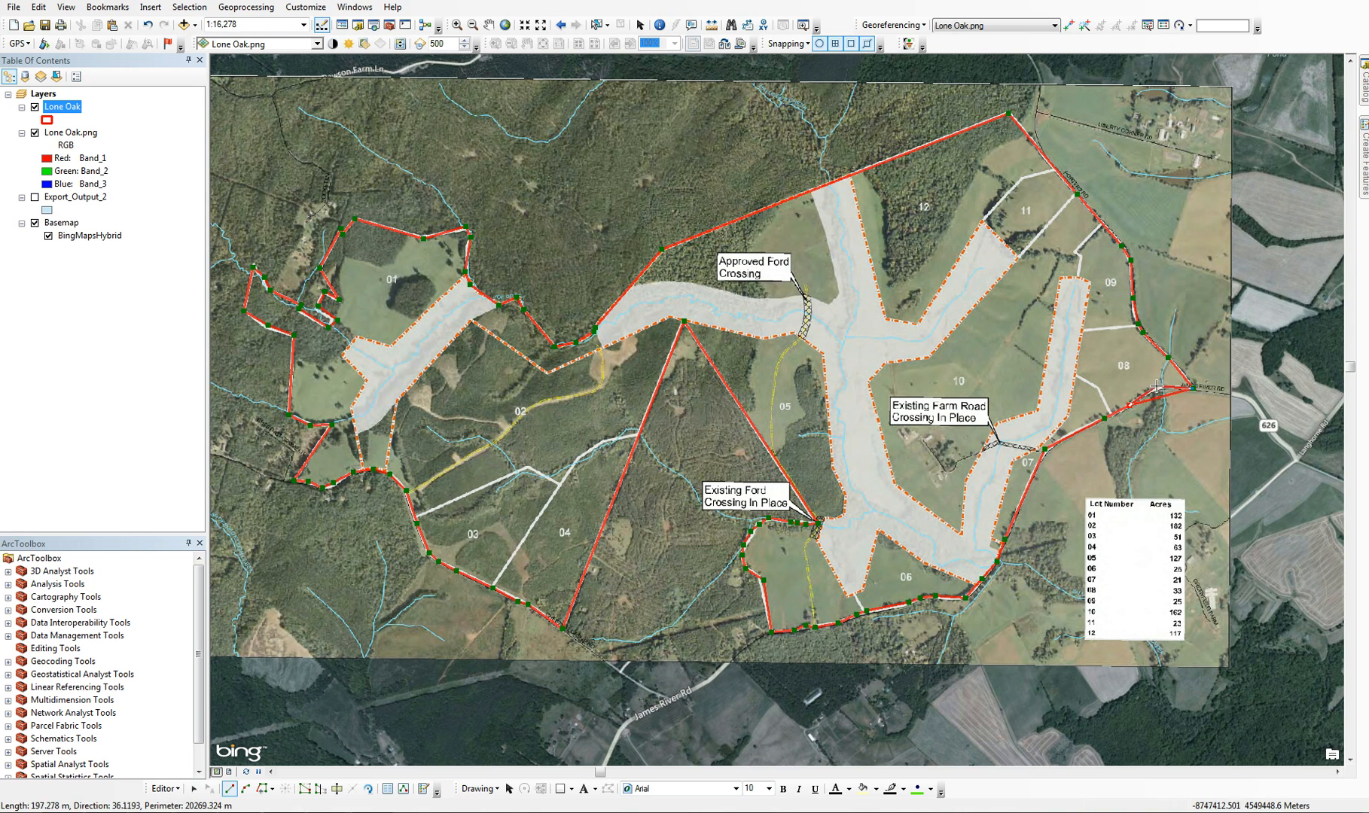
double_click(1187, 387)
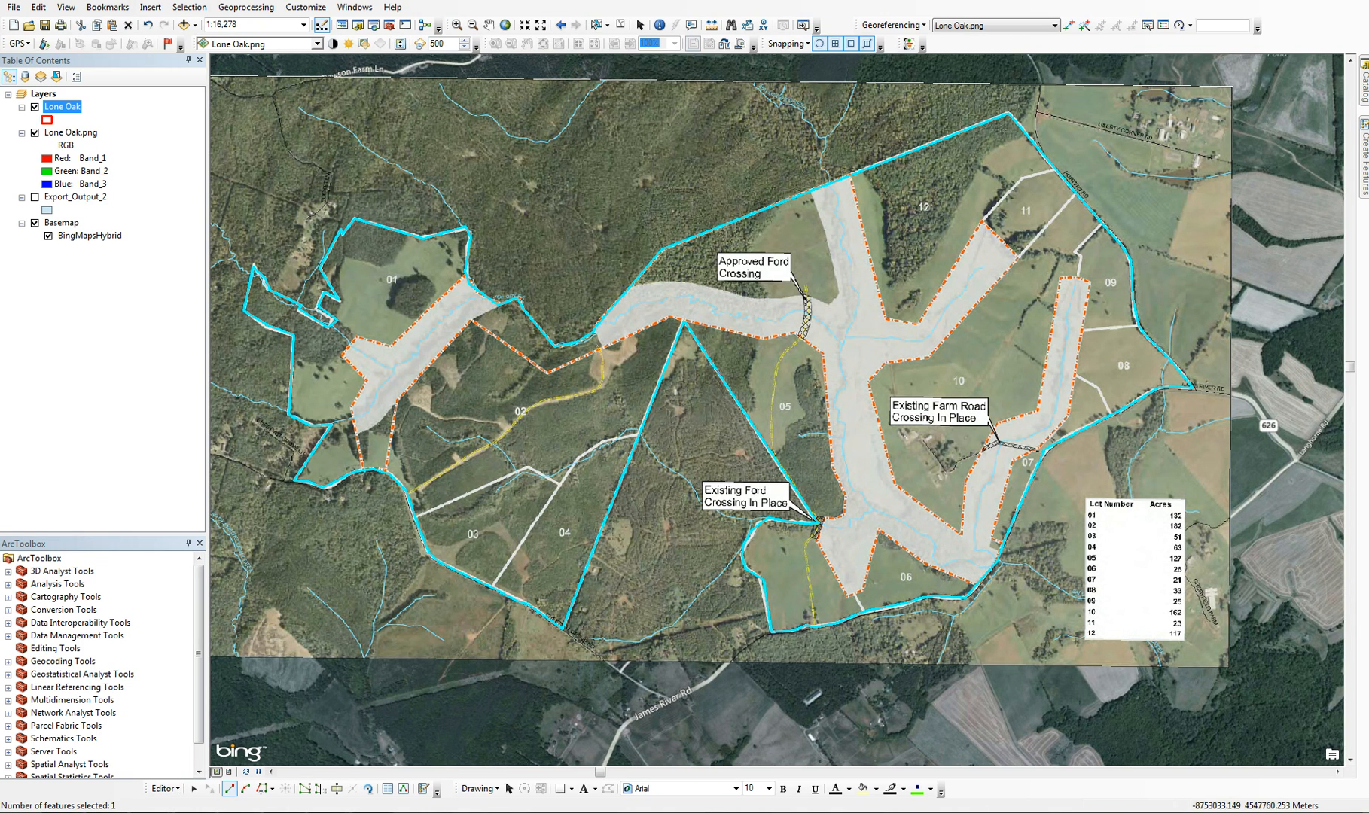
Save the edits to the Lone Oak polygon and hide the Lone Oak.png layer
click(173, 789)
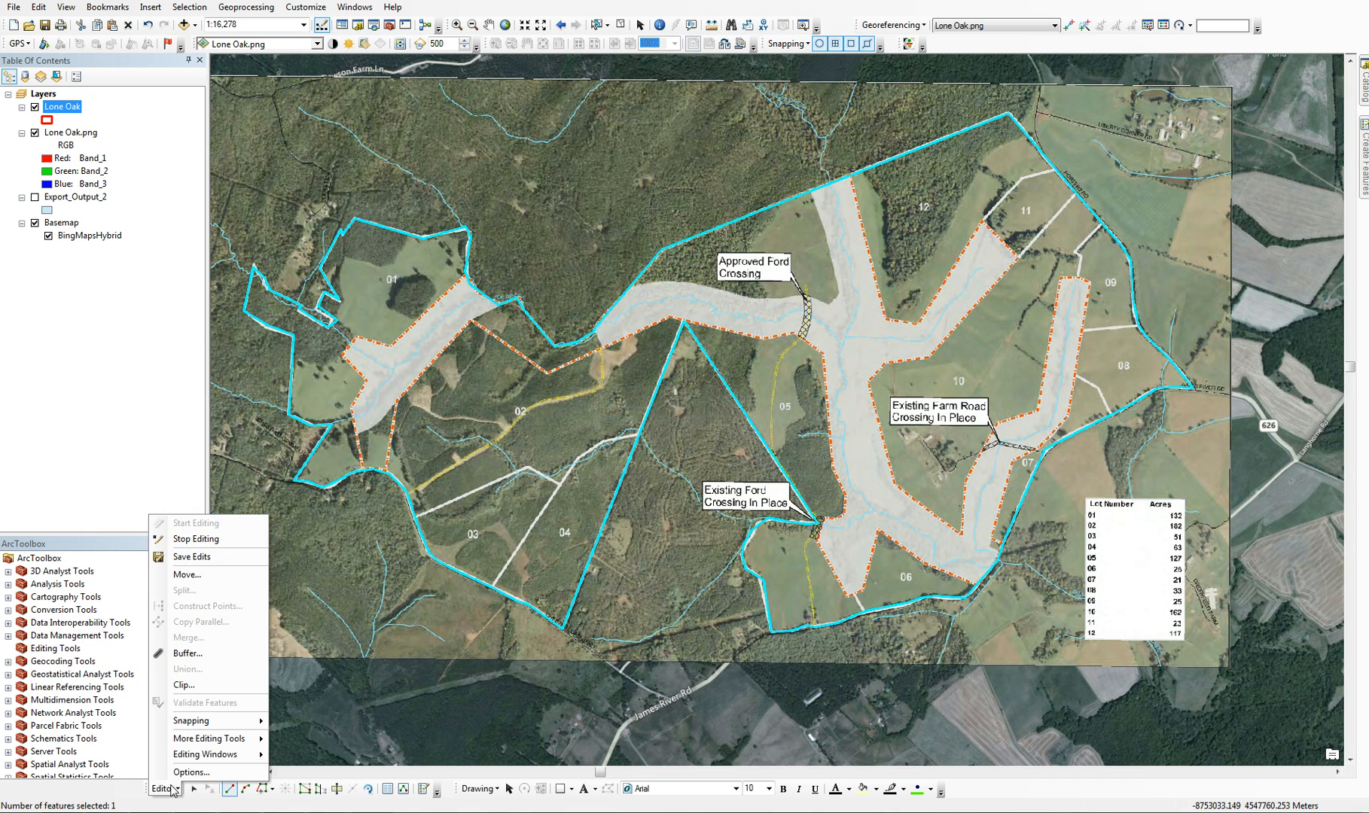
click(192, 557)
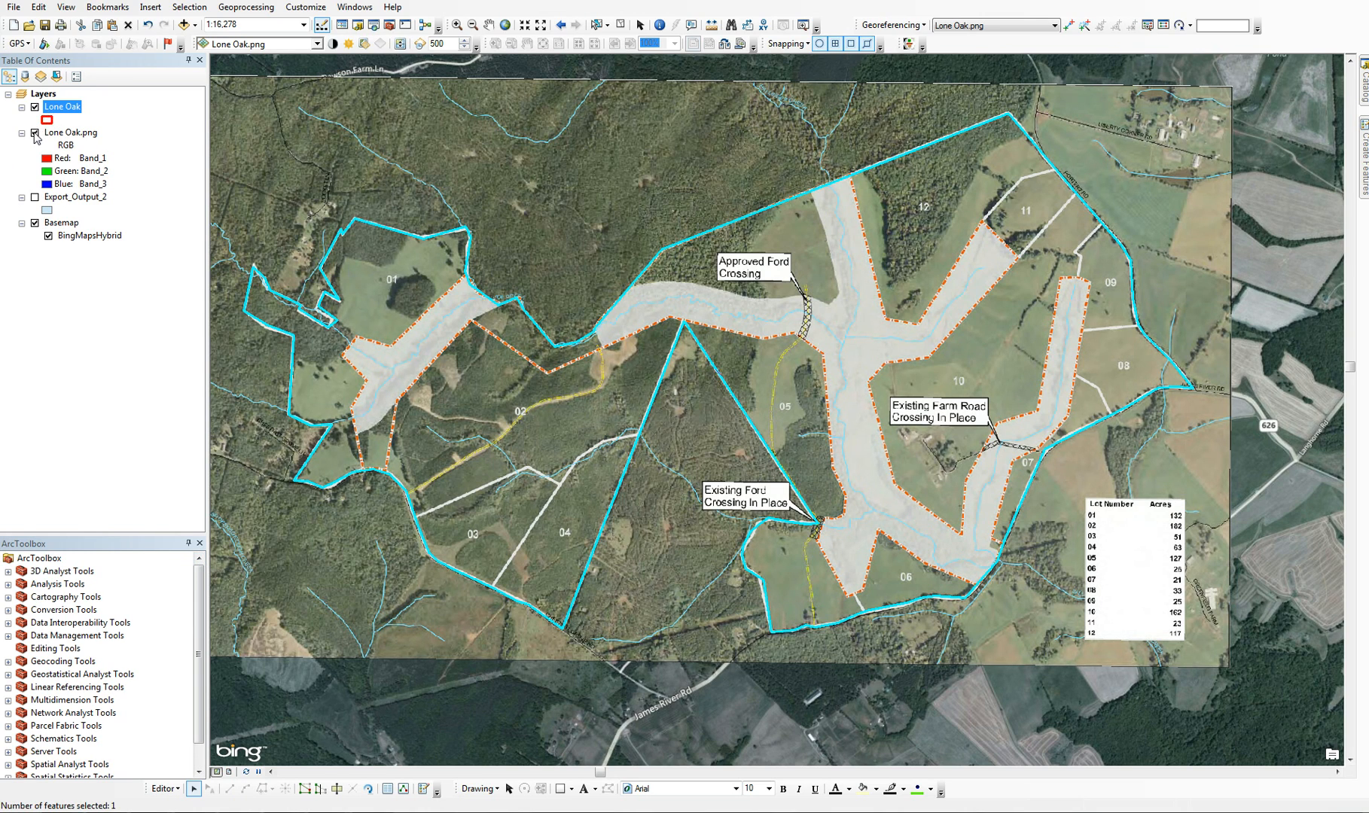
click(34, 133)
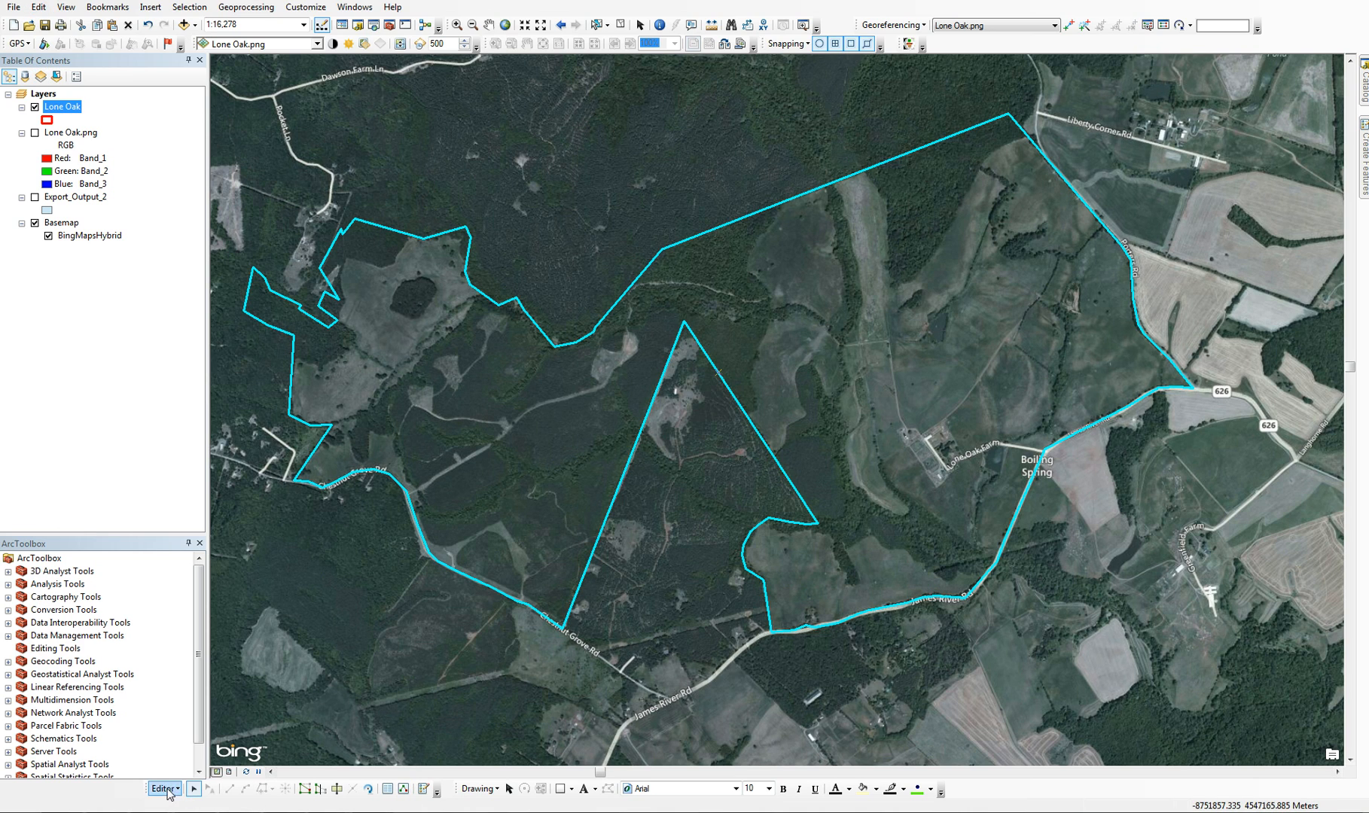
Float the Editor toolbar over the map and move the boundary vertex at the James River Rd bend onto the road
drag(144, 788, 452, 708)
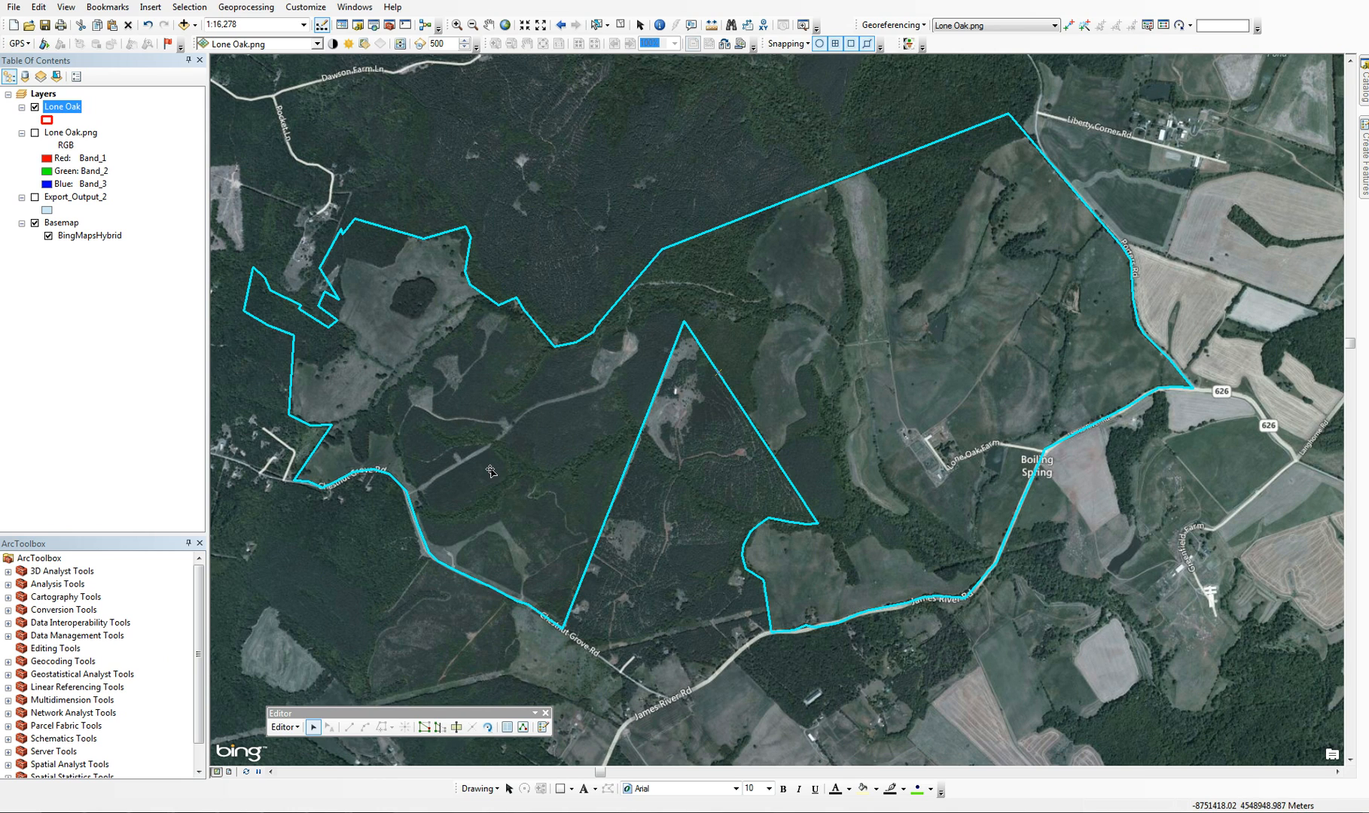
click(426, 727)
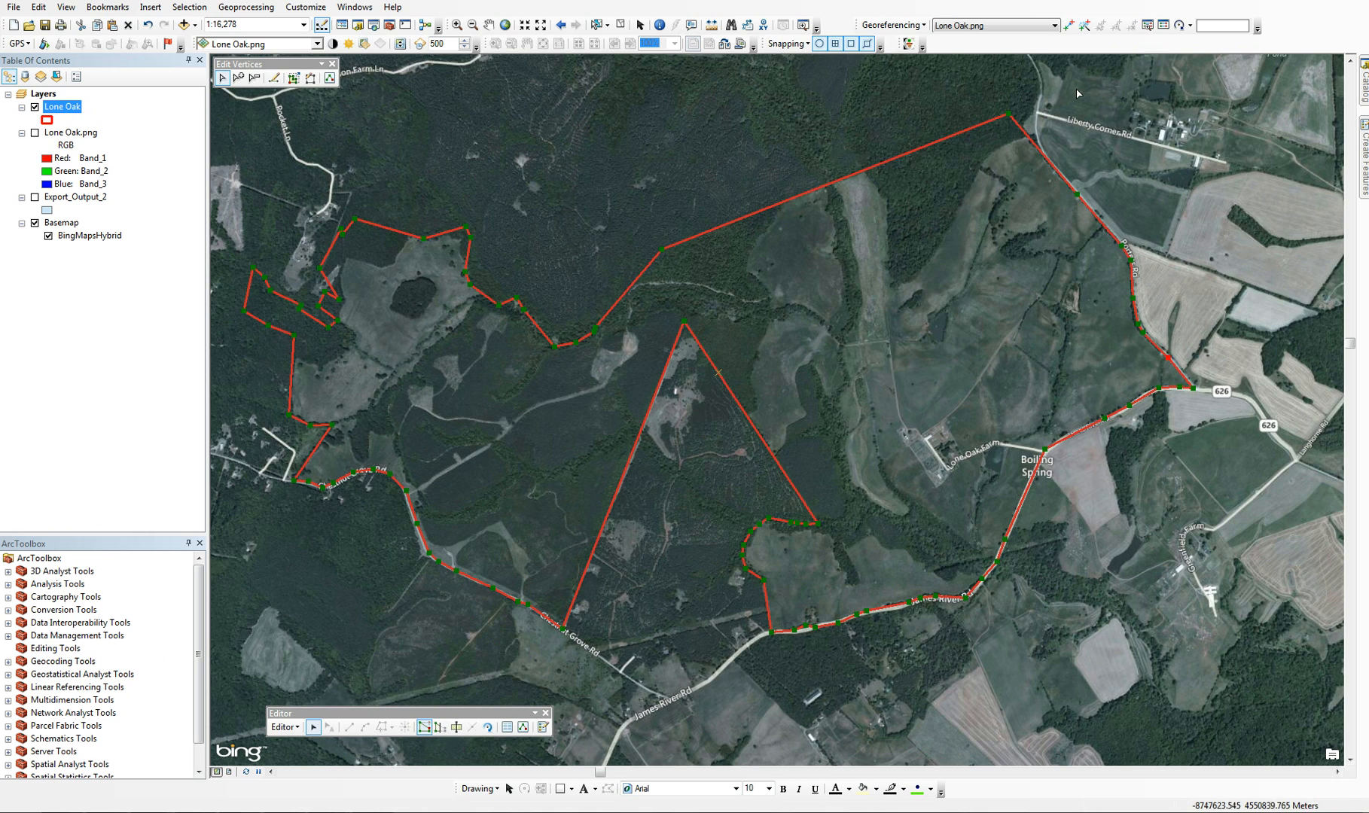
click(456, 25)
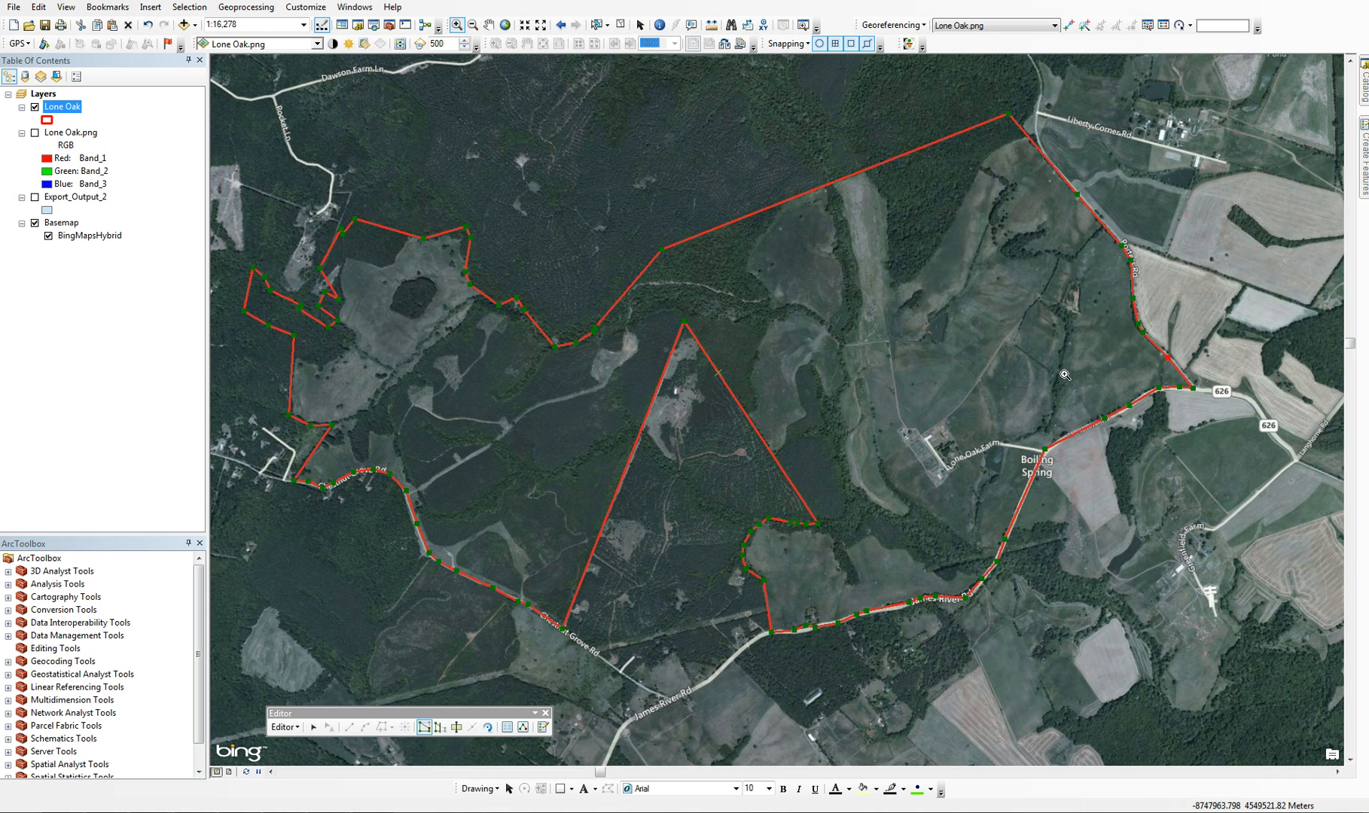
drag(1007, 345, 1234, 448)
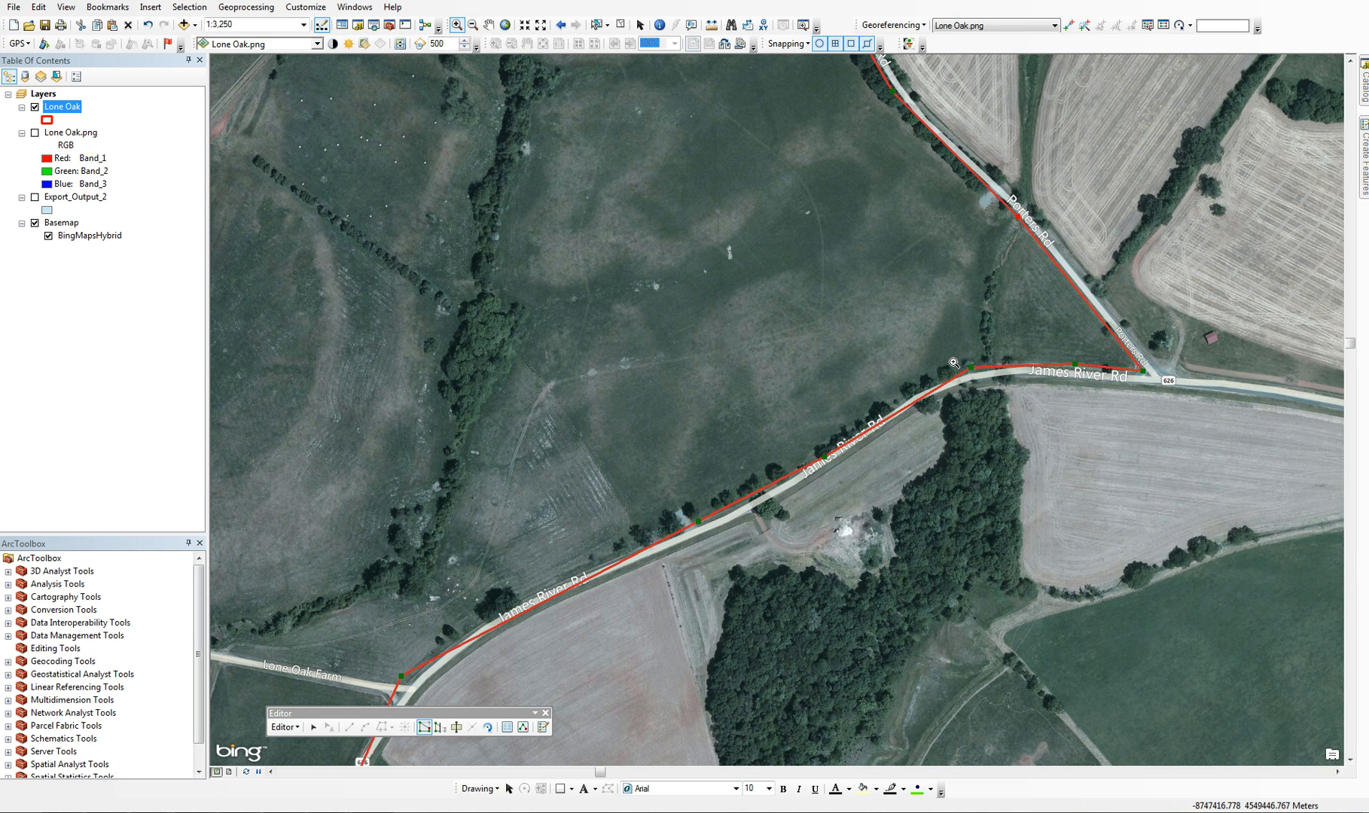
click(314, 729)
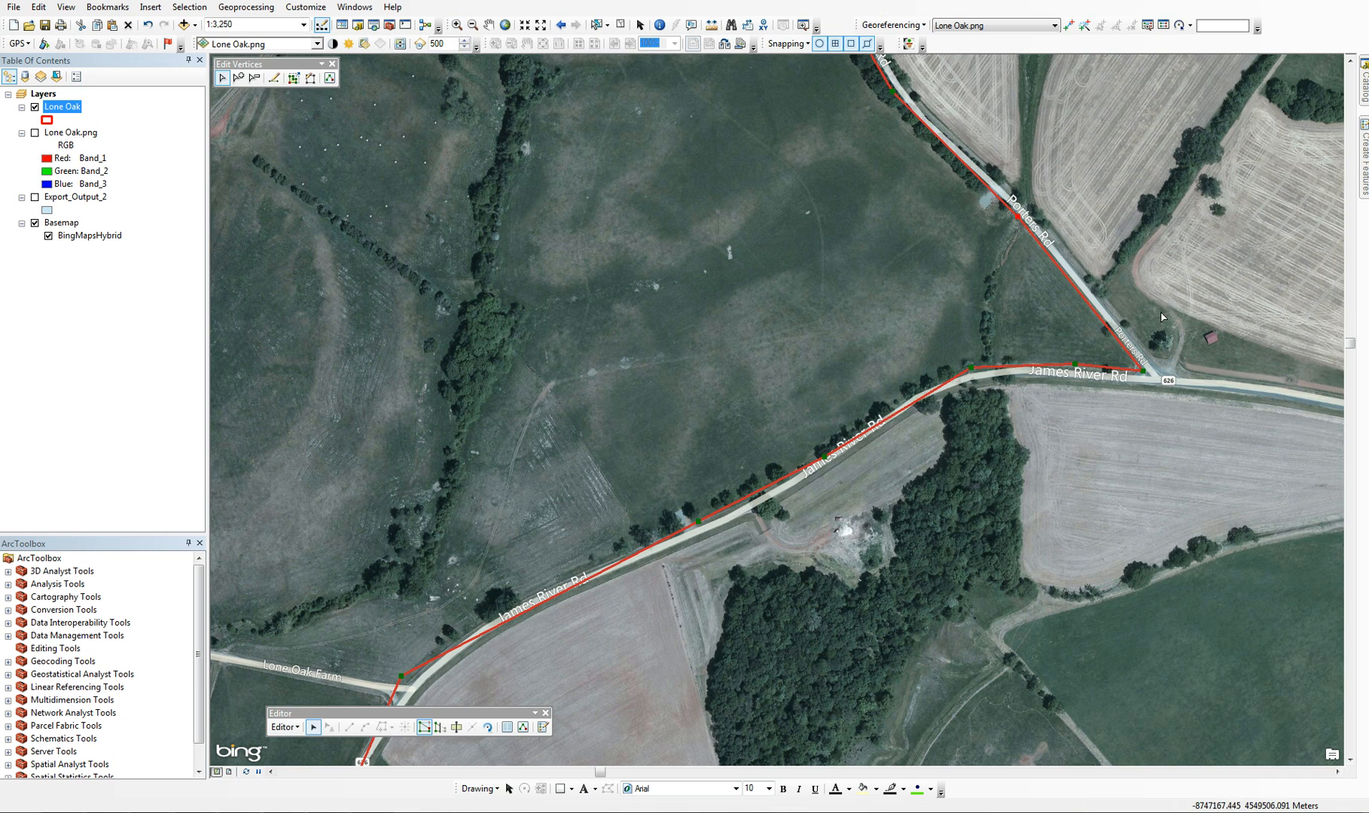
click(977, 372)
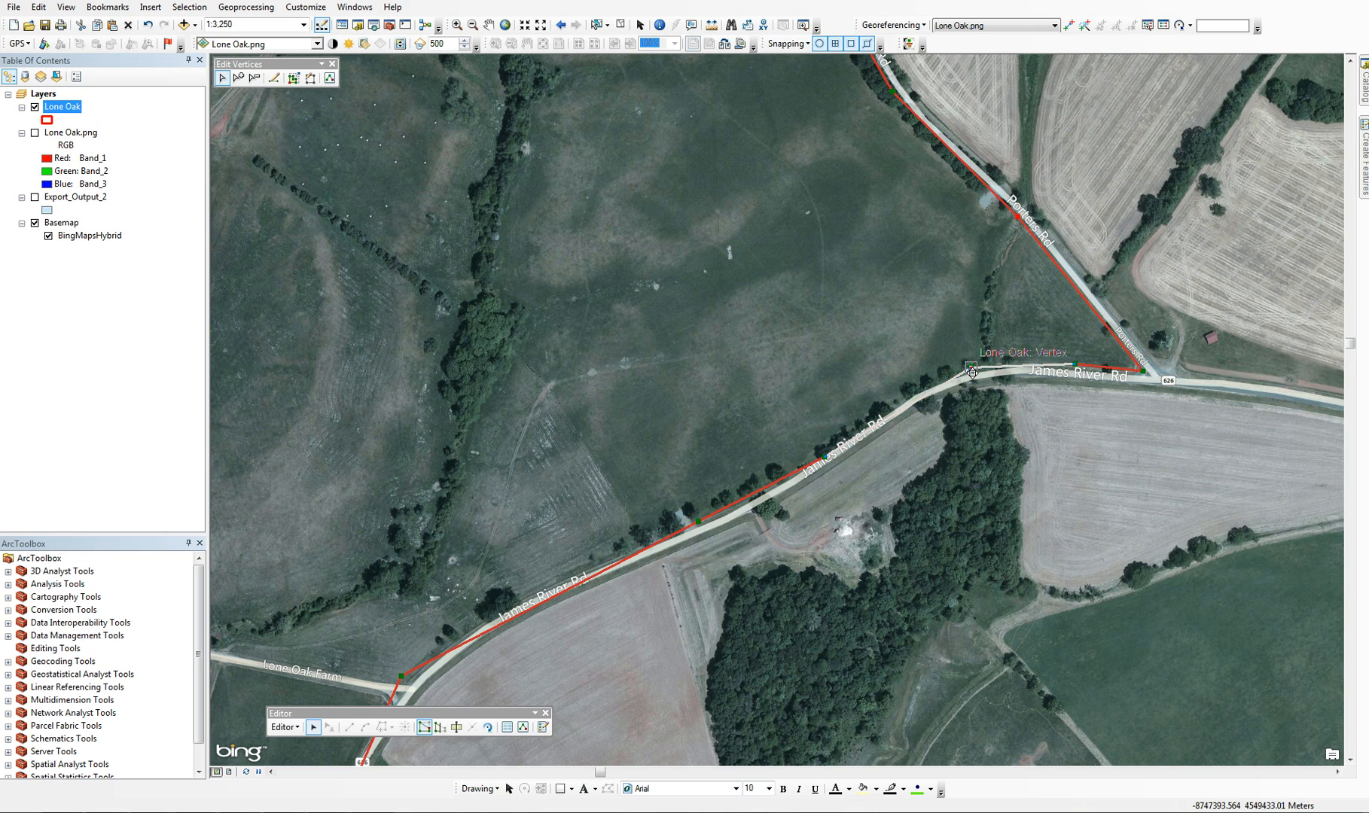
double_click(978, 374)
drag(979, 374, 980, 373)
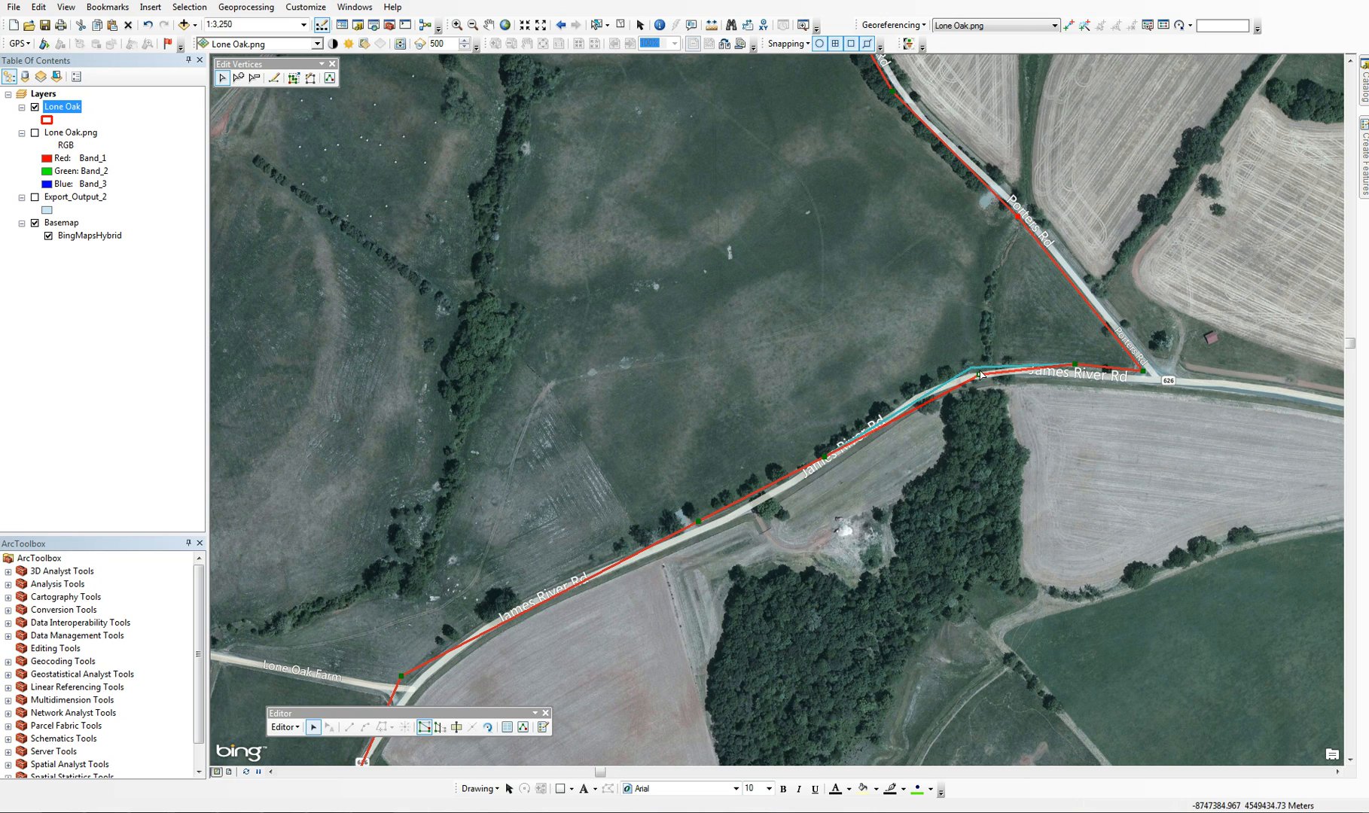
Insert a boundary vertex on the James River Rd segment just southwest of the bend and delete it again
right_click(910, 412)
click(949, 438)
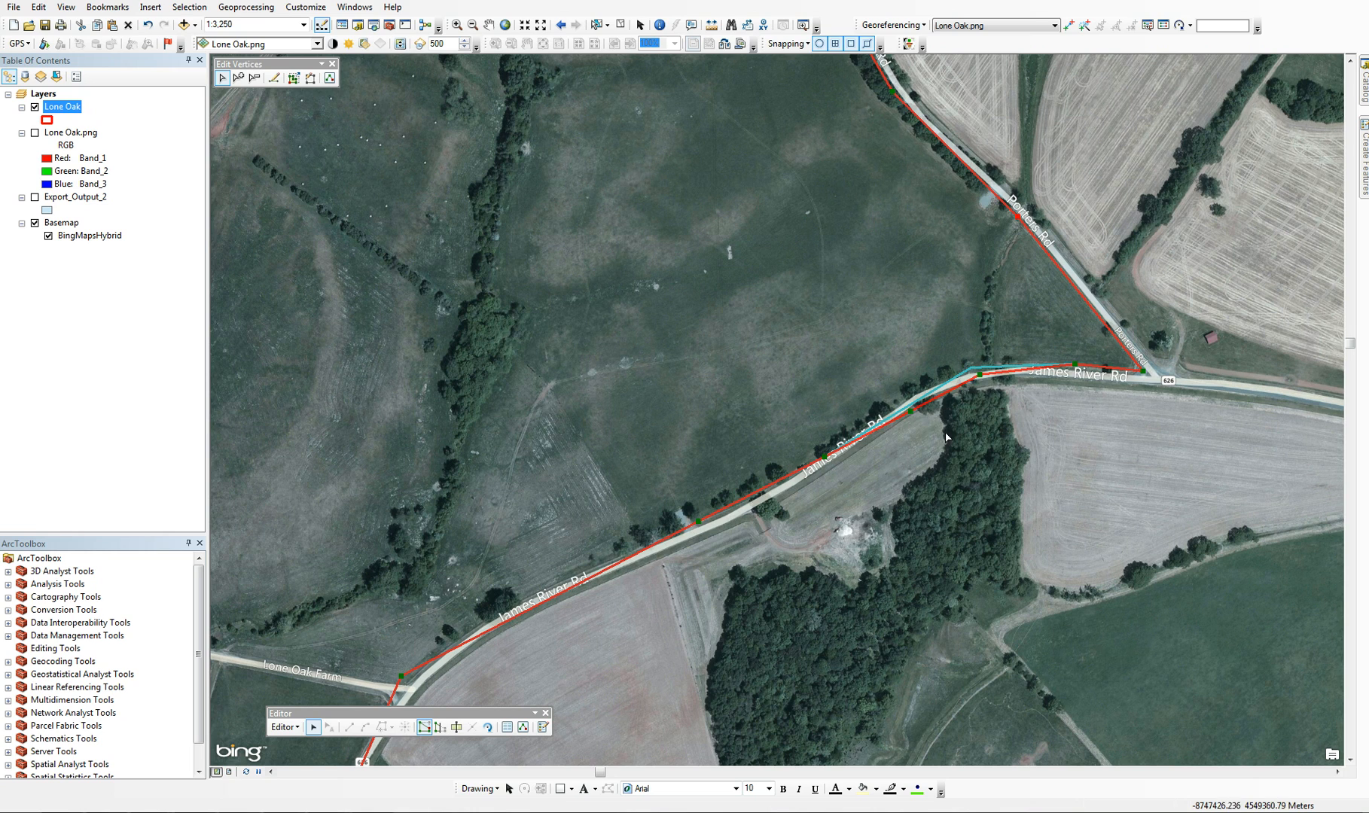
right_click(907, 407)
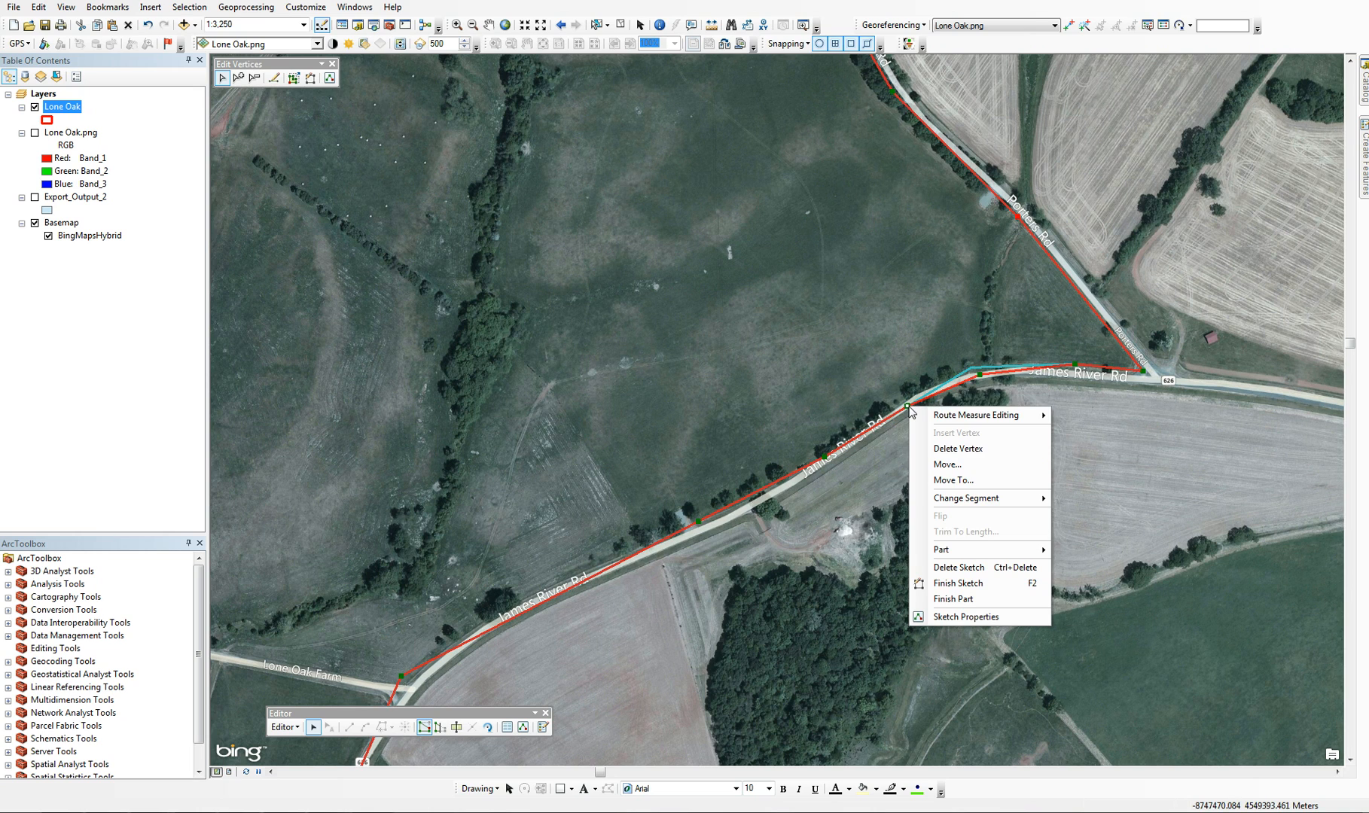
click(946, 450)
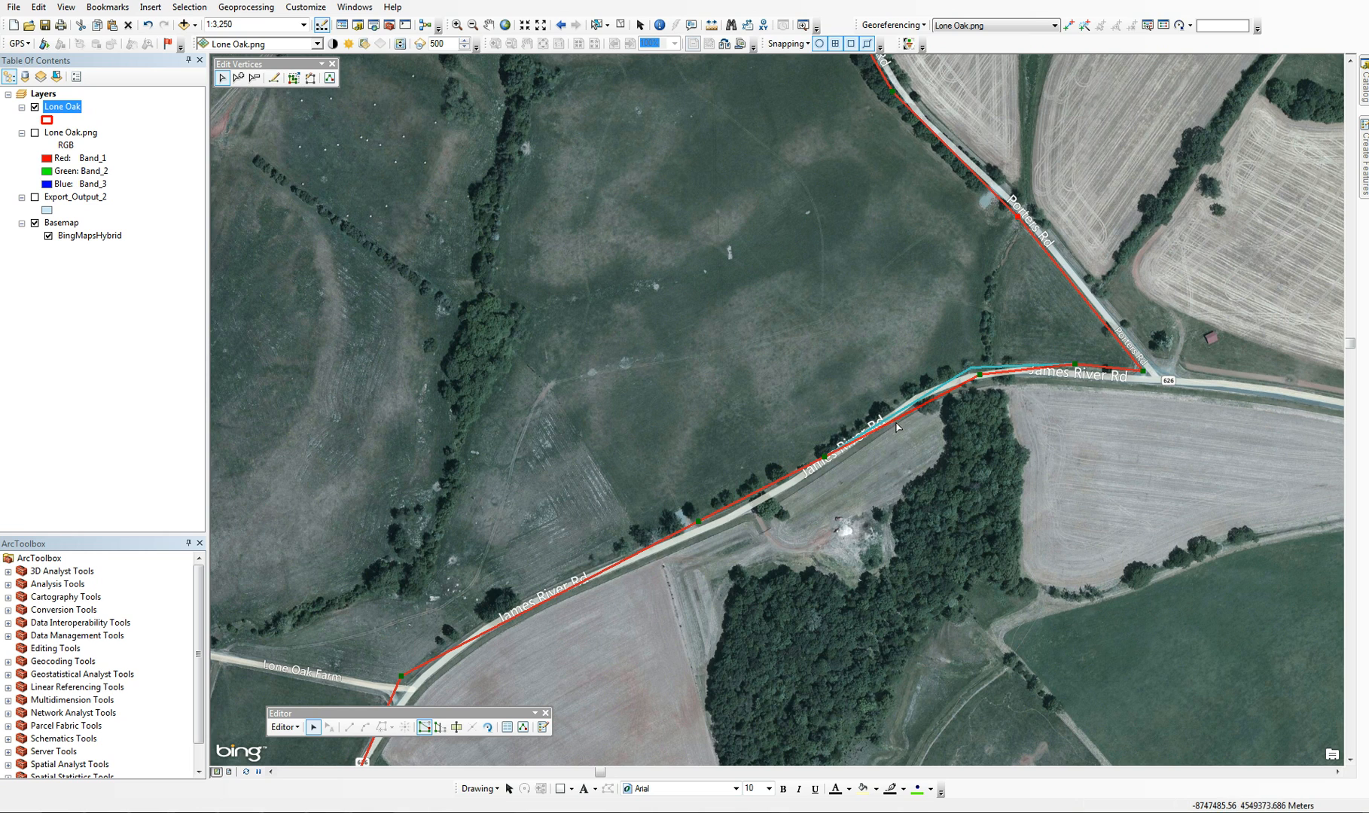
Insert a boundary vertex on James River Rd near the farm track entrance and place it on the road
right_click(752, 497)
click(799, 524)
drag(751, 496, 752, 494)
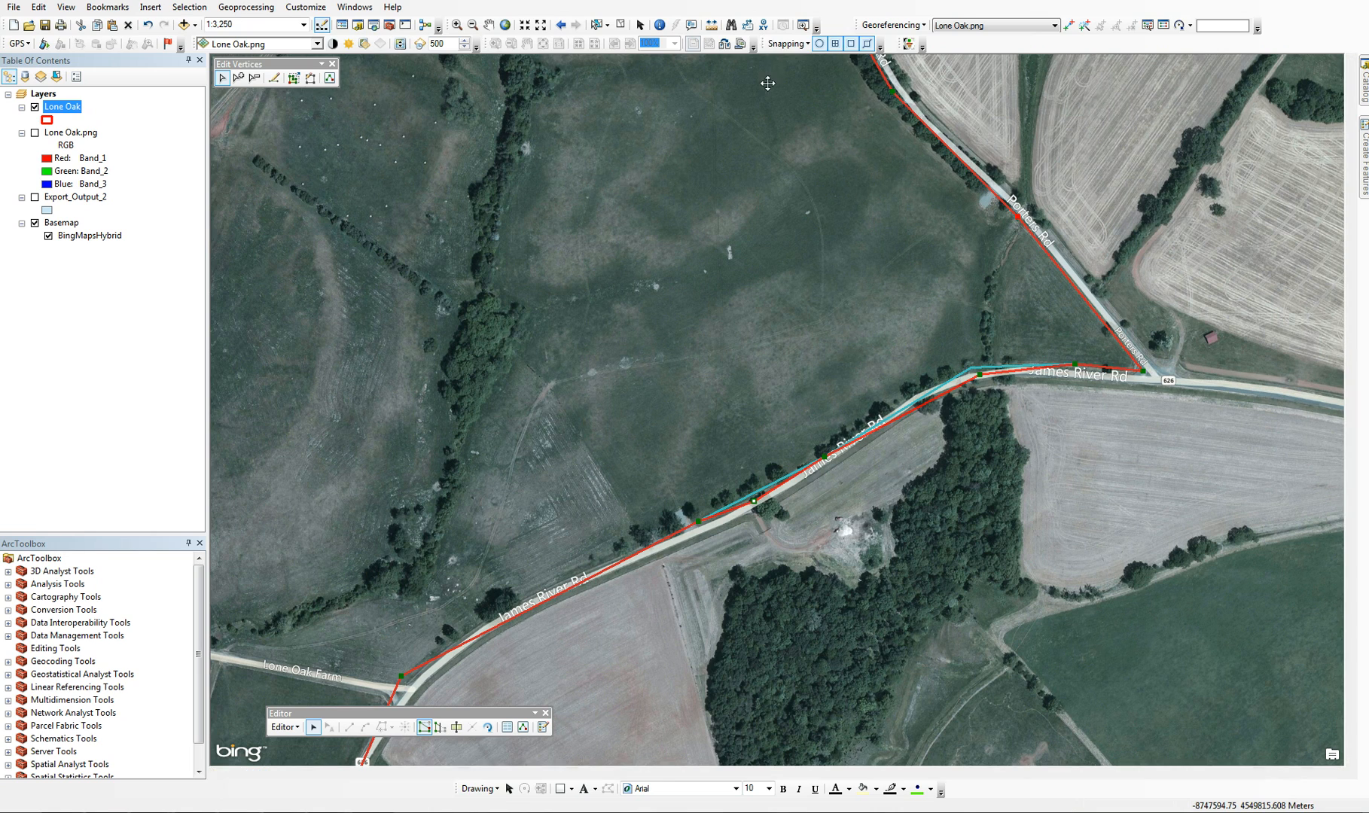
Float the Snapping toolbar over the map and turn off snapping
drag(761, 44, 753, 88)
click(788, 98)
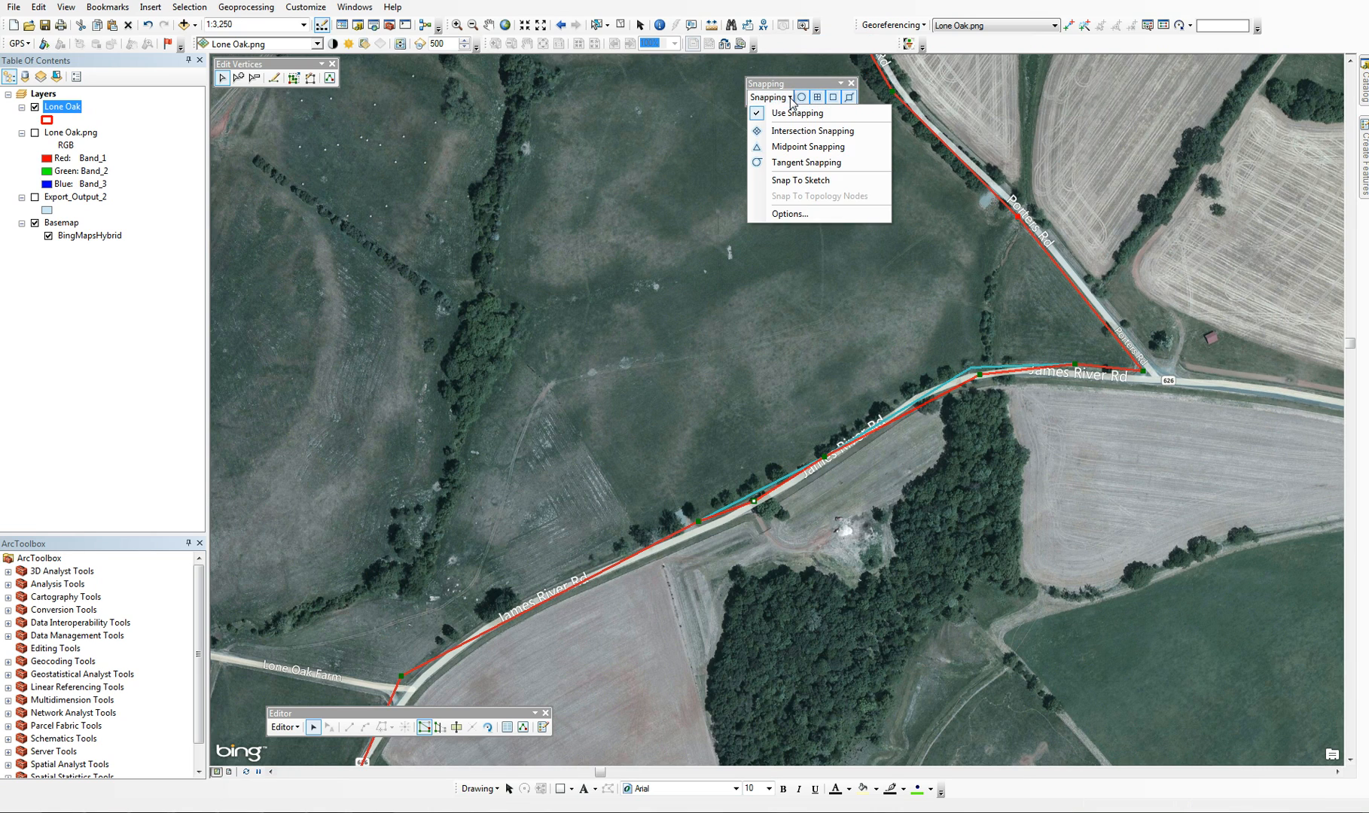
click(794, 113)
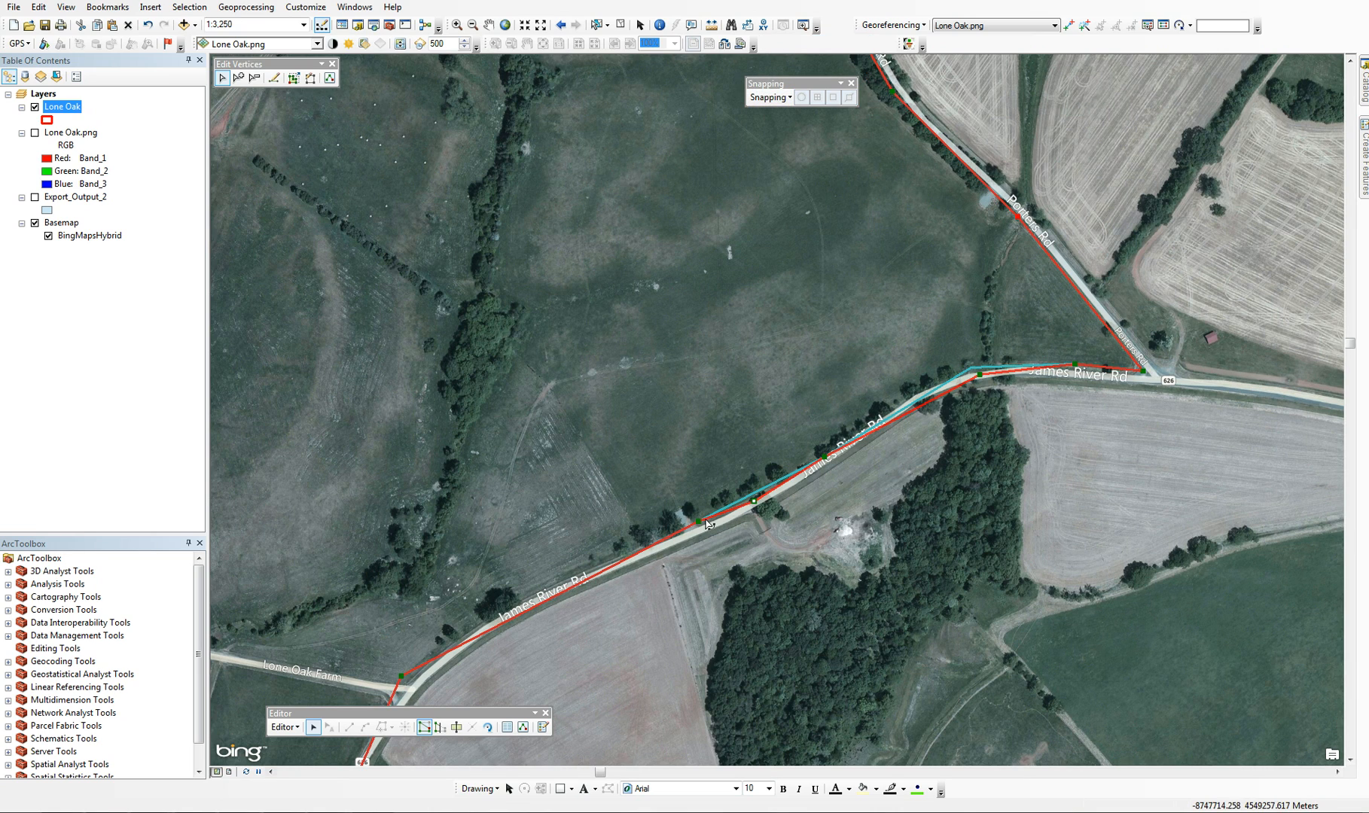
Move the next two vertices southwest, down to the Lone Oak Farm junction, onto James River Rd, with a new vertex on the road between them
drag(699, 528, 696, 531)
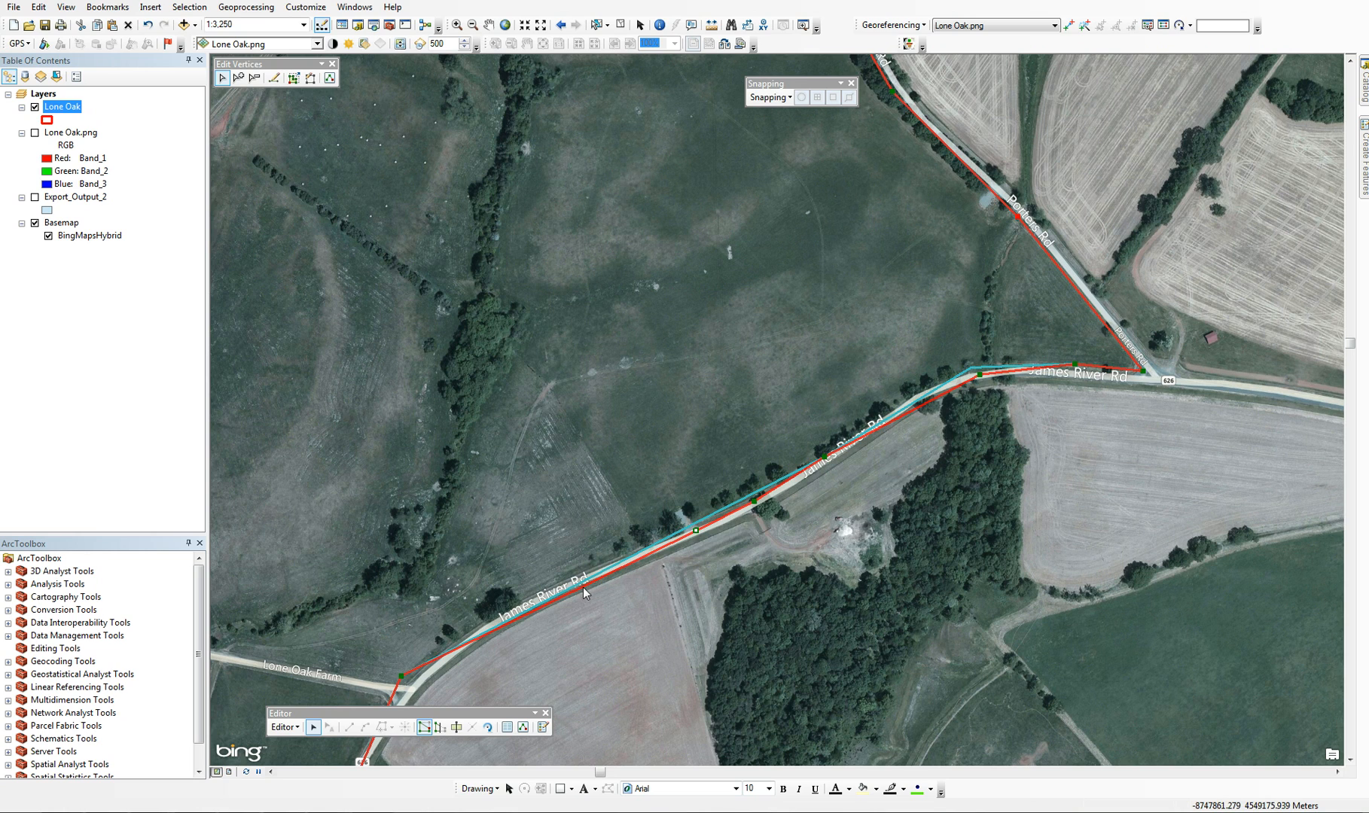
right_click(583, 587)
click(627, 613)
drag(581, 585, 575, 582)
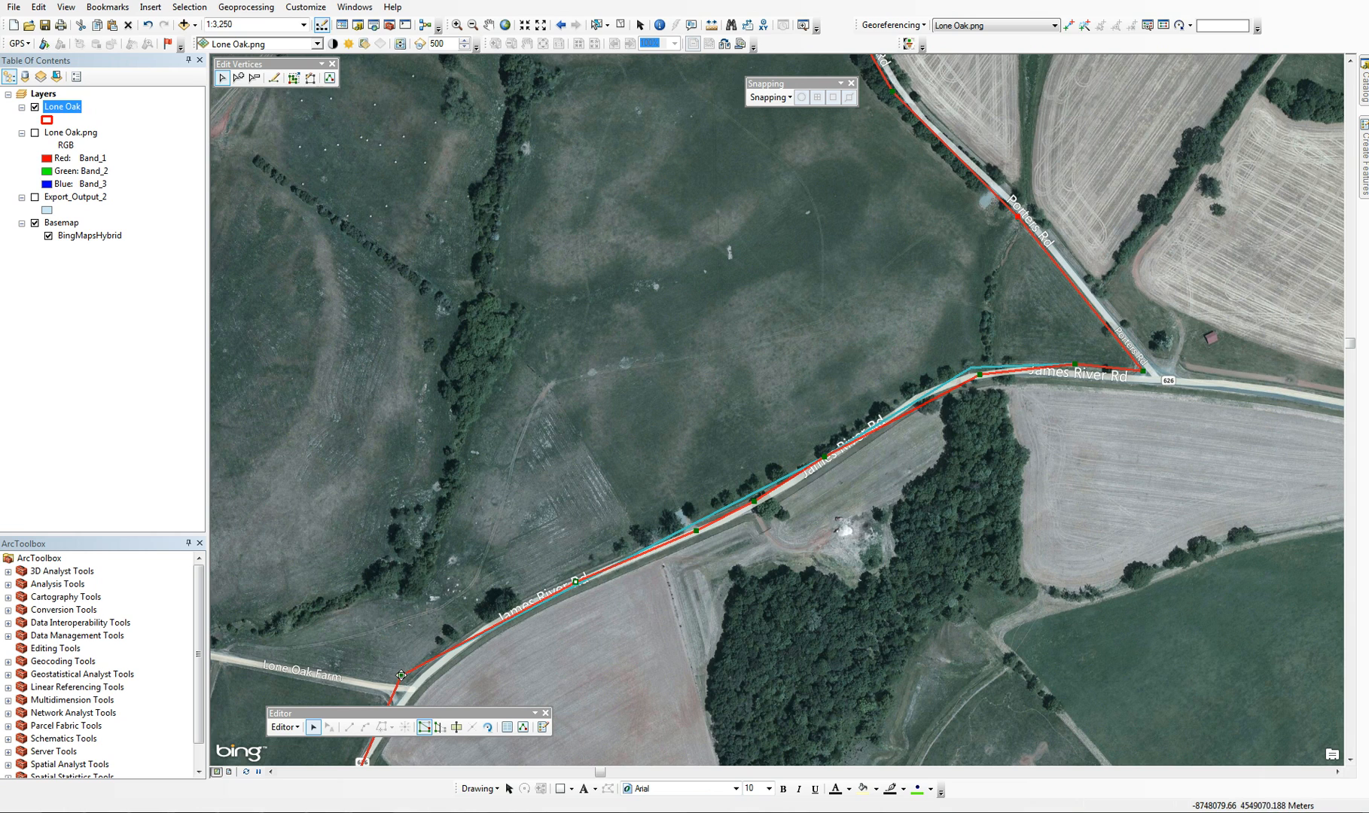
drag(402, 676, 422, 681)
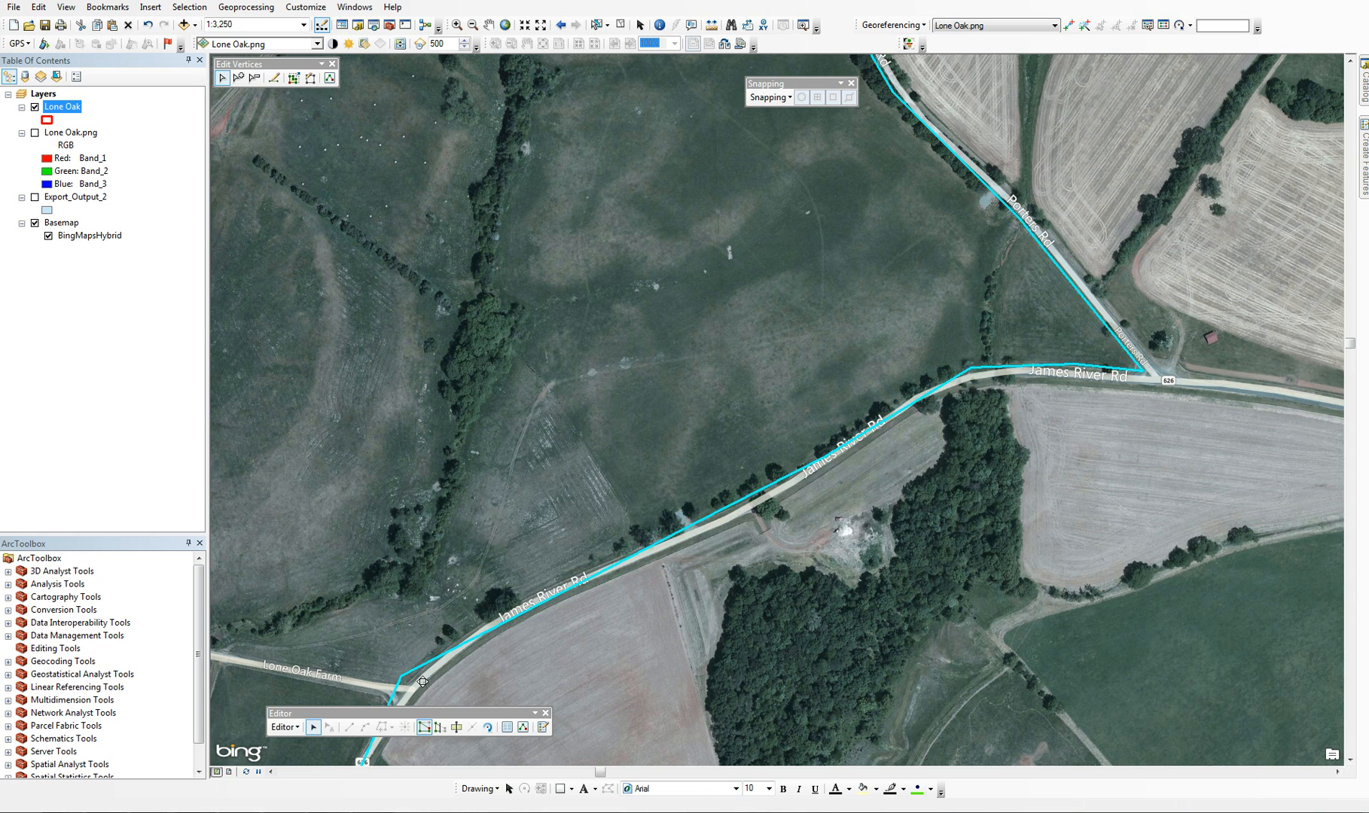
Finish reshaping the Lone Oak polygon and save the edits
click(752, 684)
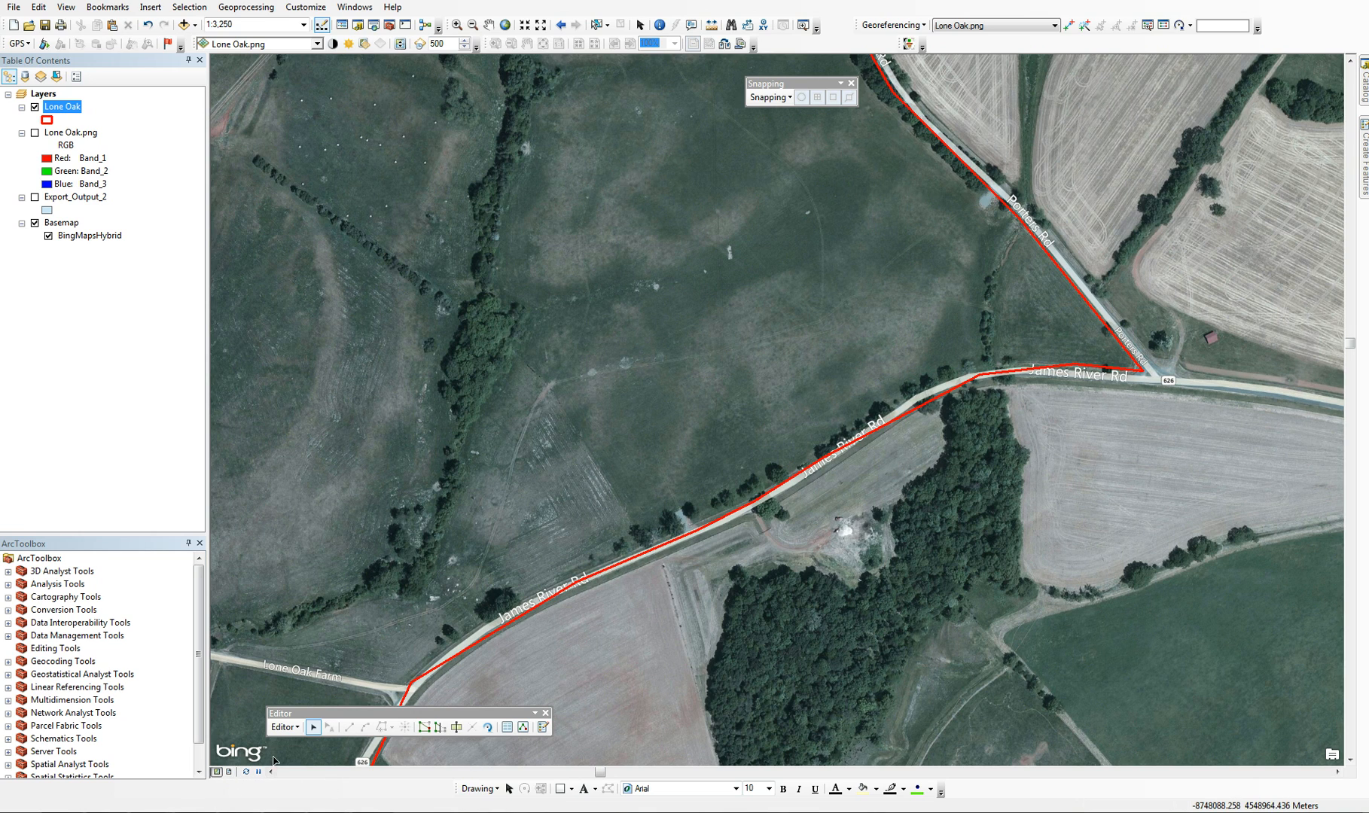
click(284, 726)
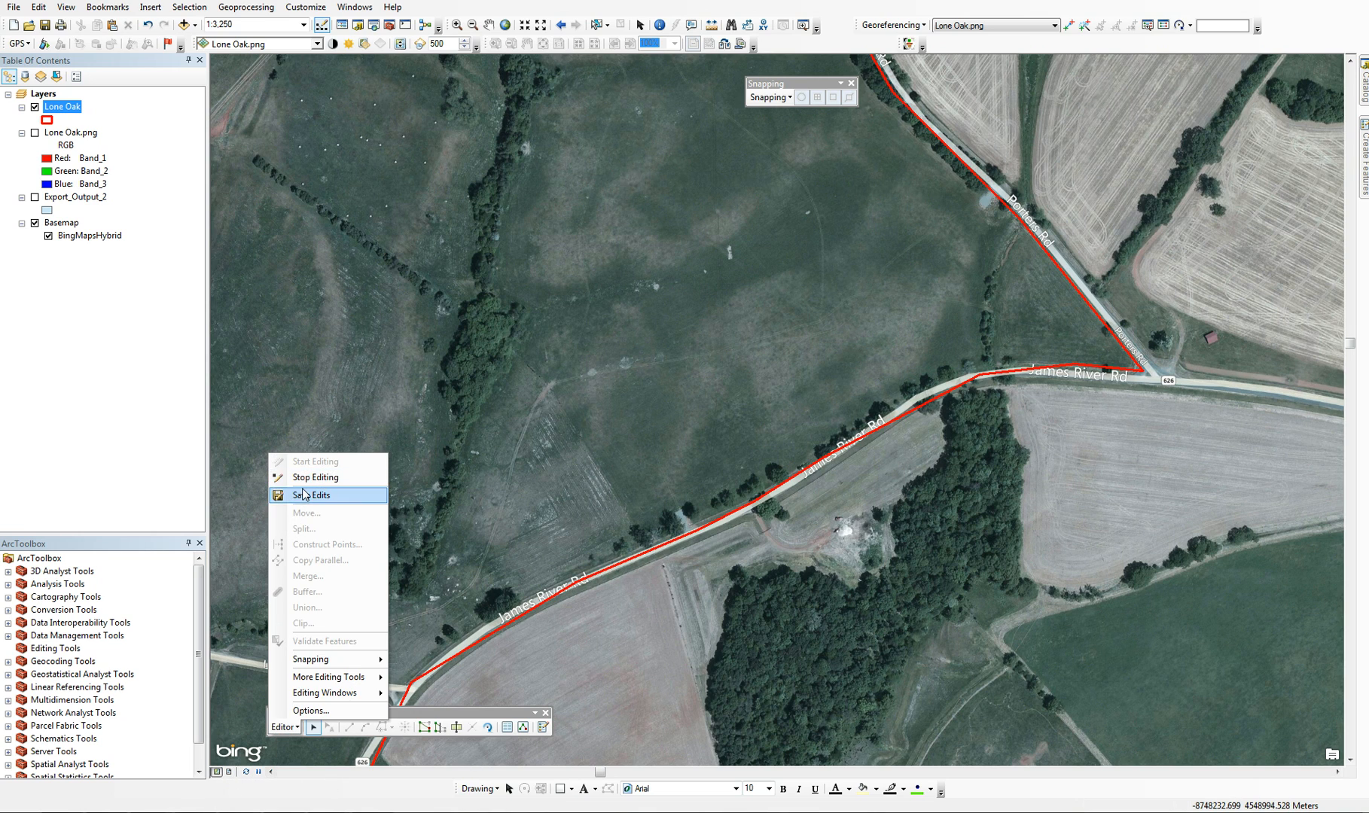
click(305, 495)
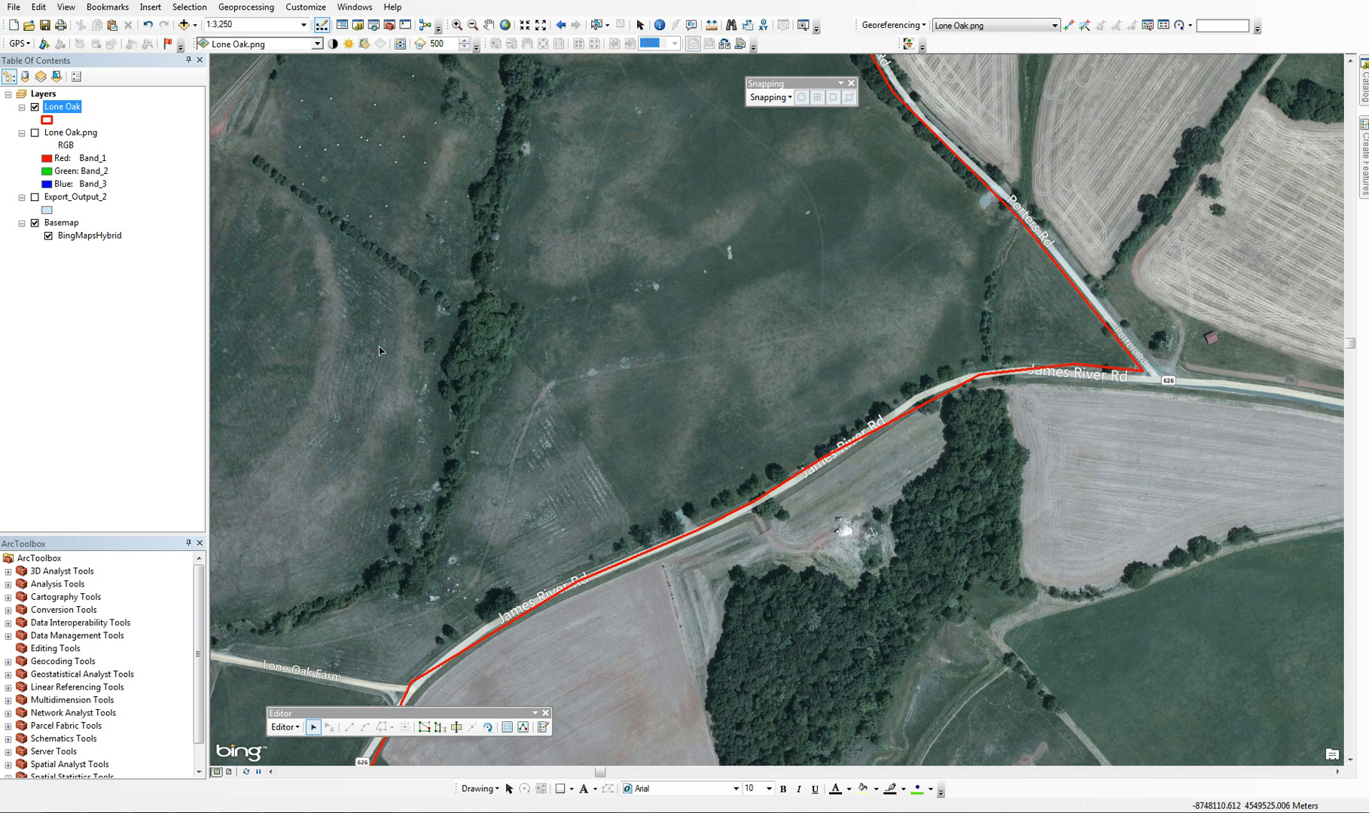
Frame the entire Lone Oak boundary and turn the Lone Oak.png layer back on
scroll(380, 348, up, 5)
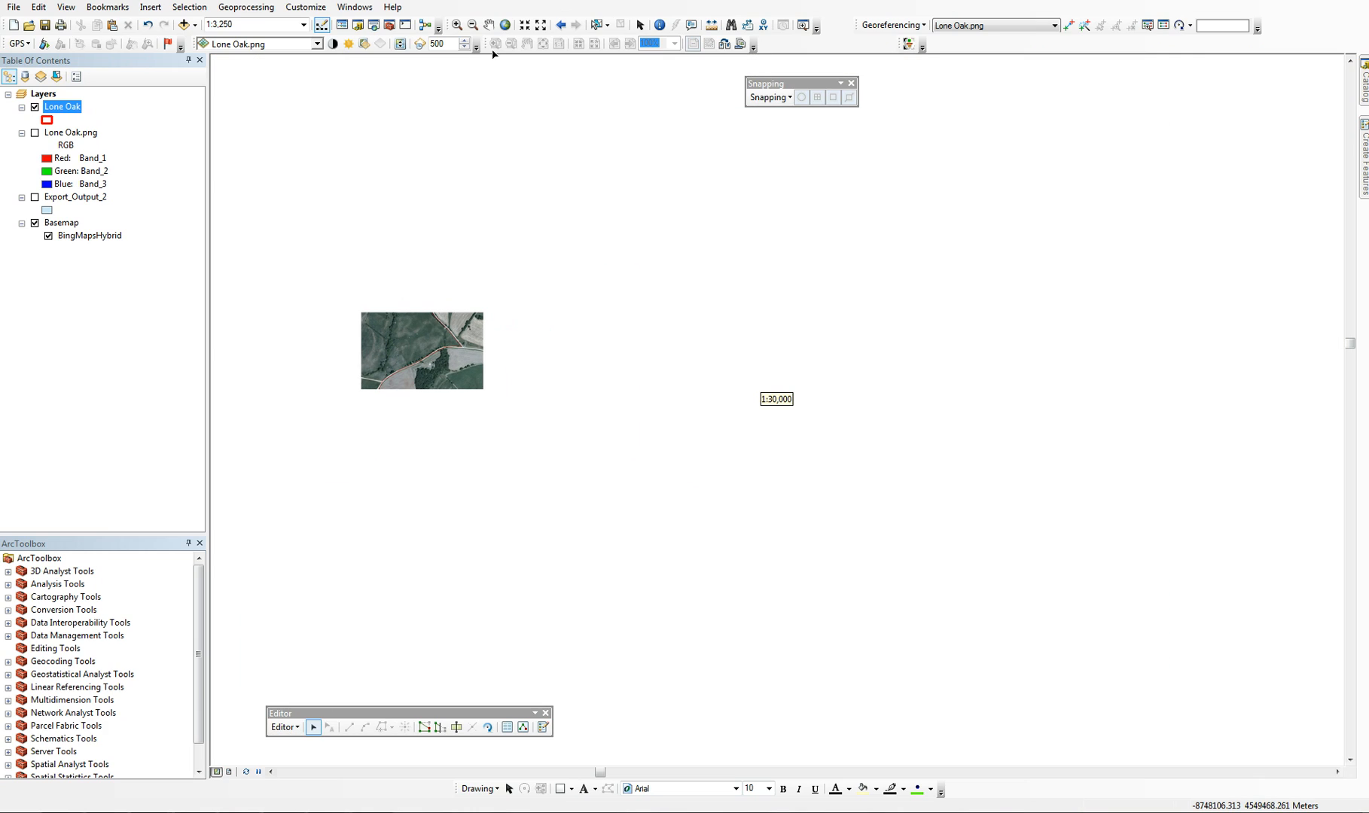
click(488, 24)
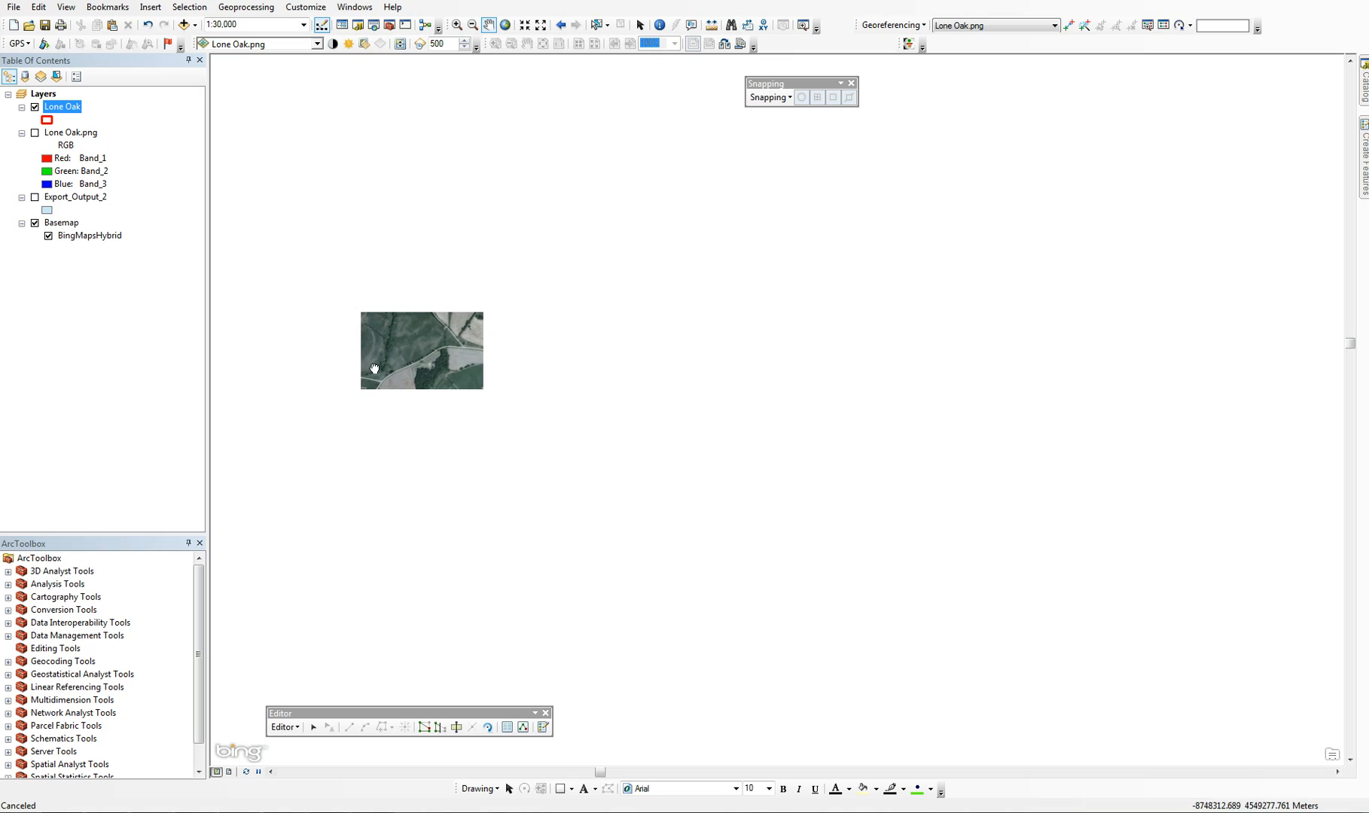
drag(376, 367, 694, 407)
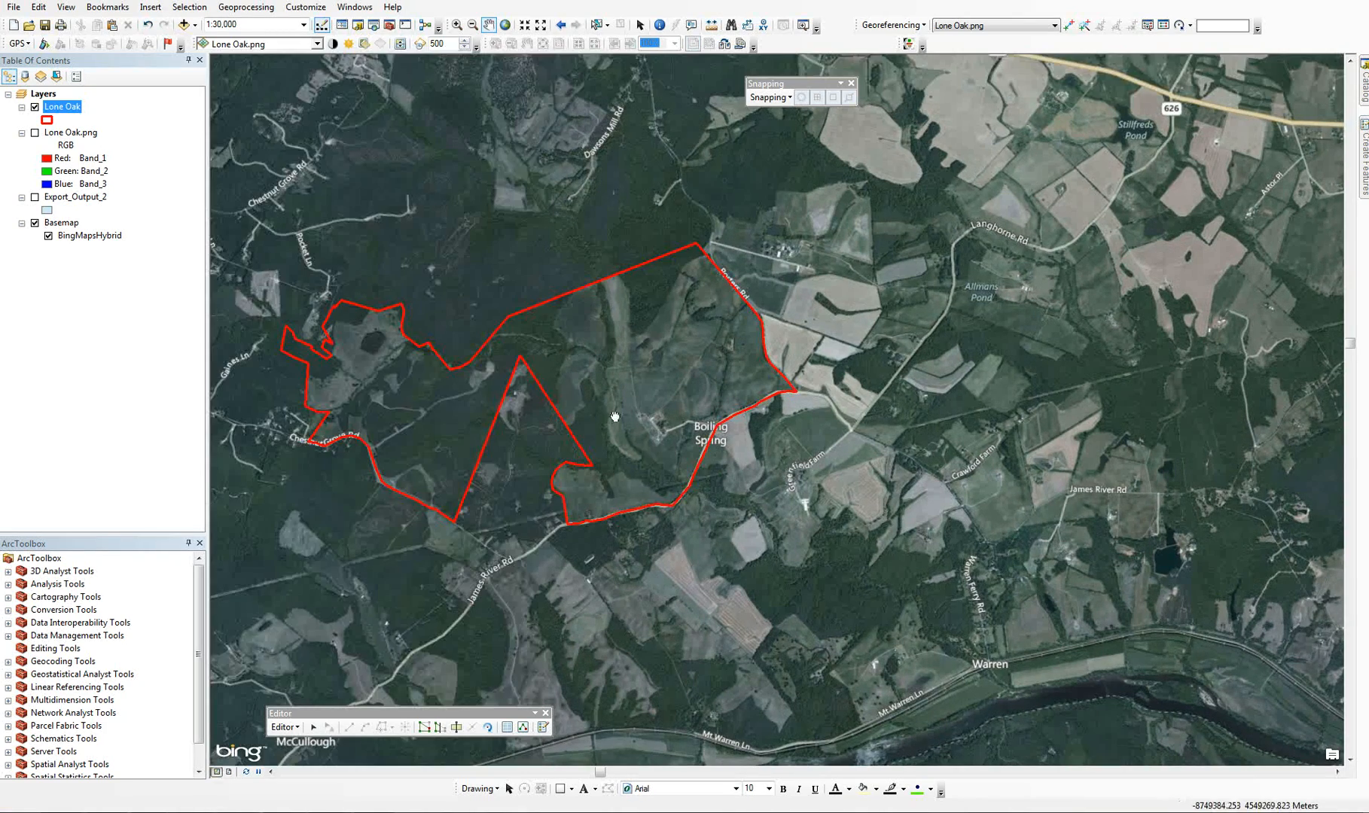
drag(602, 408, 750, 434)
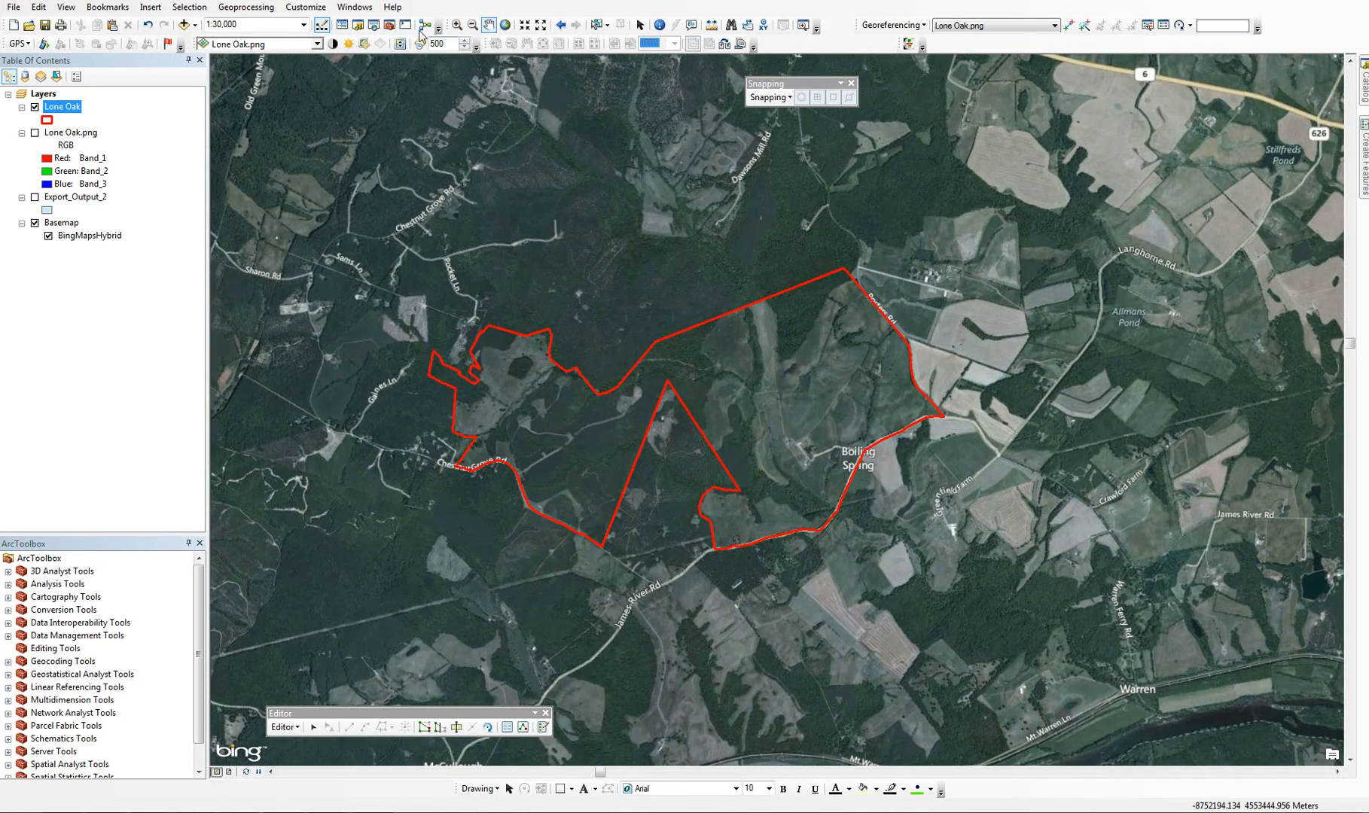
click(457, 24)
drag(409, 247, 959, 564)
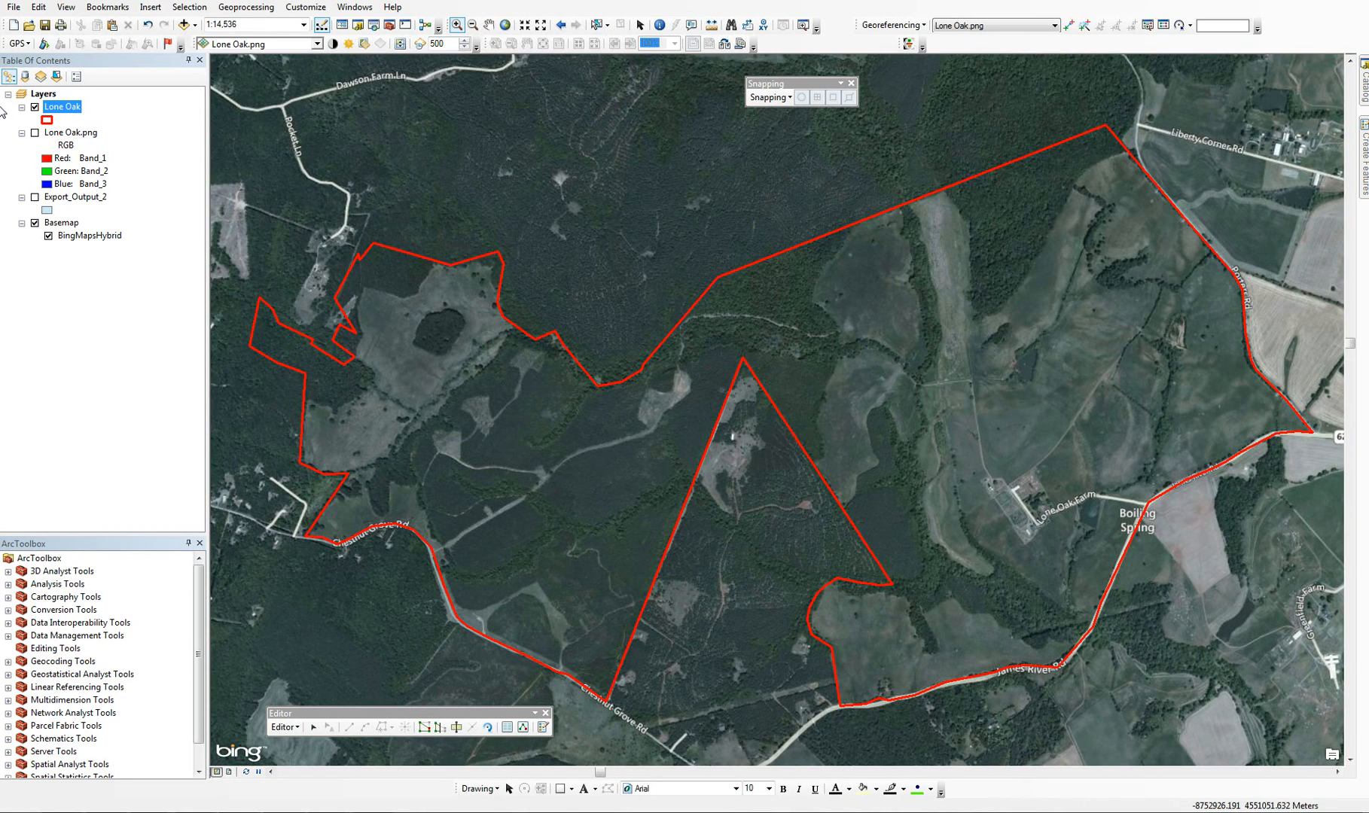
click(34, 133)
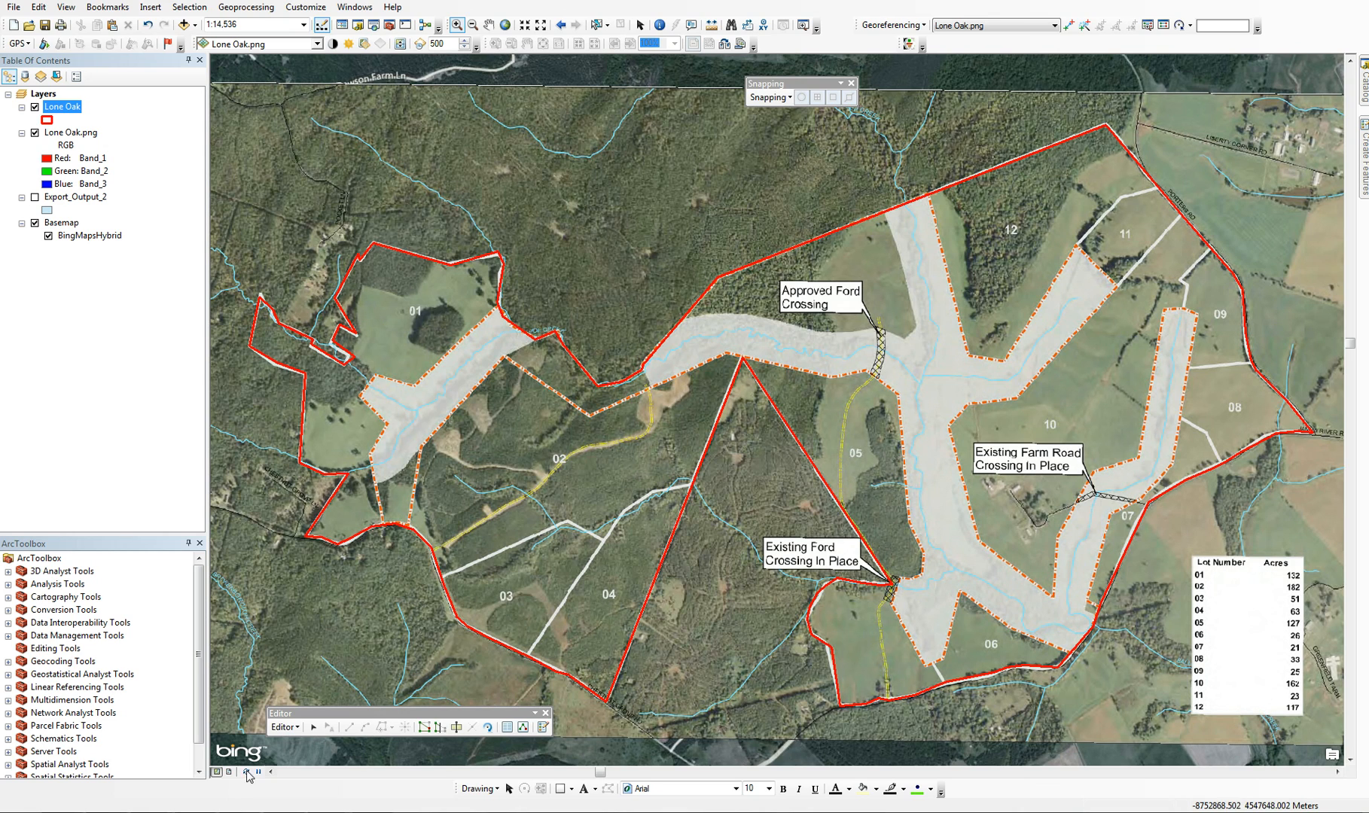
Cut lot 11 out of the Lone Oak polygon along its lot lines, starting and ending the cut outside Porters Rd
click(313, 726)
click(454, 622)
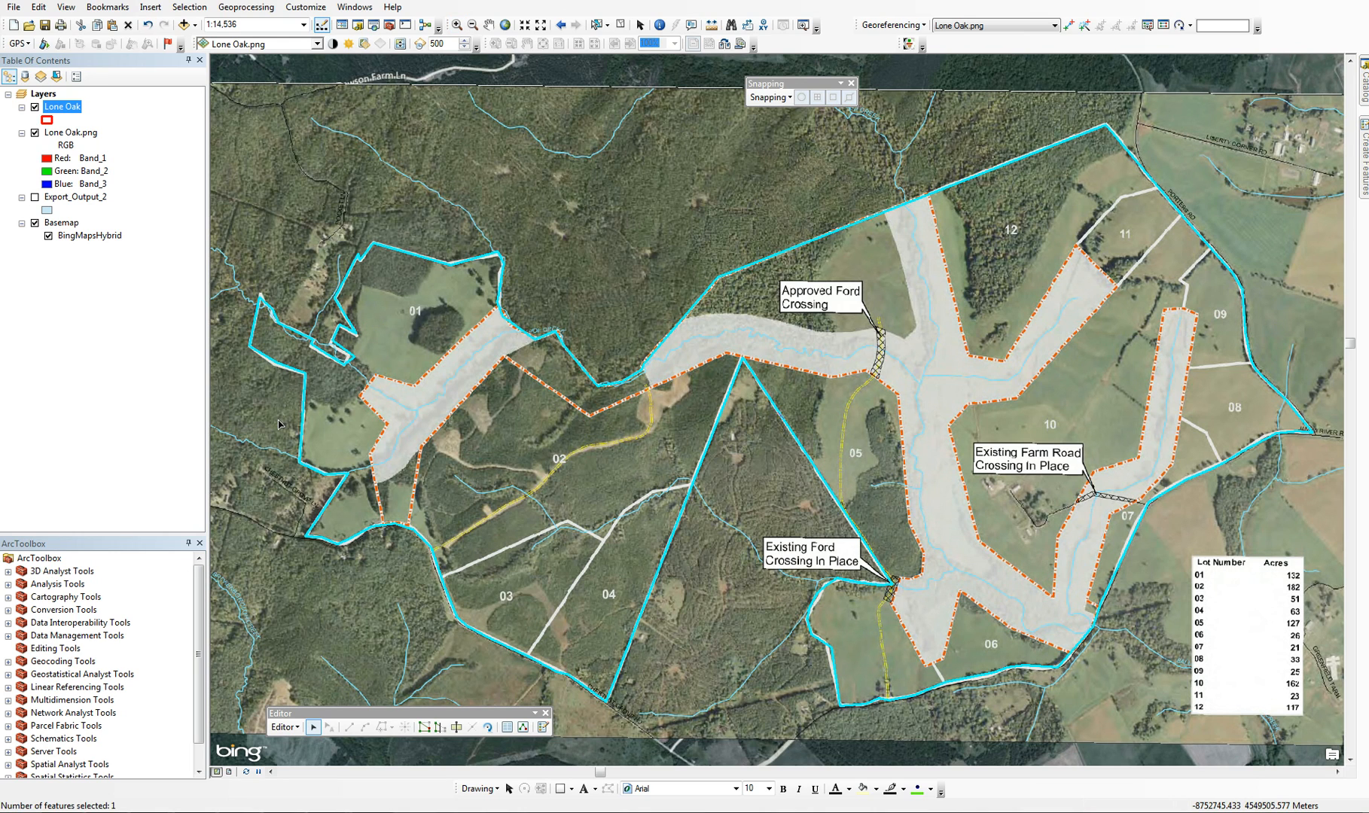
click(457, 730)
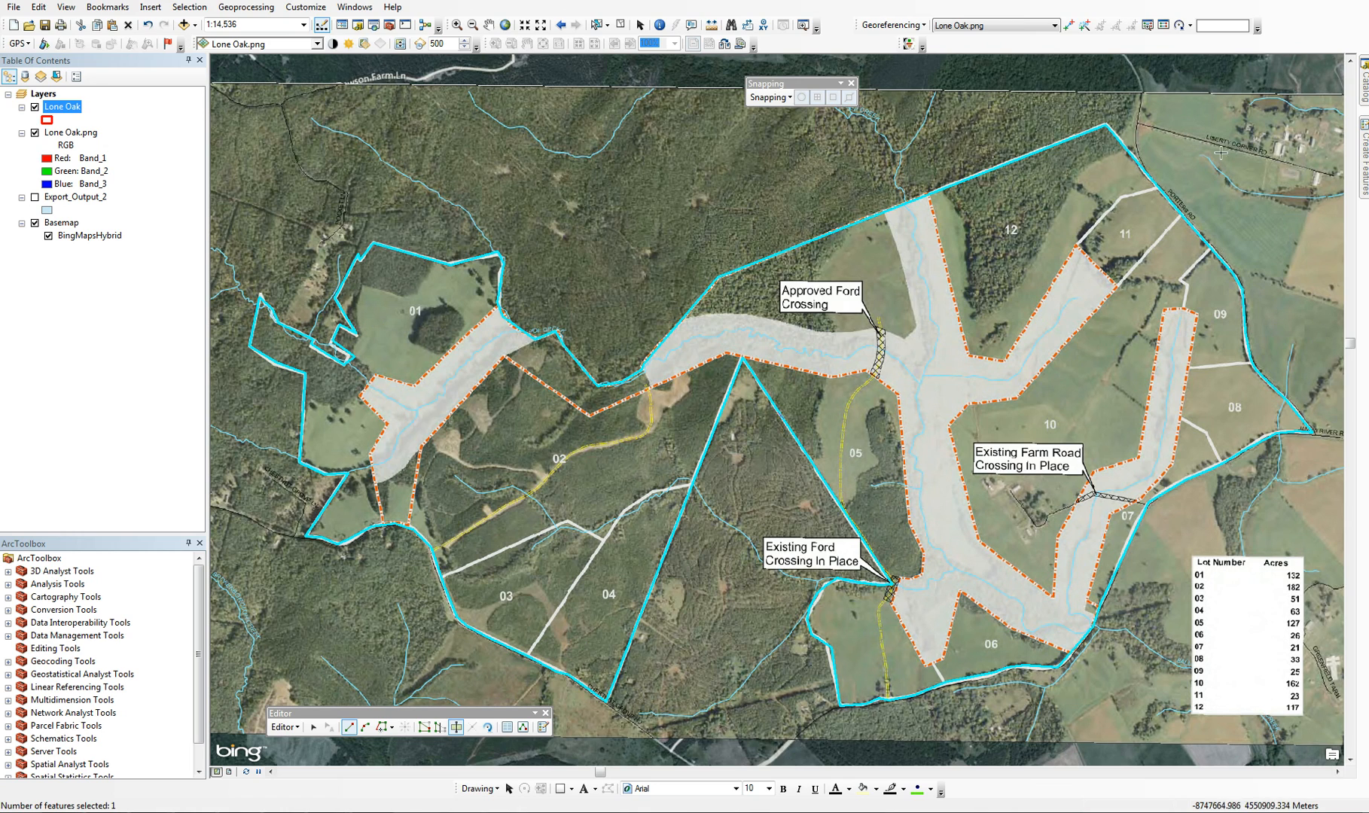
click(457, 25)
drag(987, 105, 1265, 342)
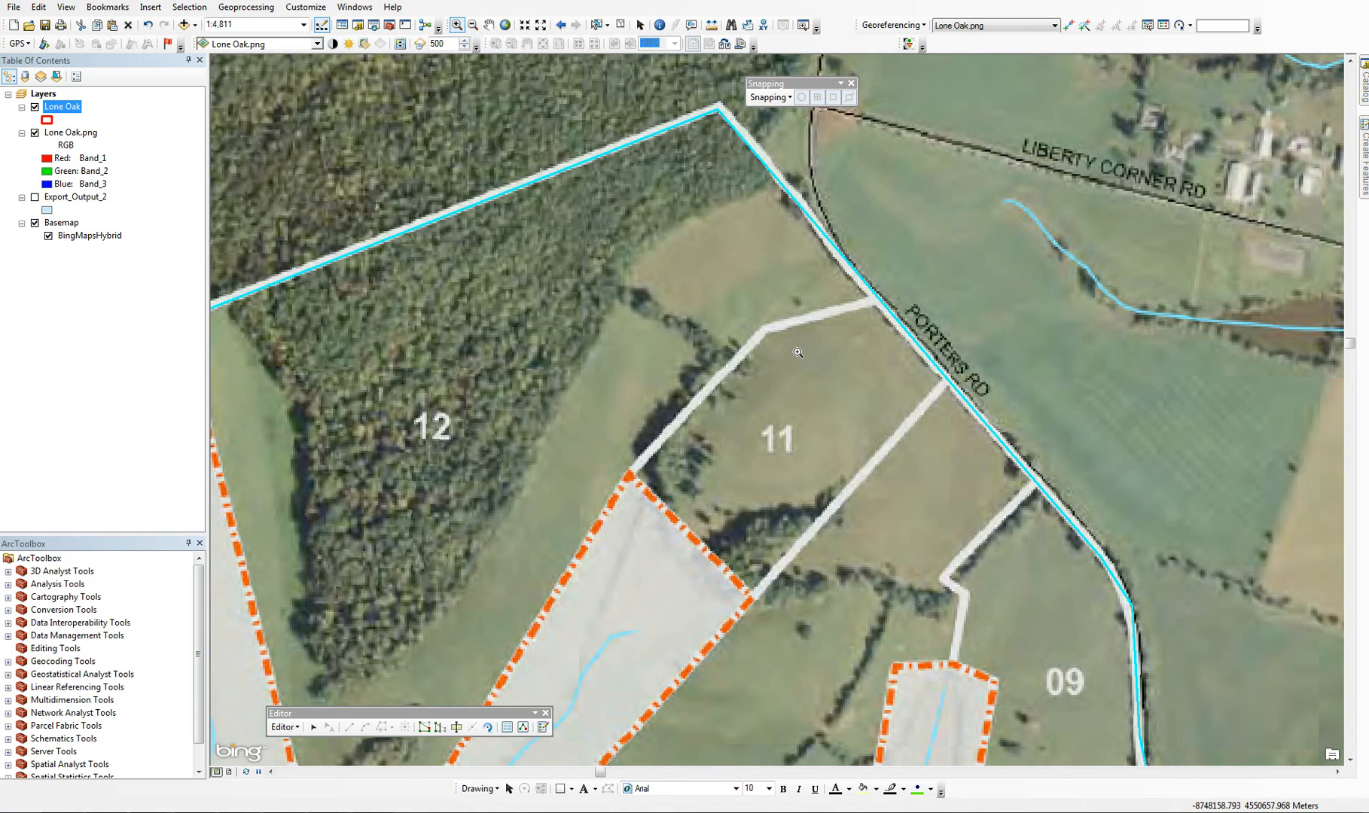
click(457, 728)
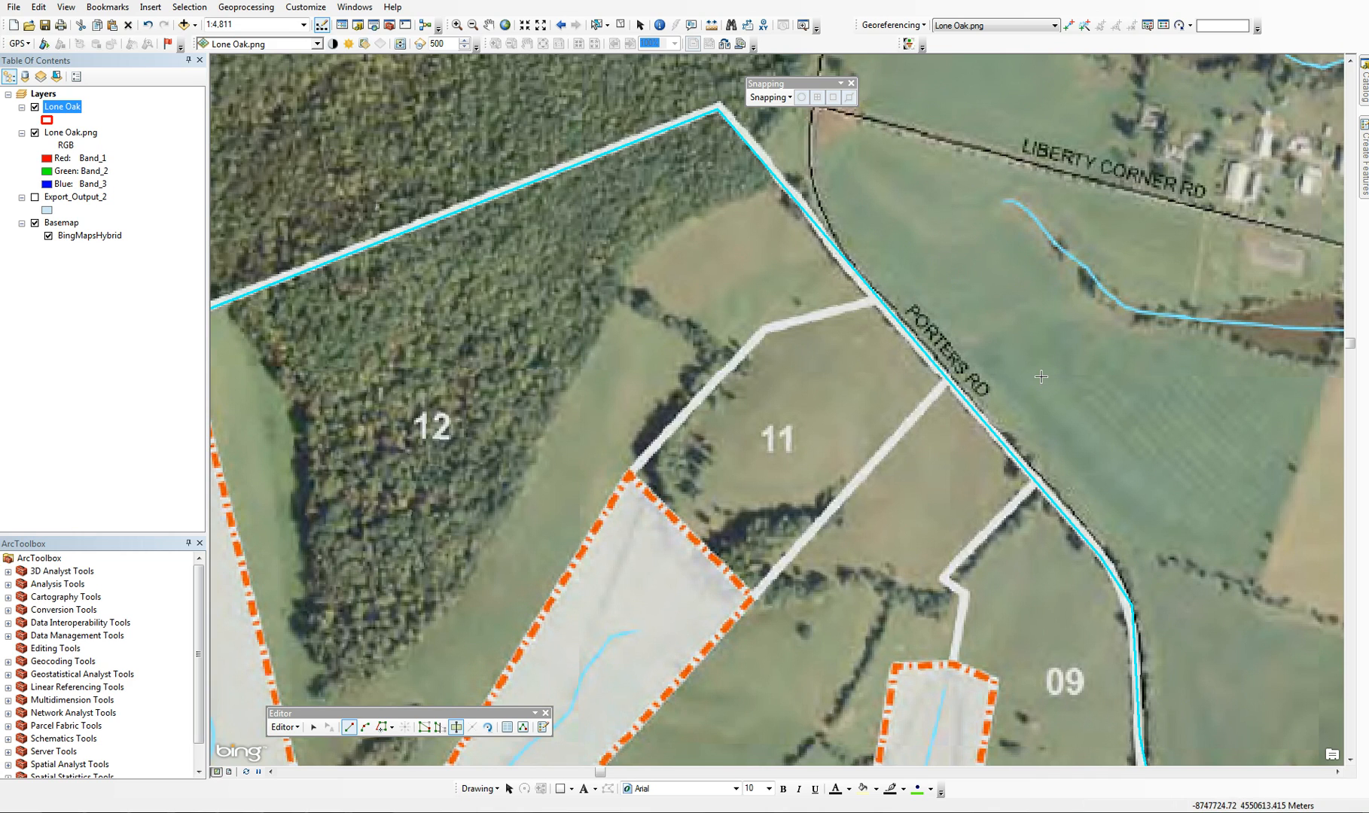
click(999, 265)
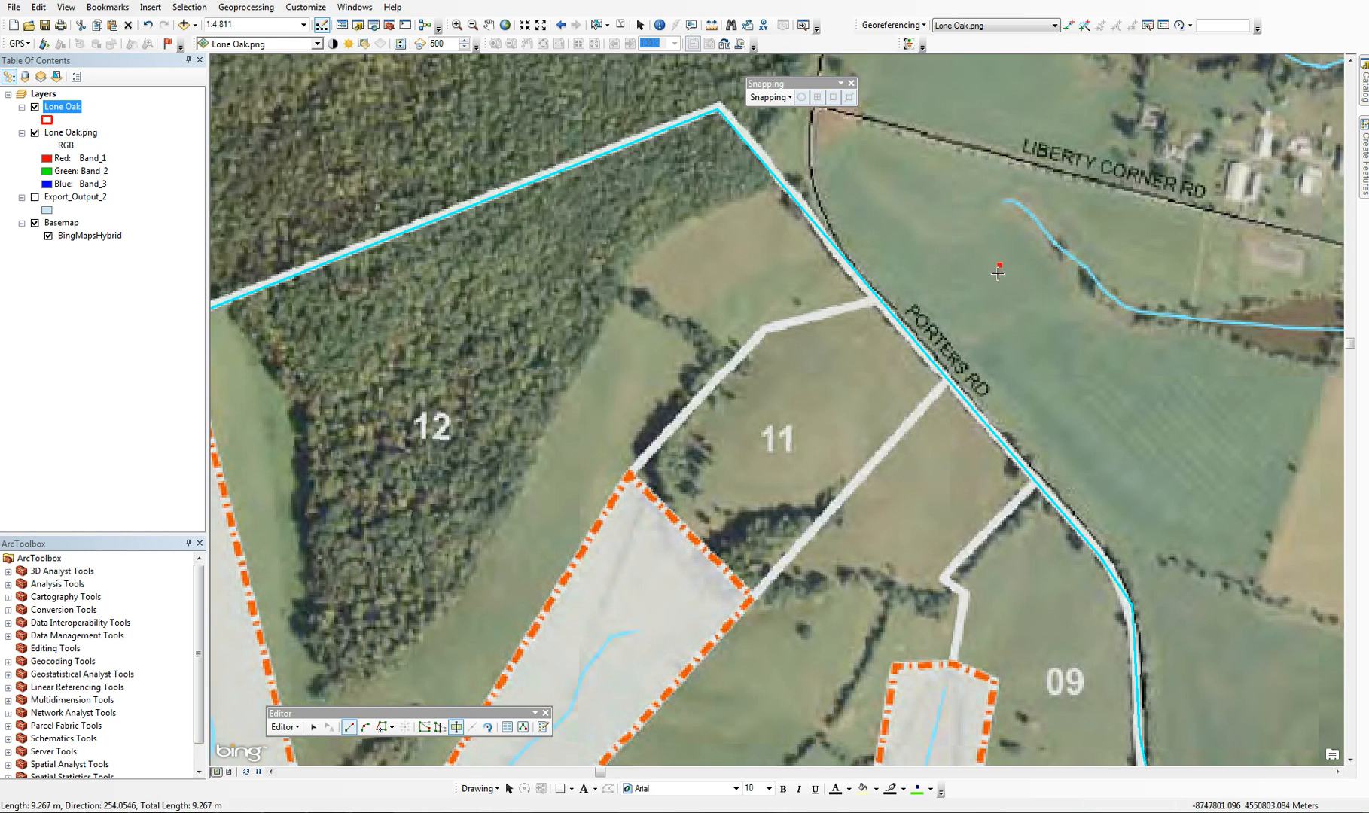
click(877, 298)
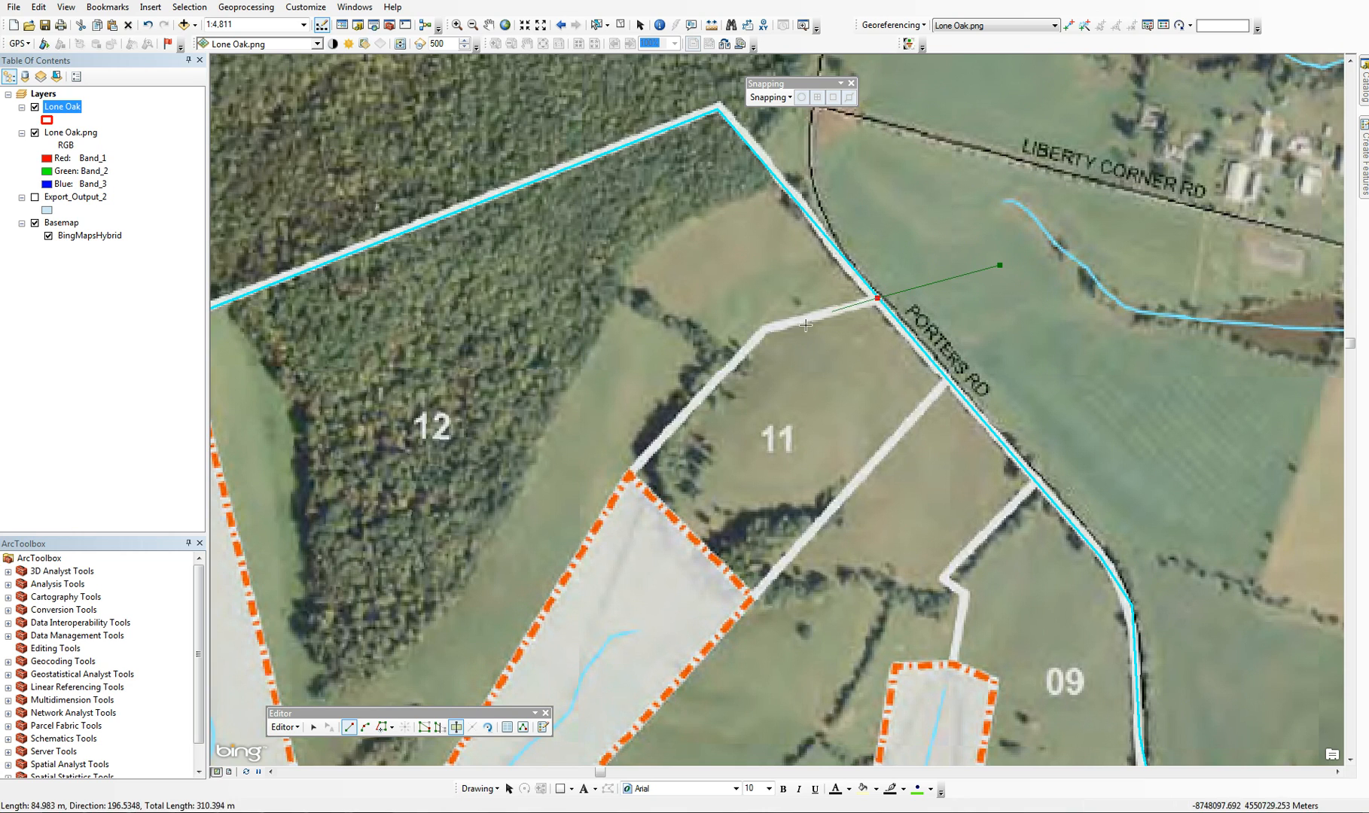
click(766, 328)
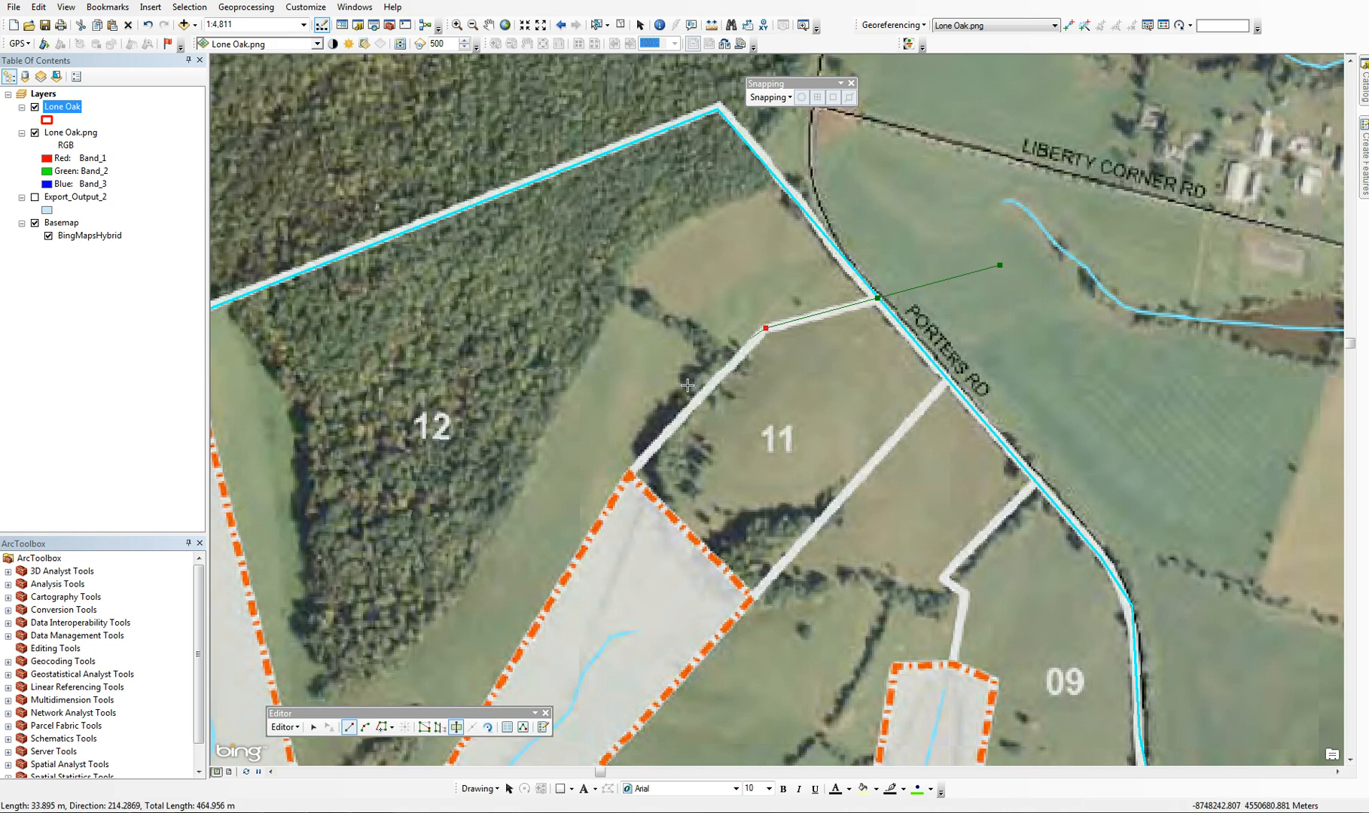
click(630, 472)
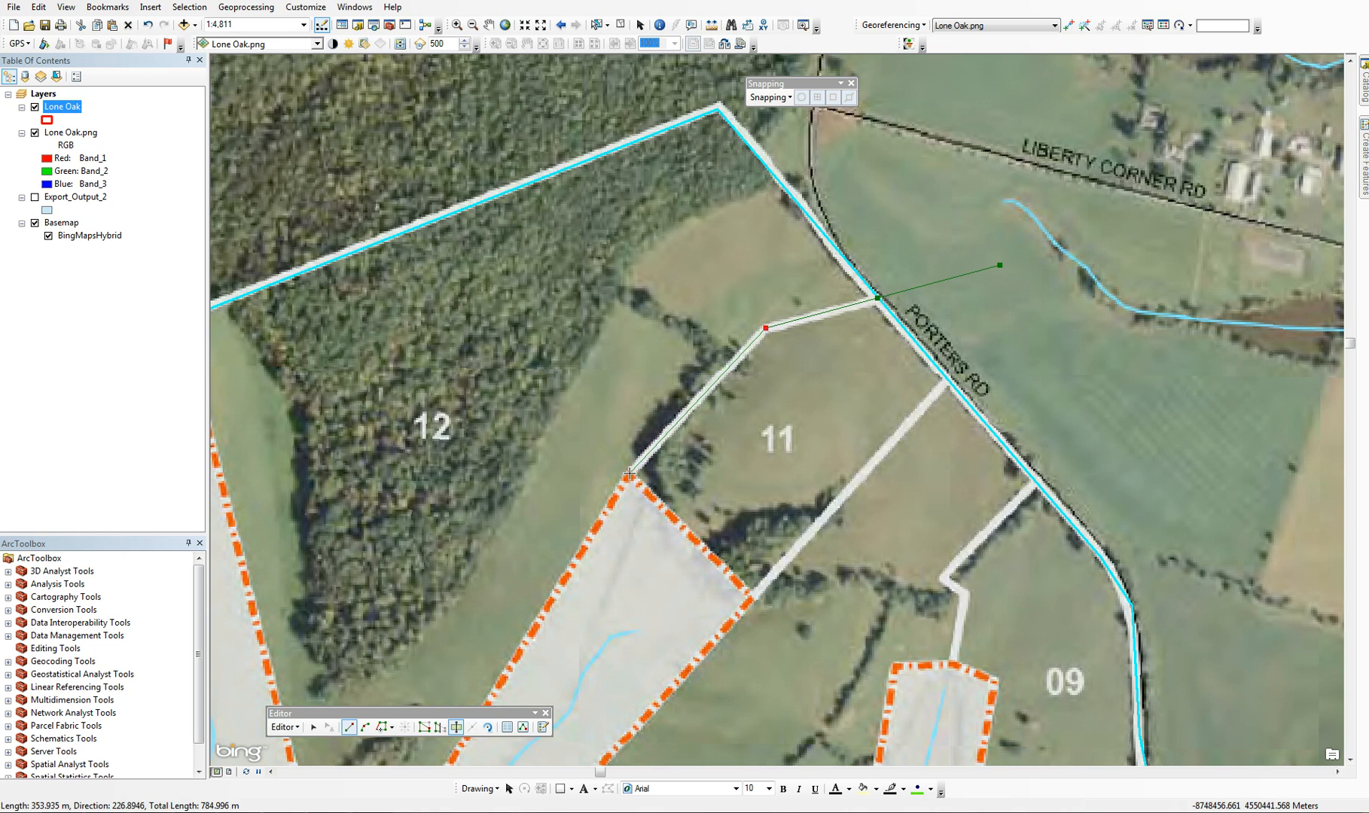
click(752, 598)
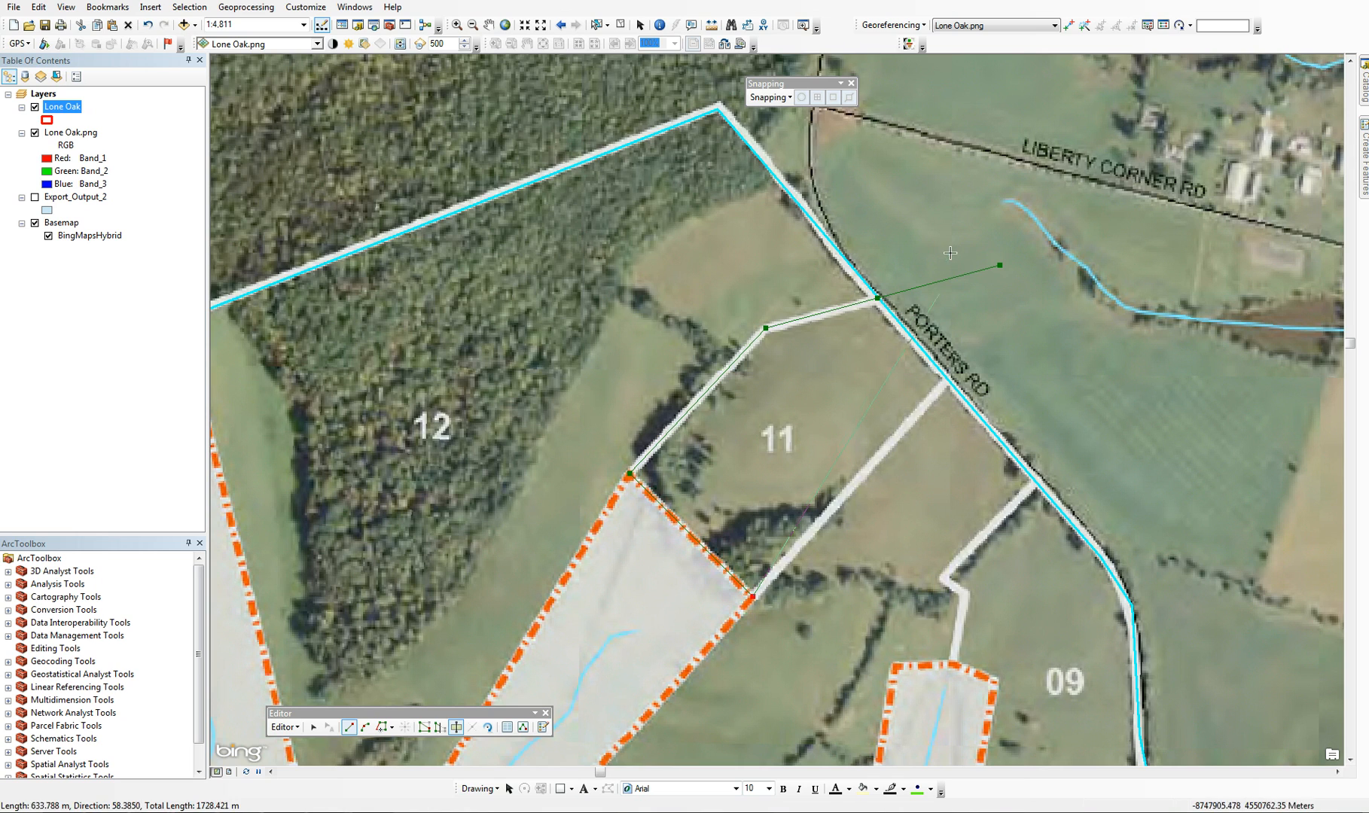
double_click(965, 359)
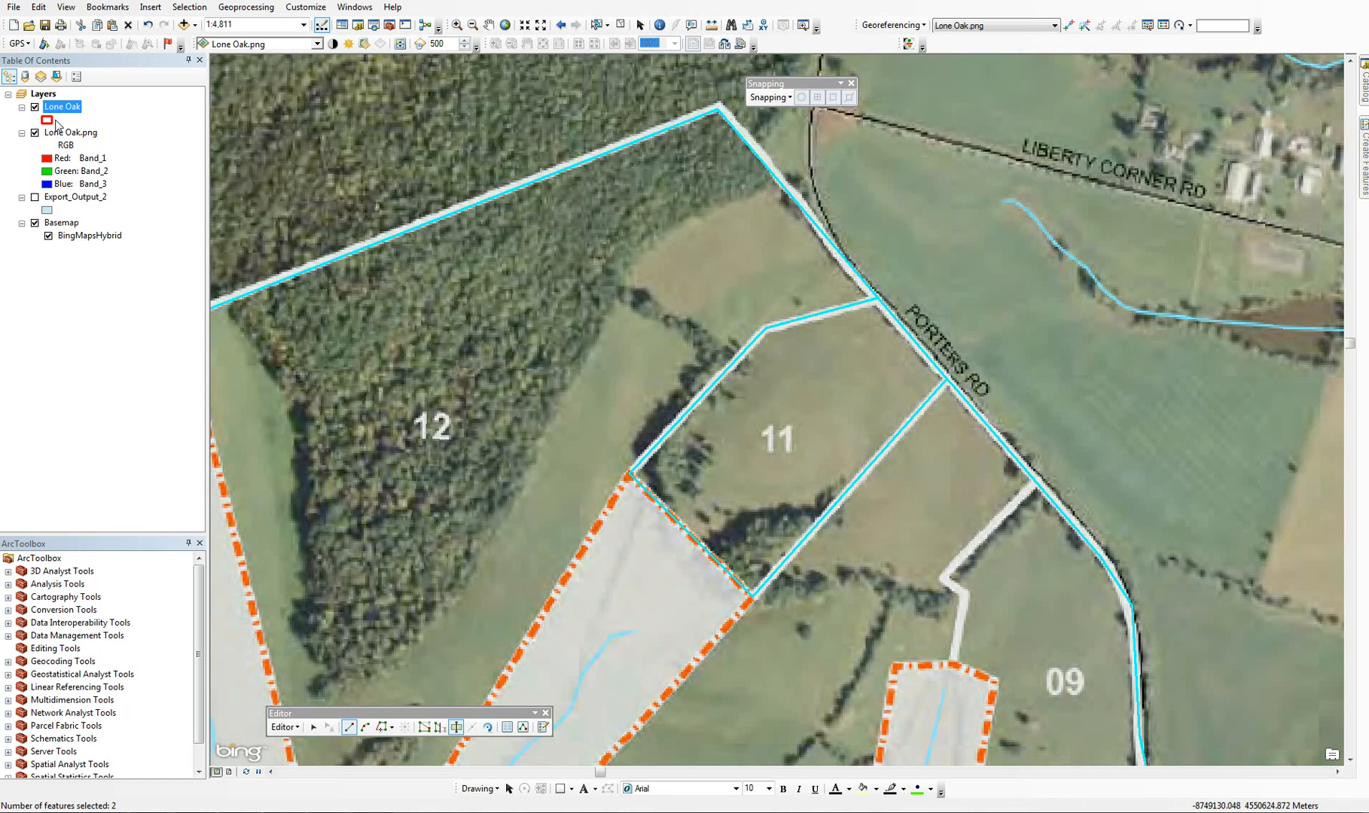
Open the Lone Oak attribute table, match its records to the map and select the record of the lot 11 polygon
right_click(61, 113)
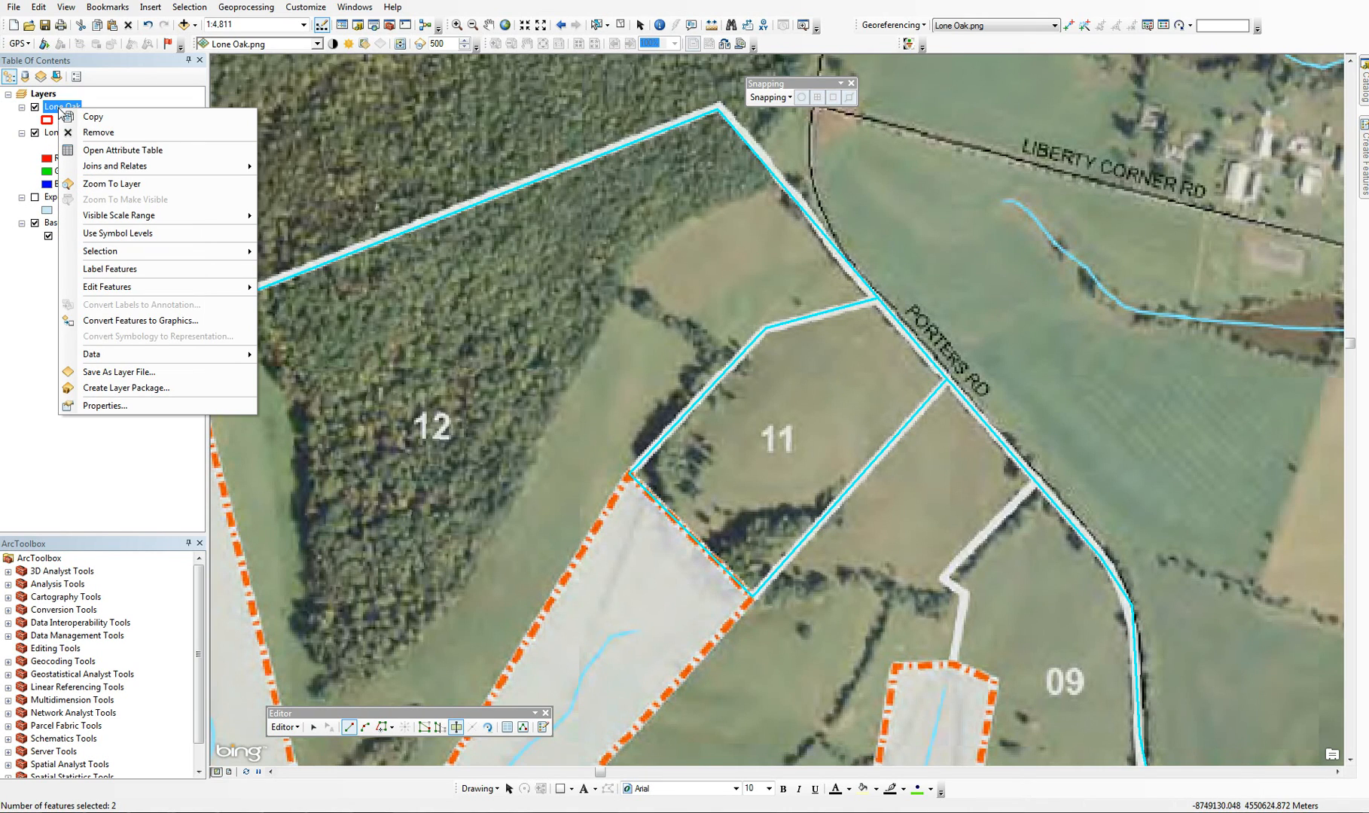
click(98, 150)
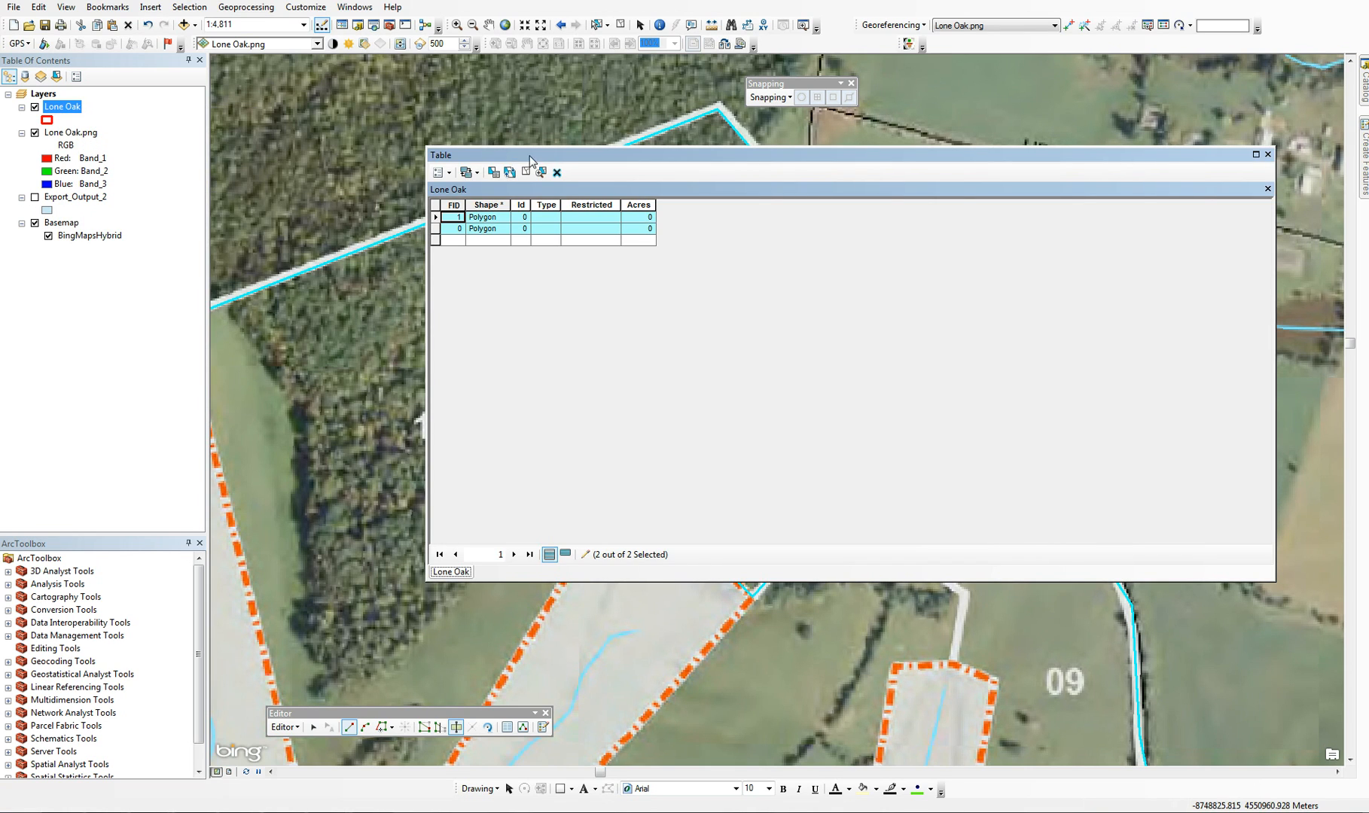
drag(903, 155, 1101, 97)
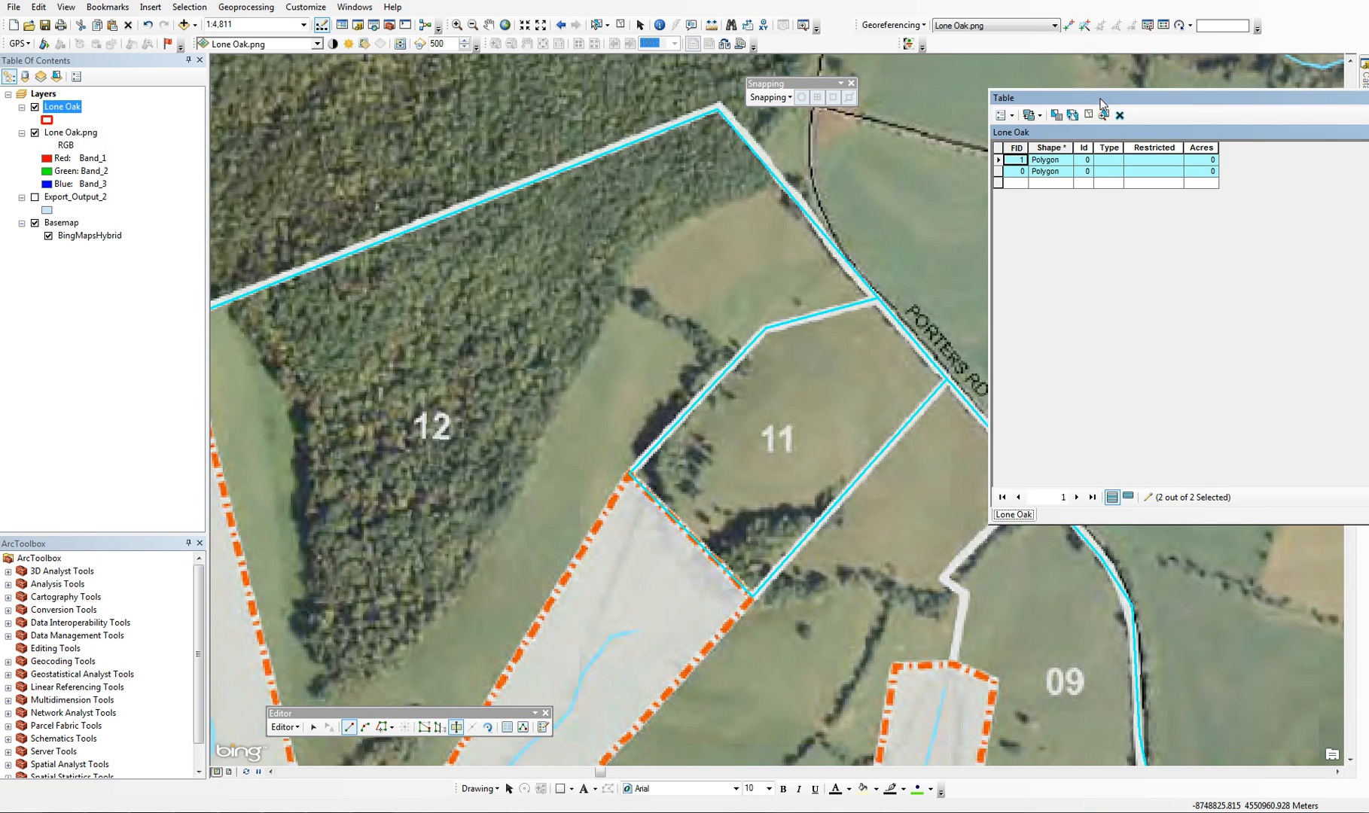
click(998, 161)
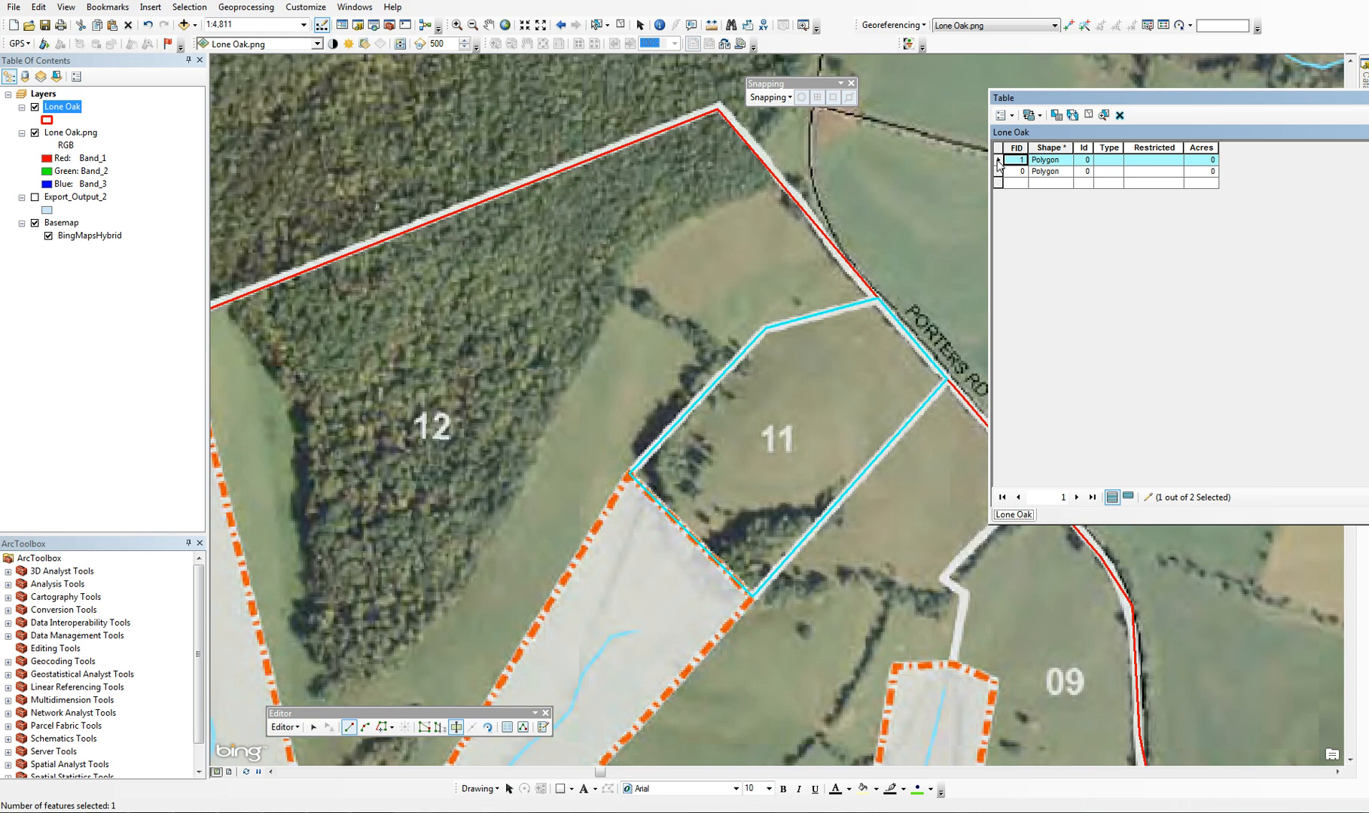
click(997, 169)
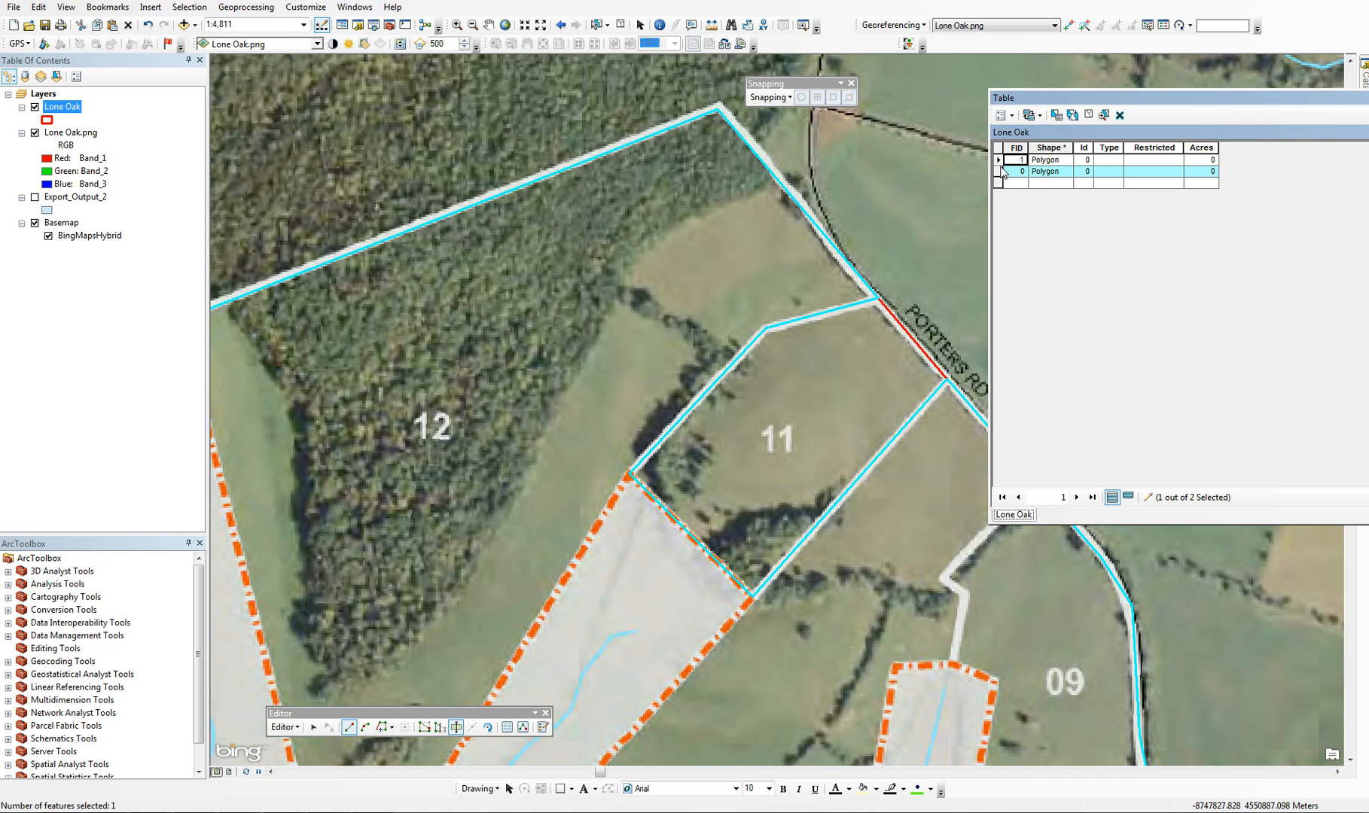
click(999, 161)
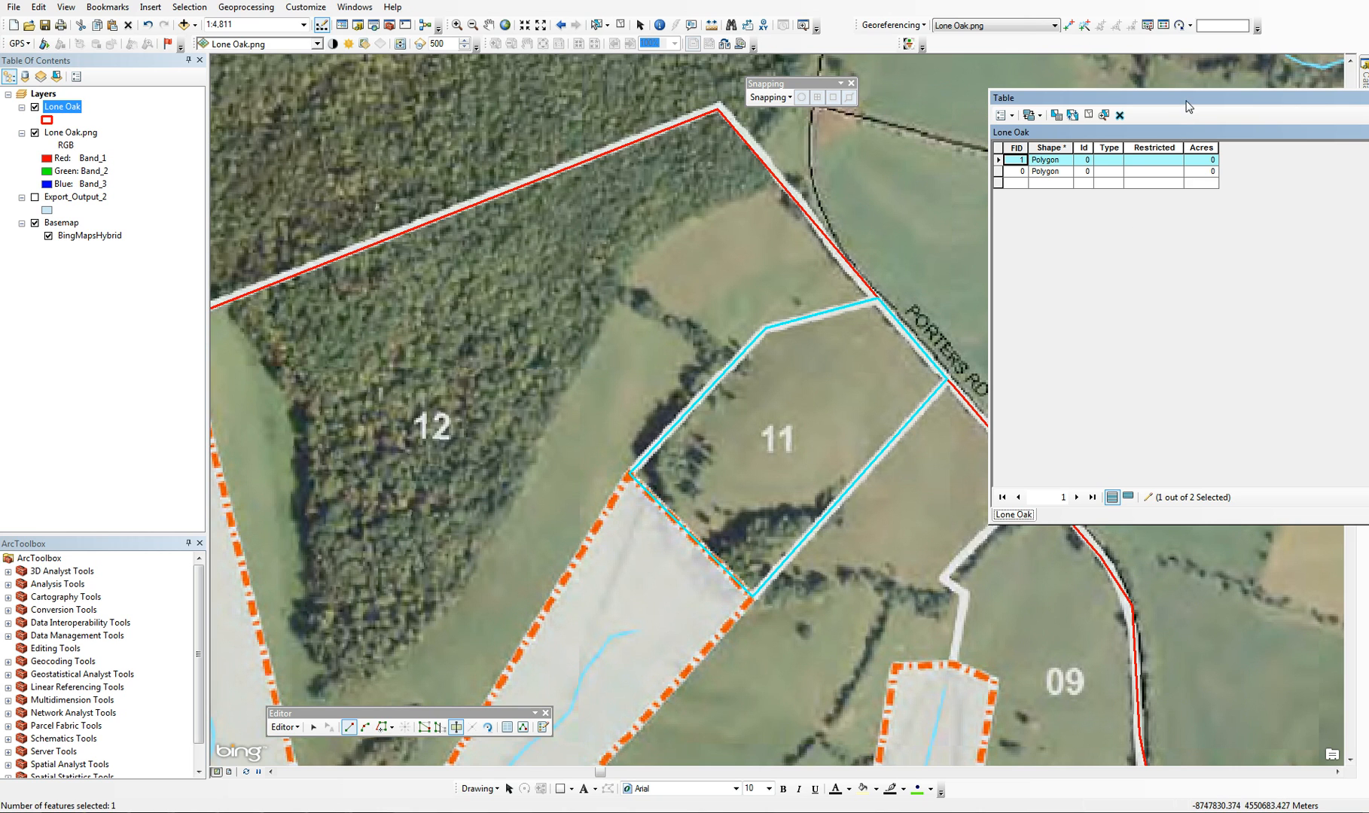
drag(1188, 106, 919, 176)
drag(1248, 170, 1056, 184)
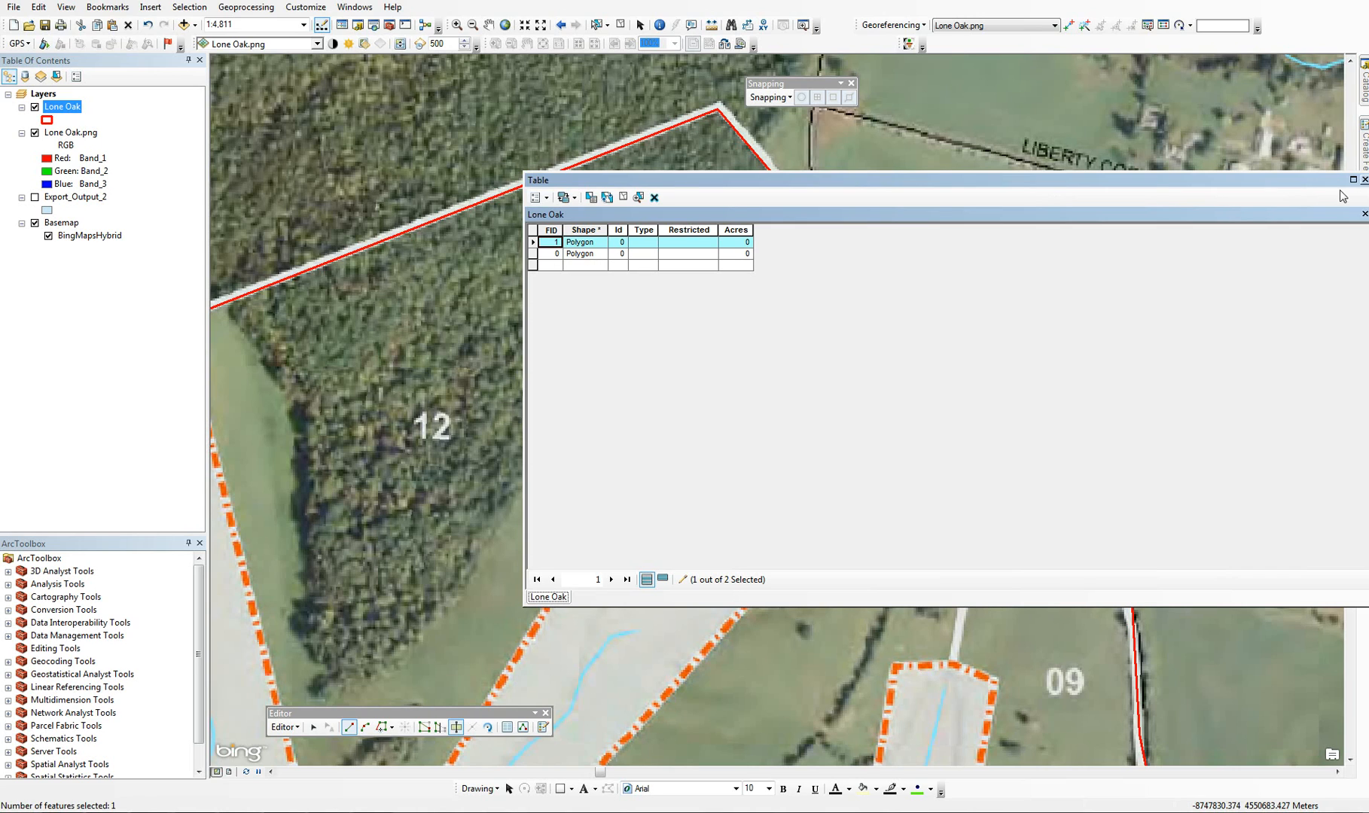
Close the attribute table and select the large remaining Lone Oak polygon that contains lot 12
click(1364, 180)
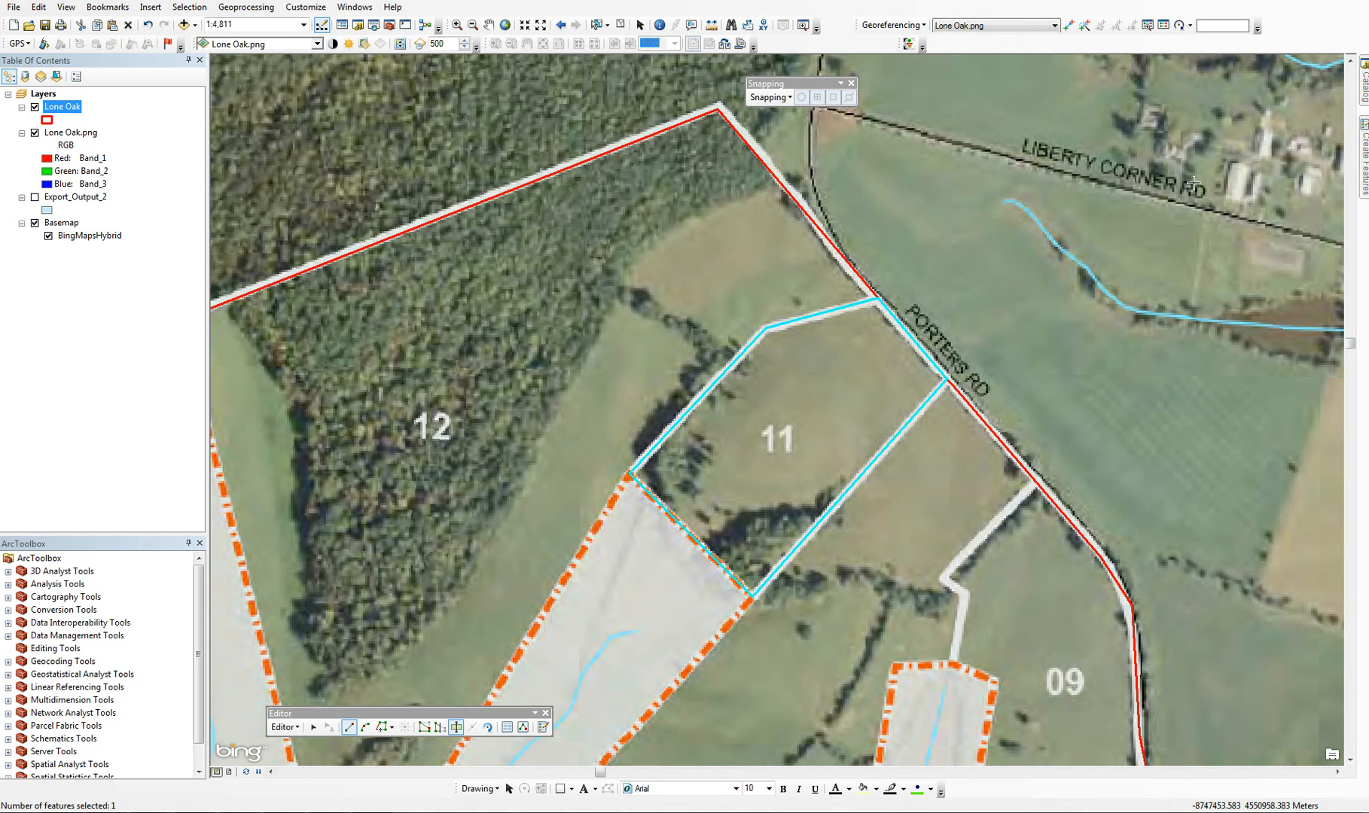
click(489, 24)
drag(495, 209, 840, 228)
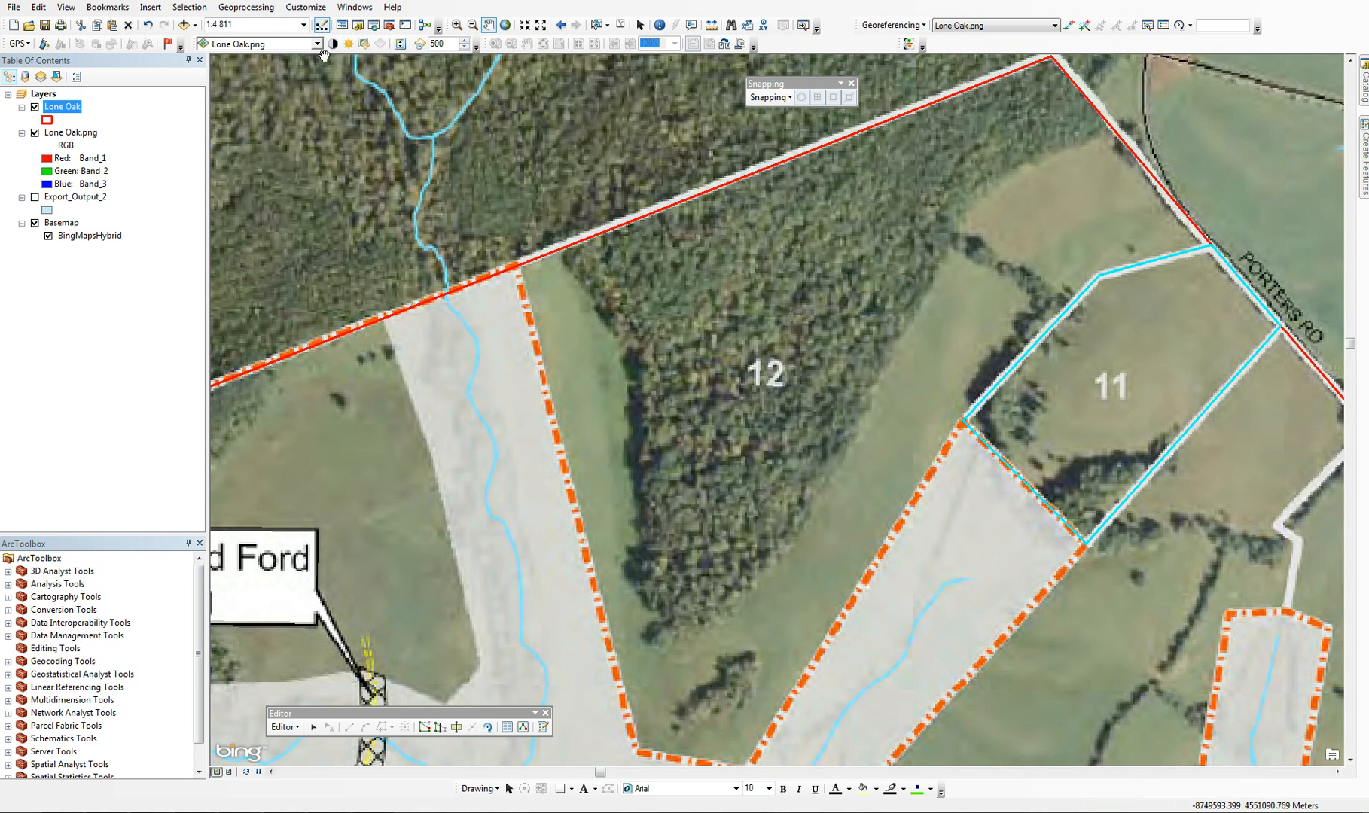
click(540, 25)
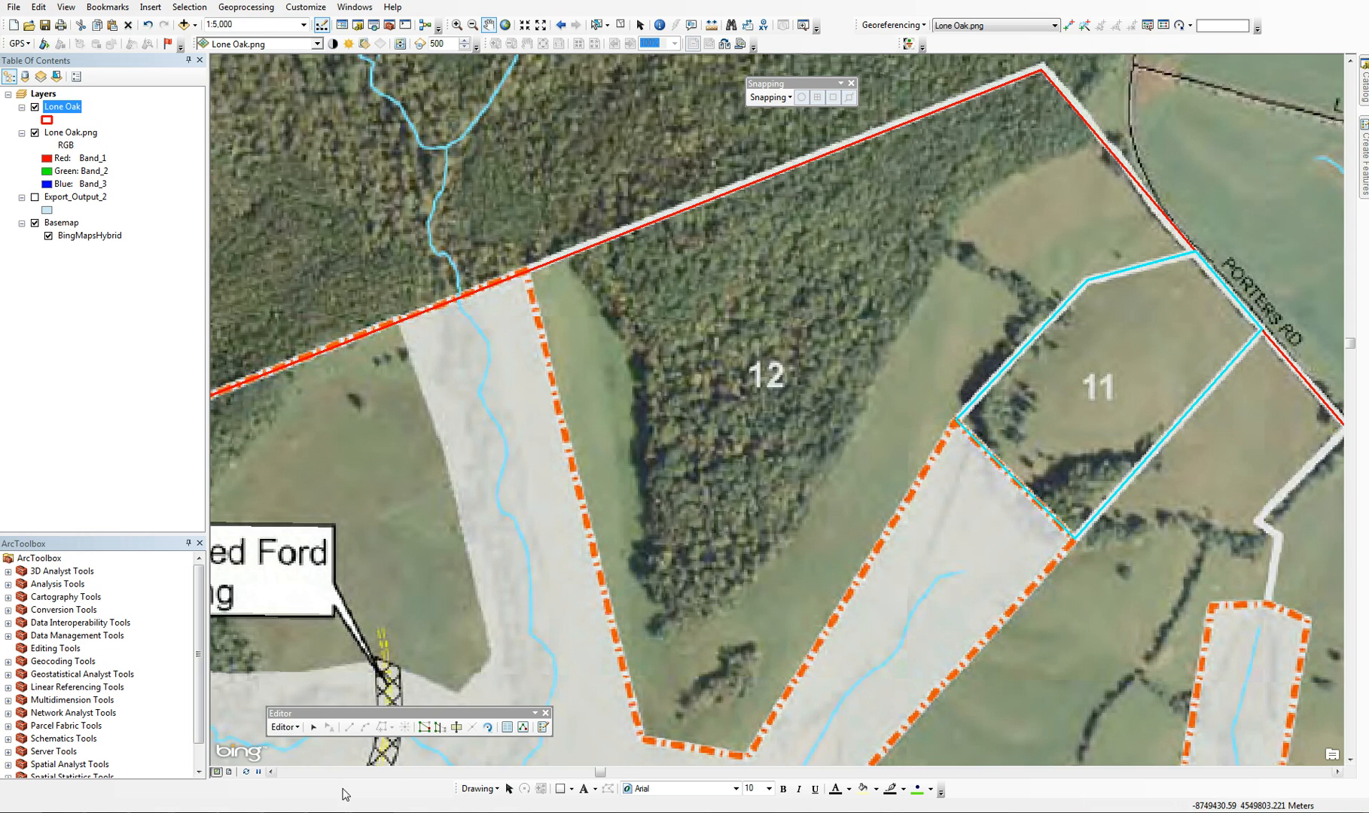
click(313, 727)
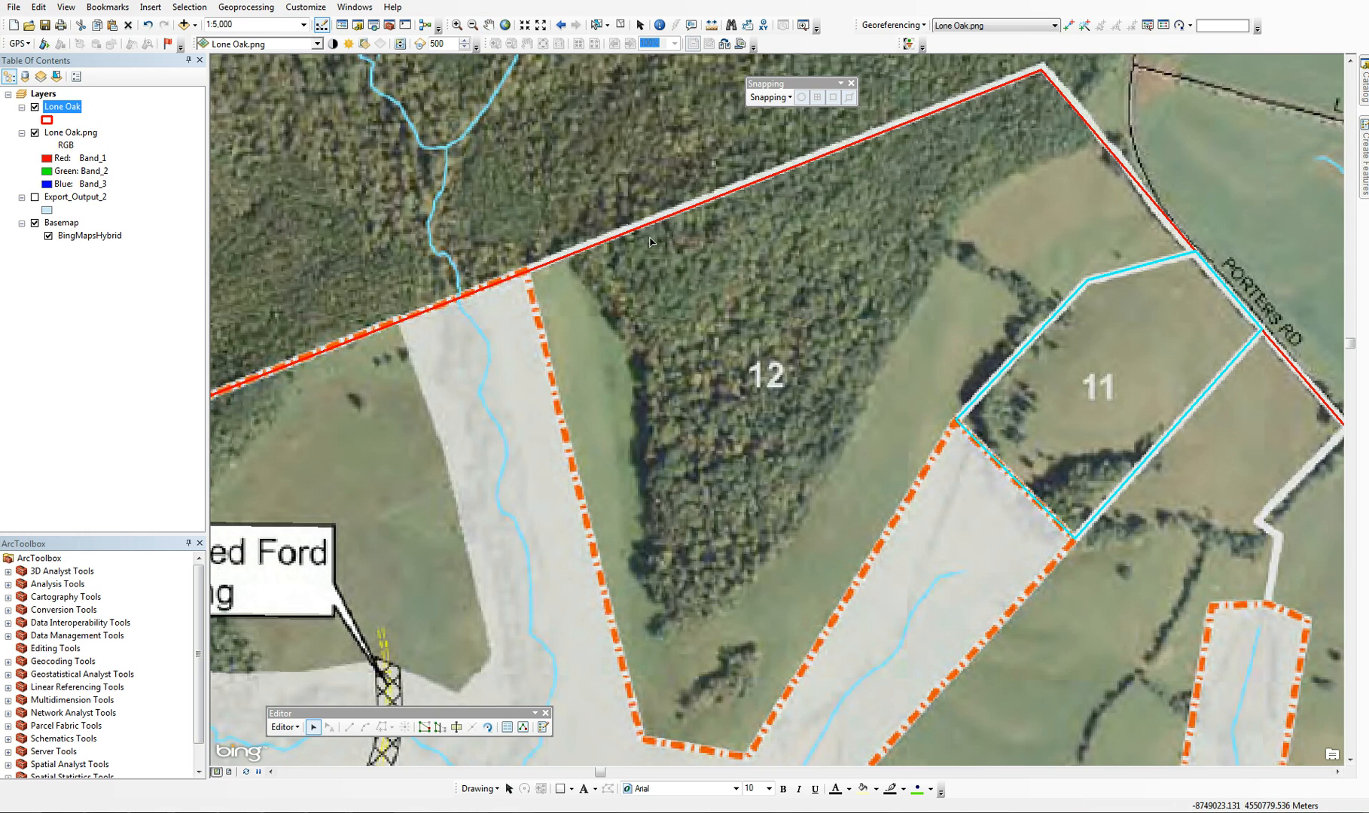
click(642, 260)
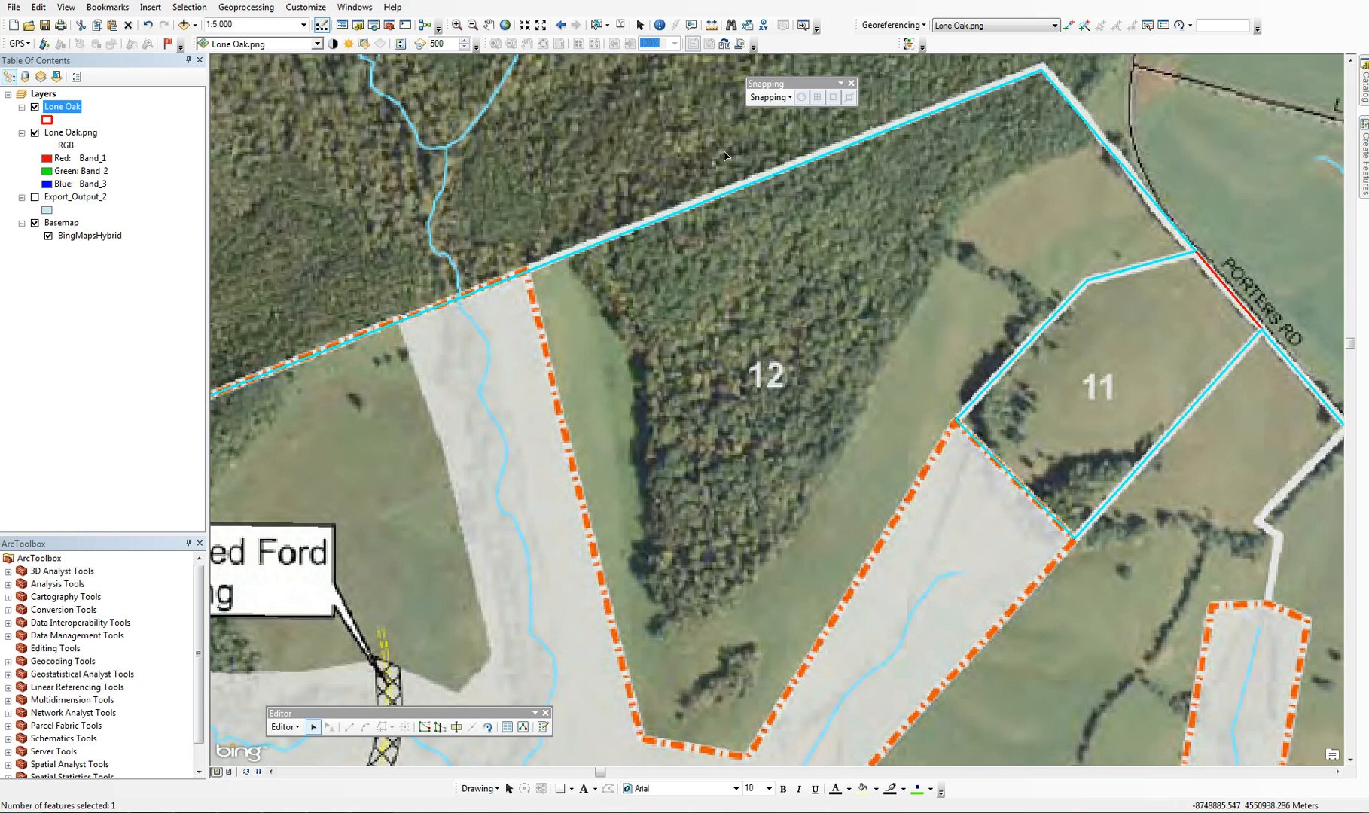
Turn on snapping and cut lot 12 out of the selected polygon along its lot lines, from inside lot 11 to the northern boundary
click(769, 98)
click(781, 116)
click(454, 726)
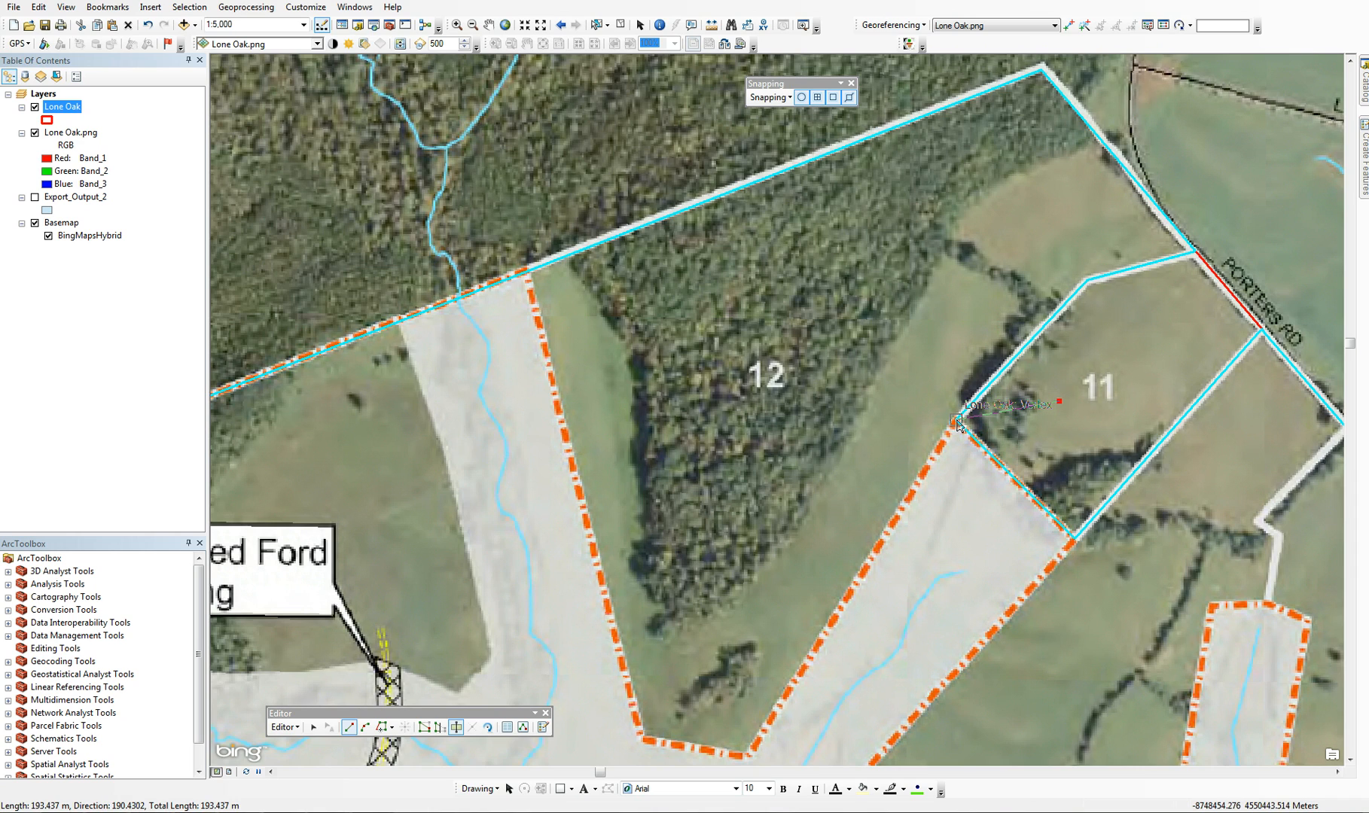
click(956, 421)
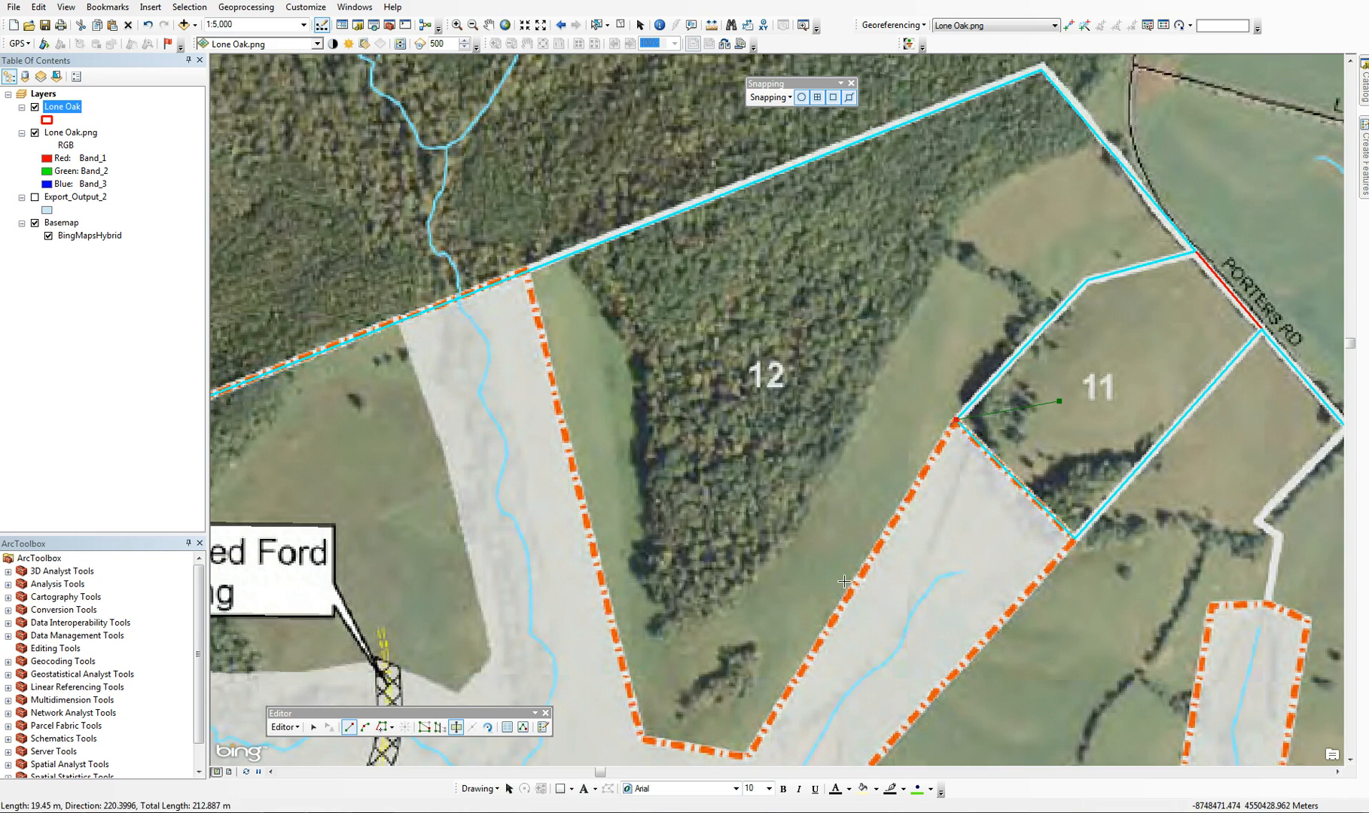
click(747, 756)
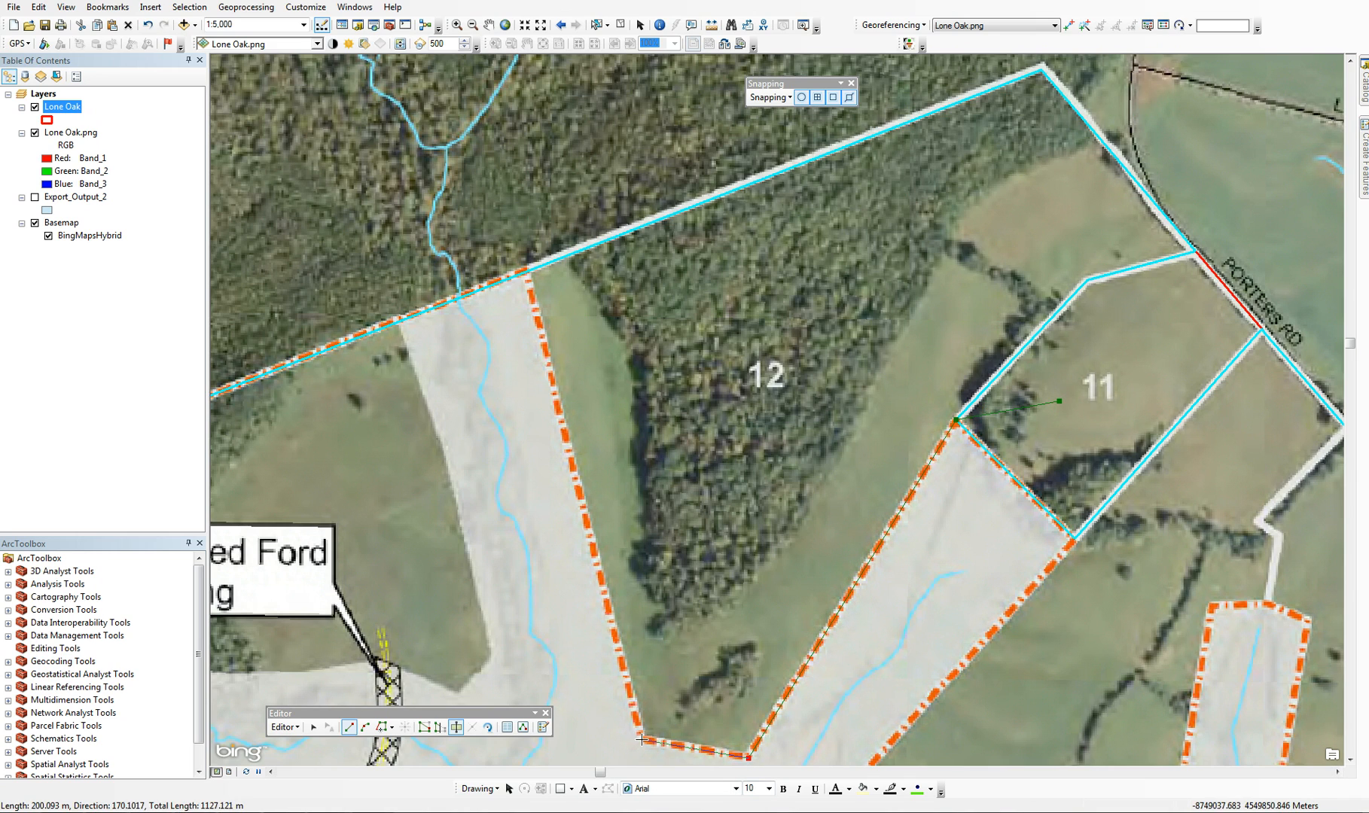
click(642, 739)
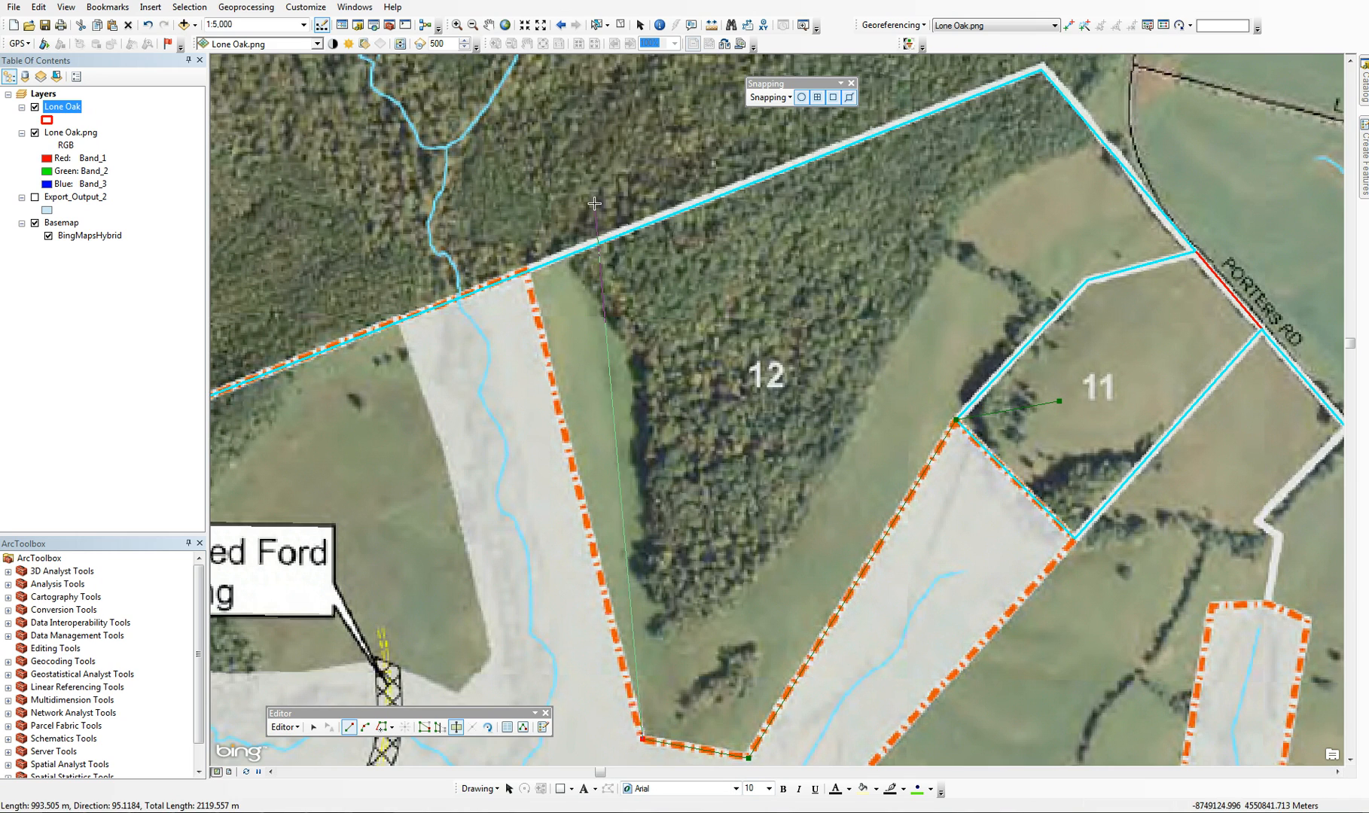
click(527, 273)
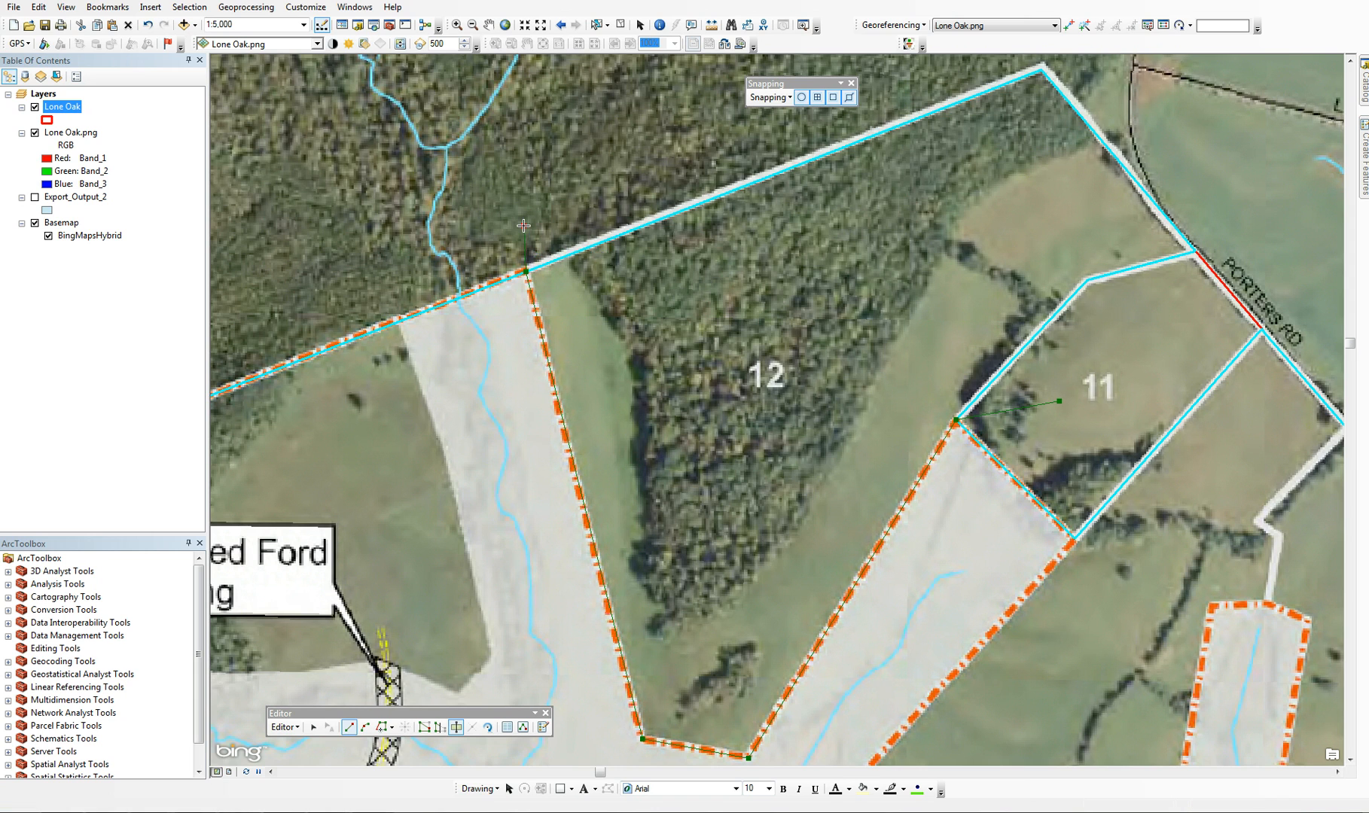
key(F2)
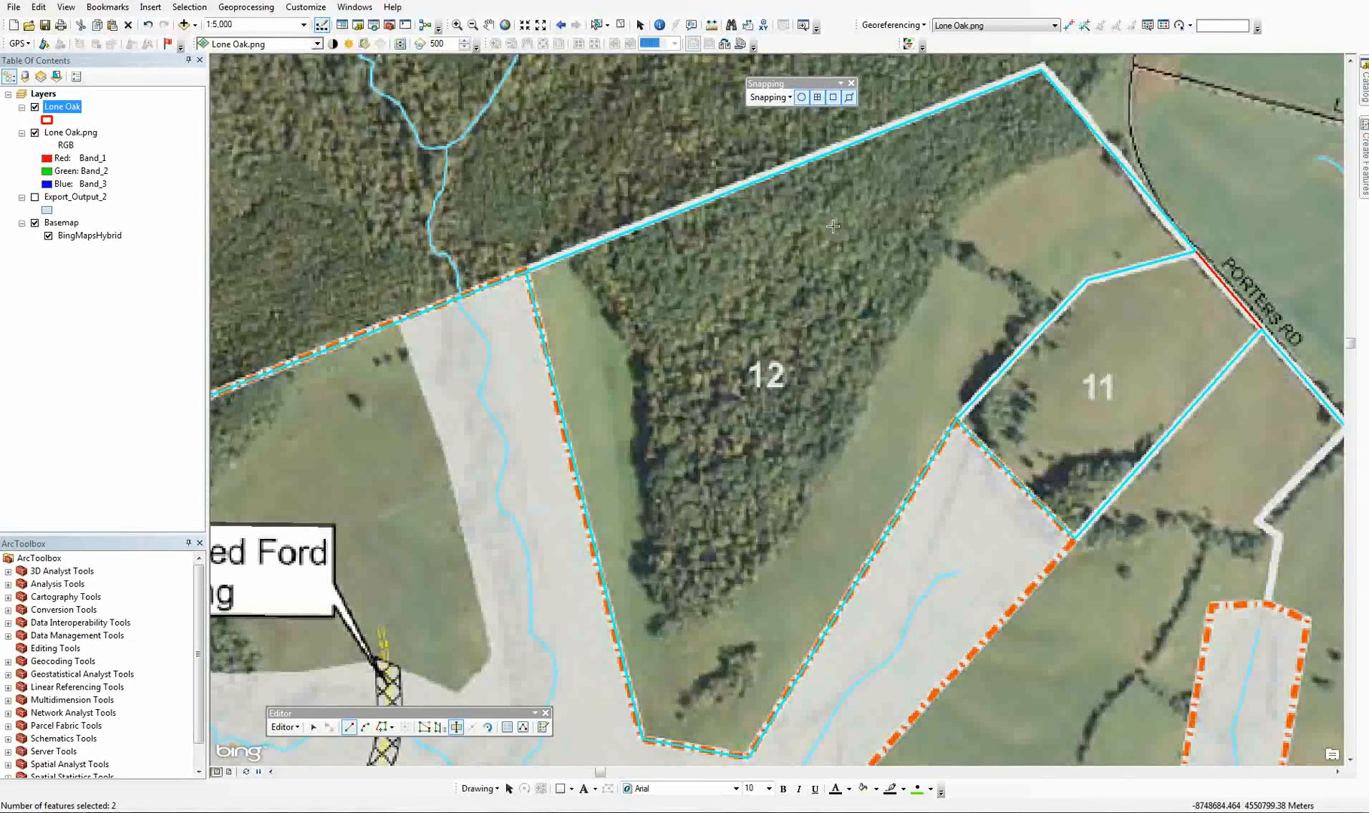
Bring the whole Lone Oak property into view, save the edits and end the editing session
scroll(606, 209, up, 5)
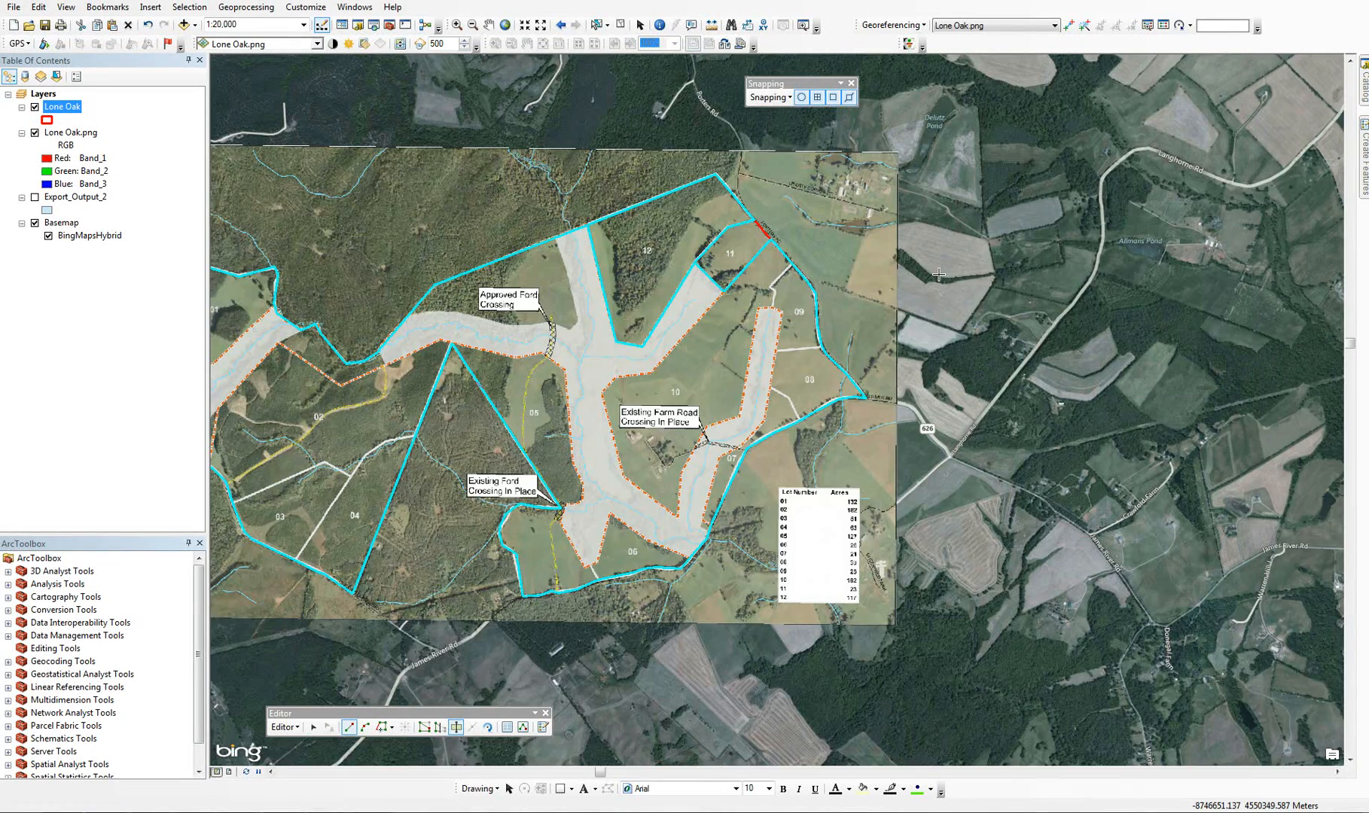
click(502, 178)
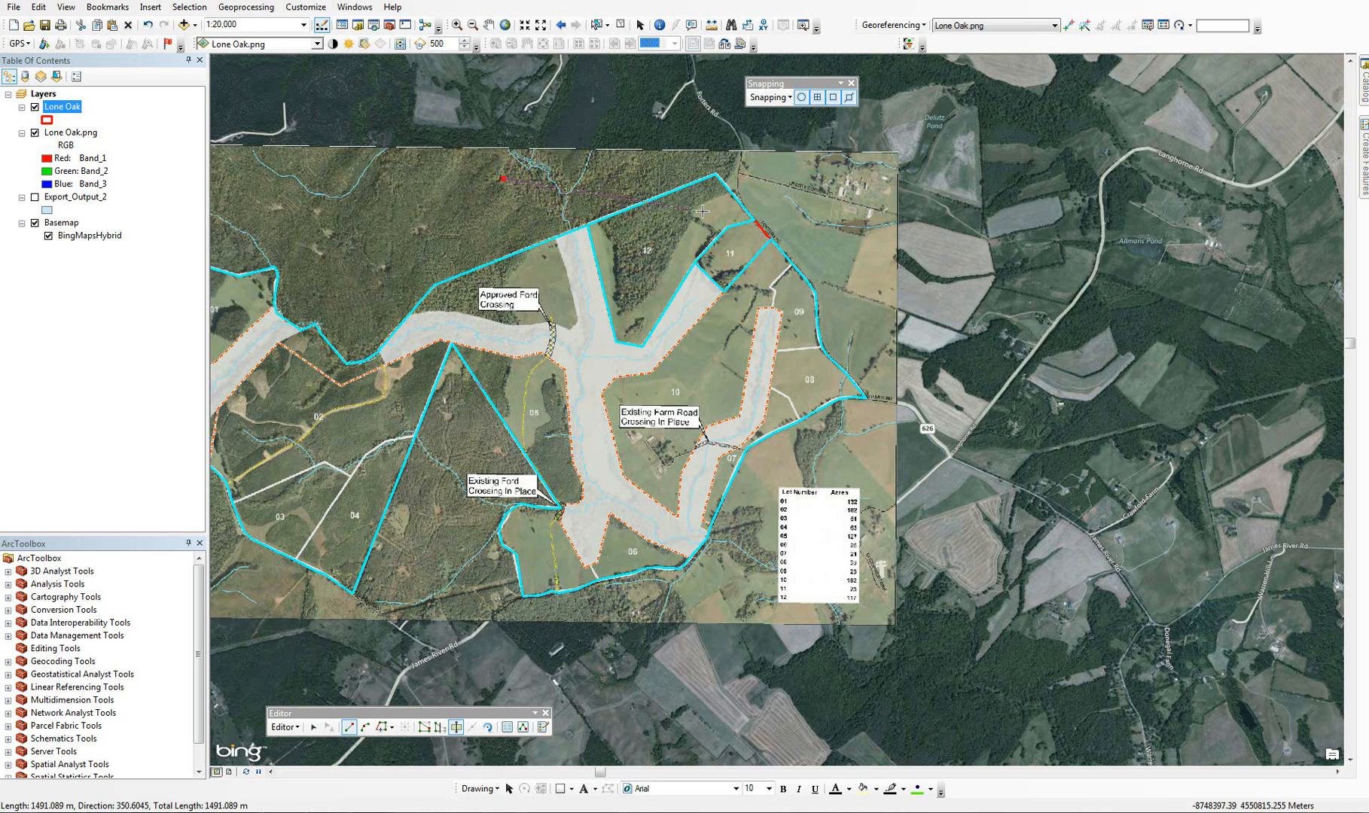
click(488, 25)
drag(628, 195, 775, 219)
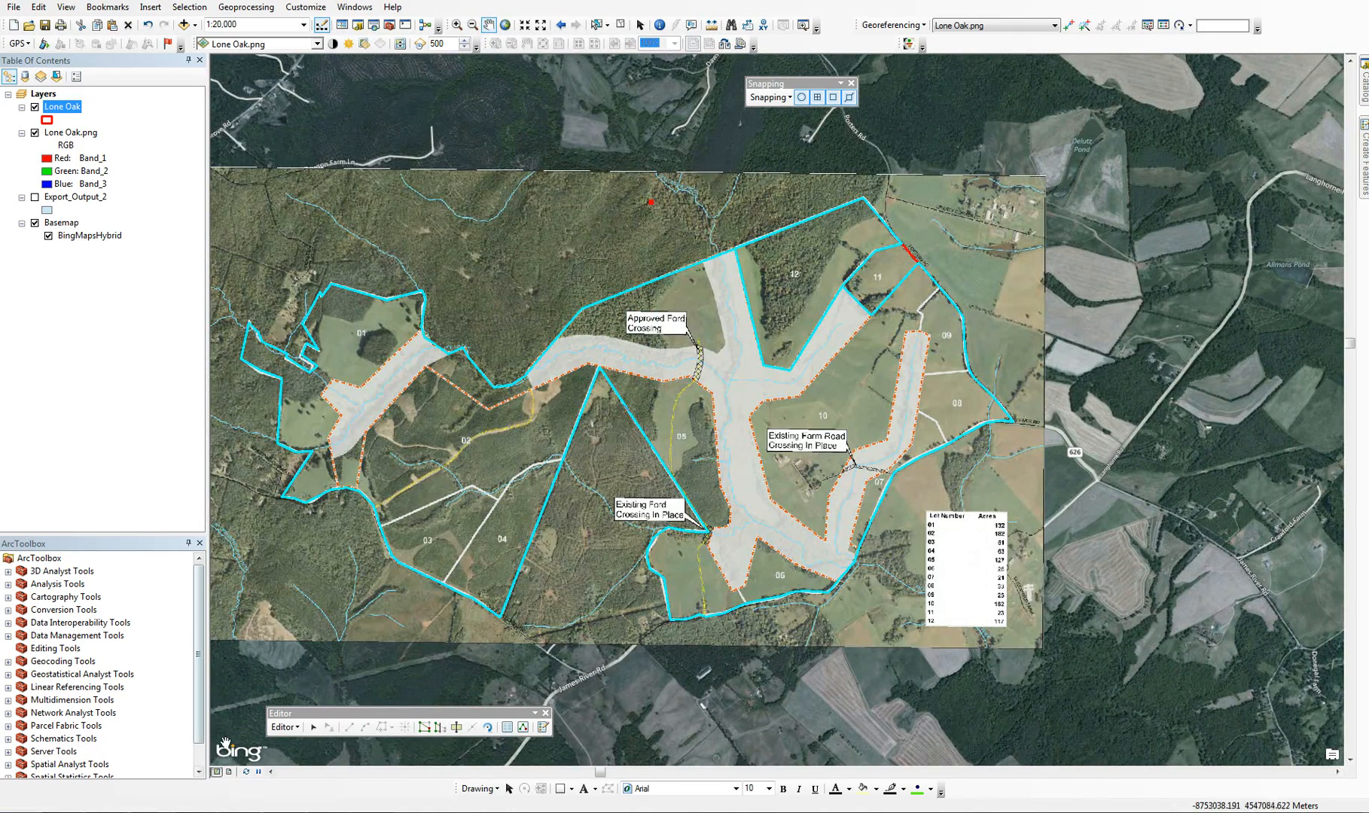
click(290, 727)
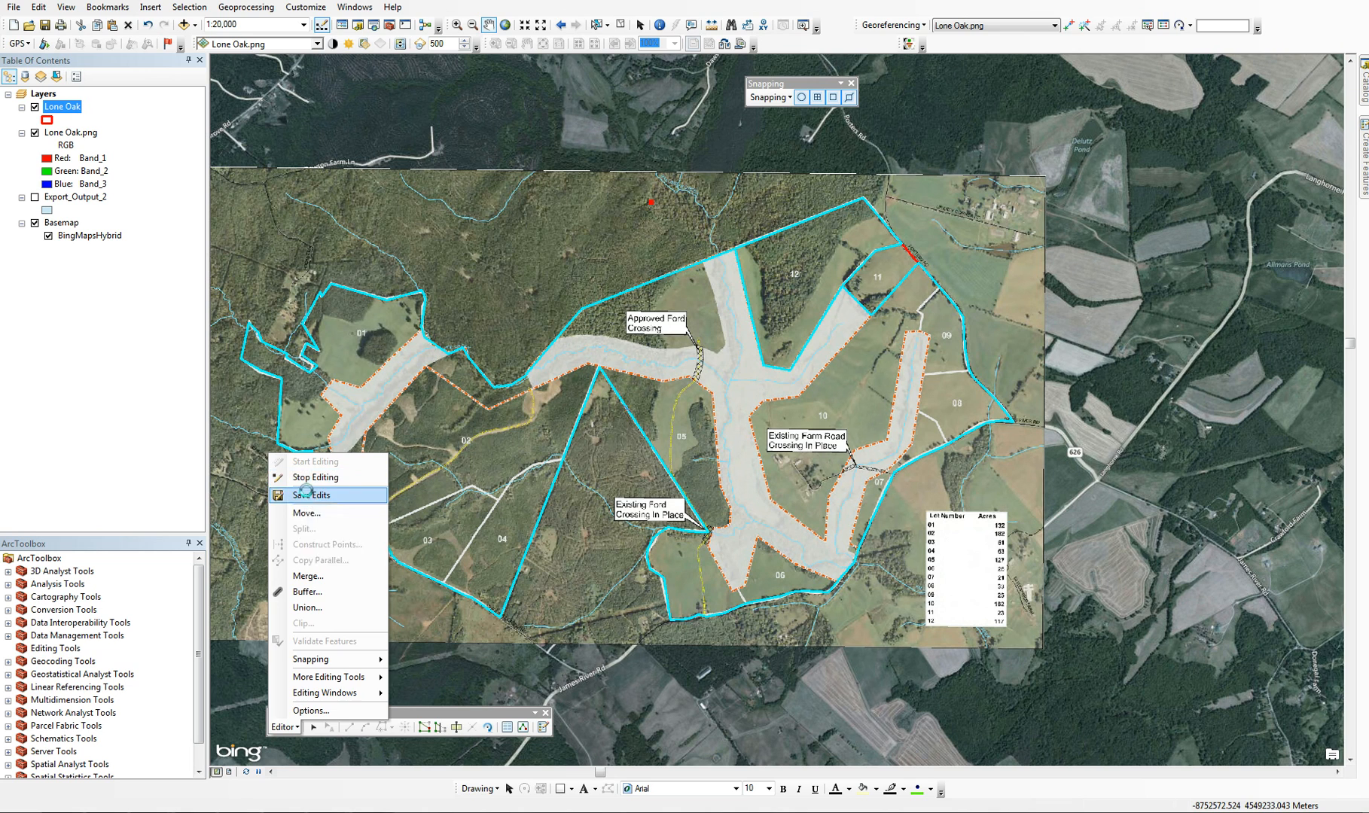
click(316, 494)
click(284, 727)
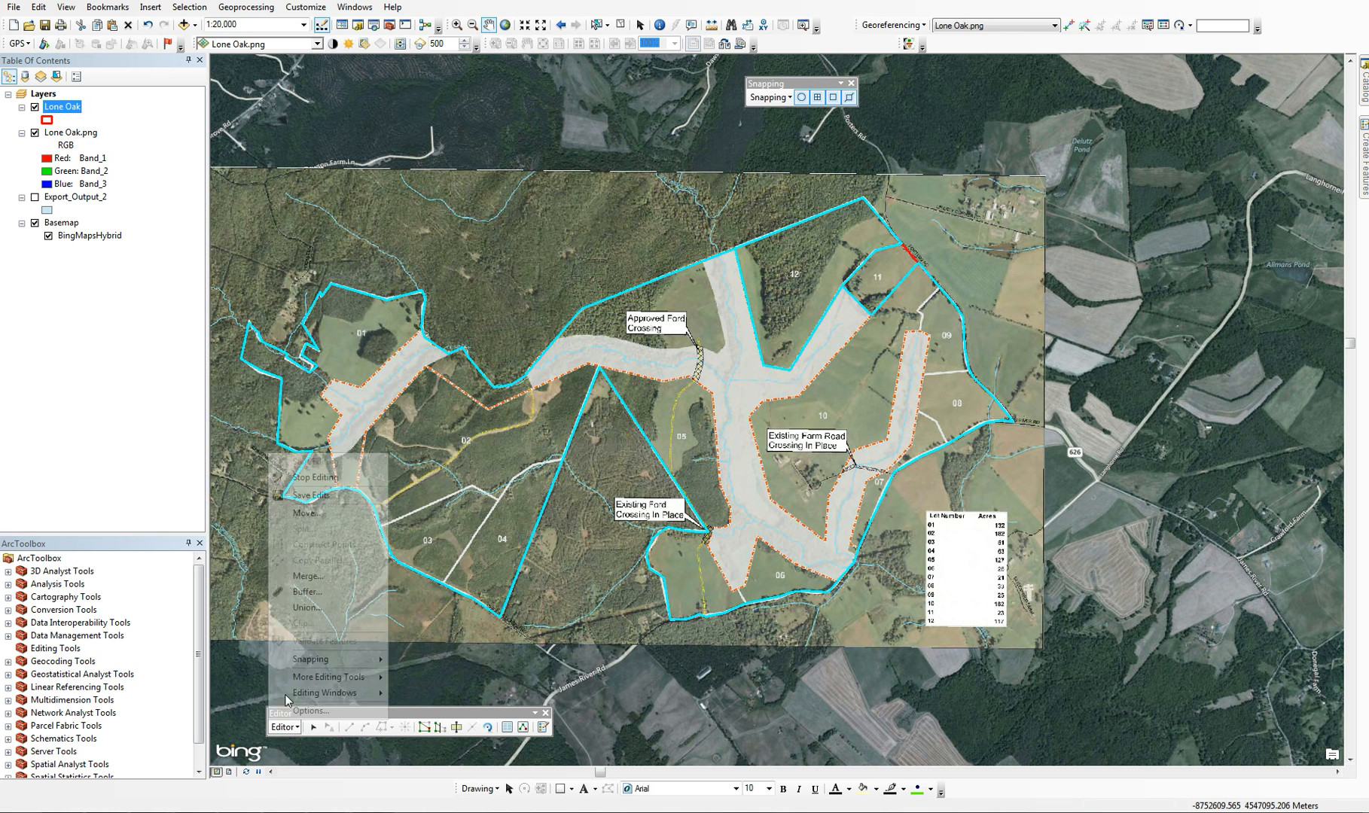
click(303, 482)
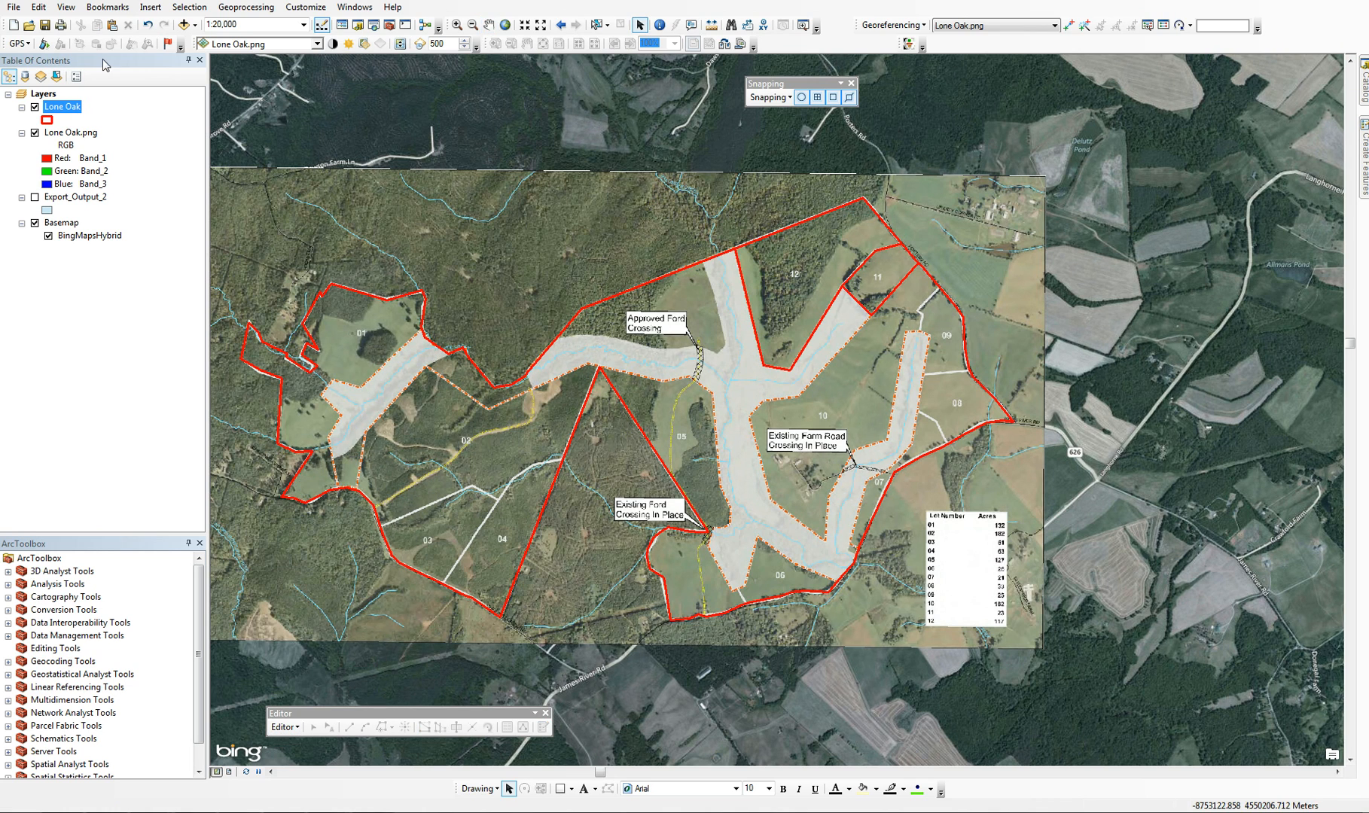
Open the Lone Oak attribute table, check its Id, Type and Acres fields and move it clear of the lots
right_click(78, 107)
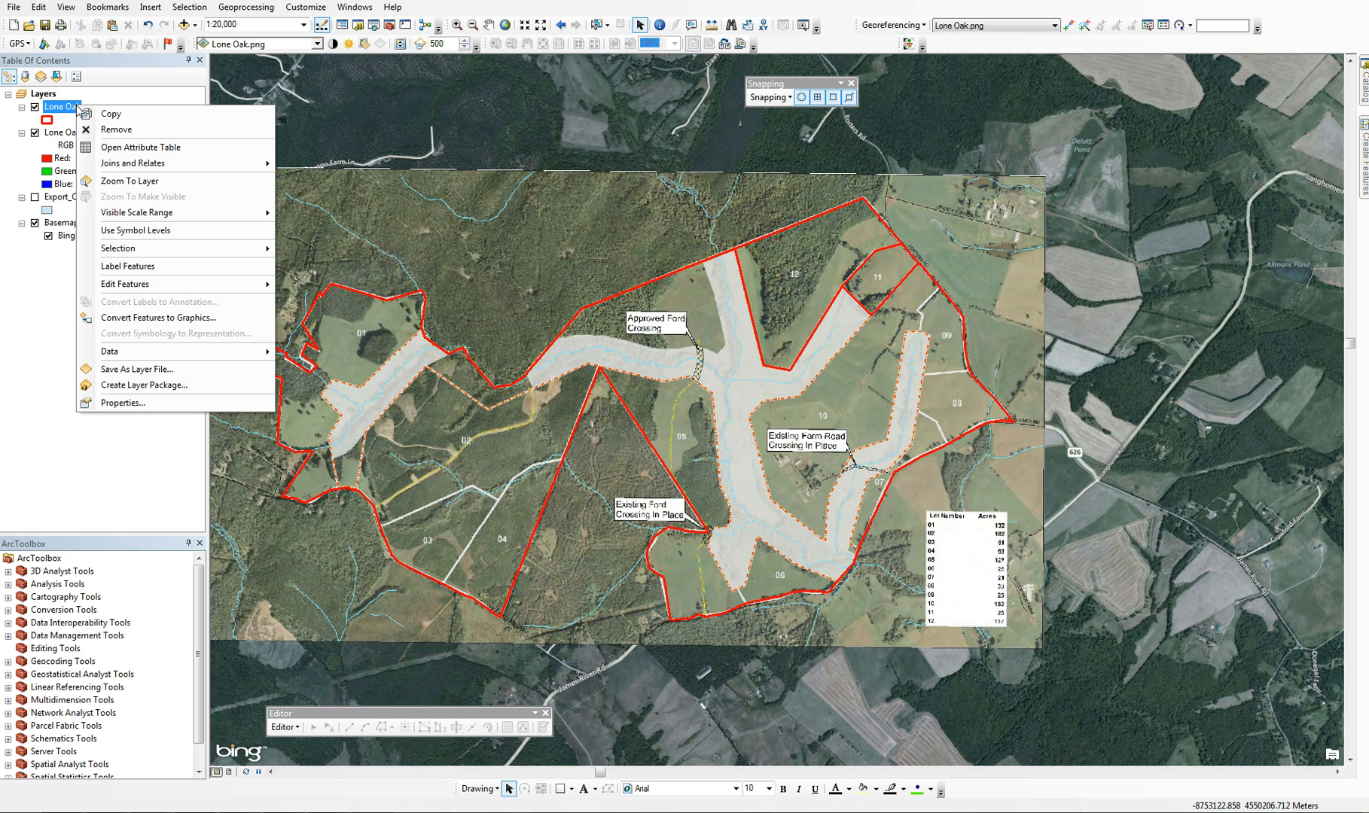
click(121, 149)
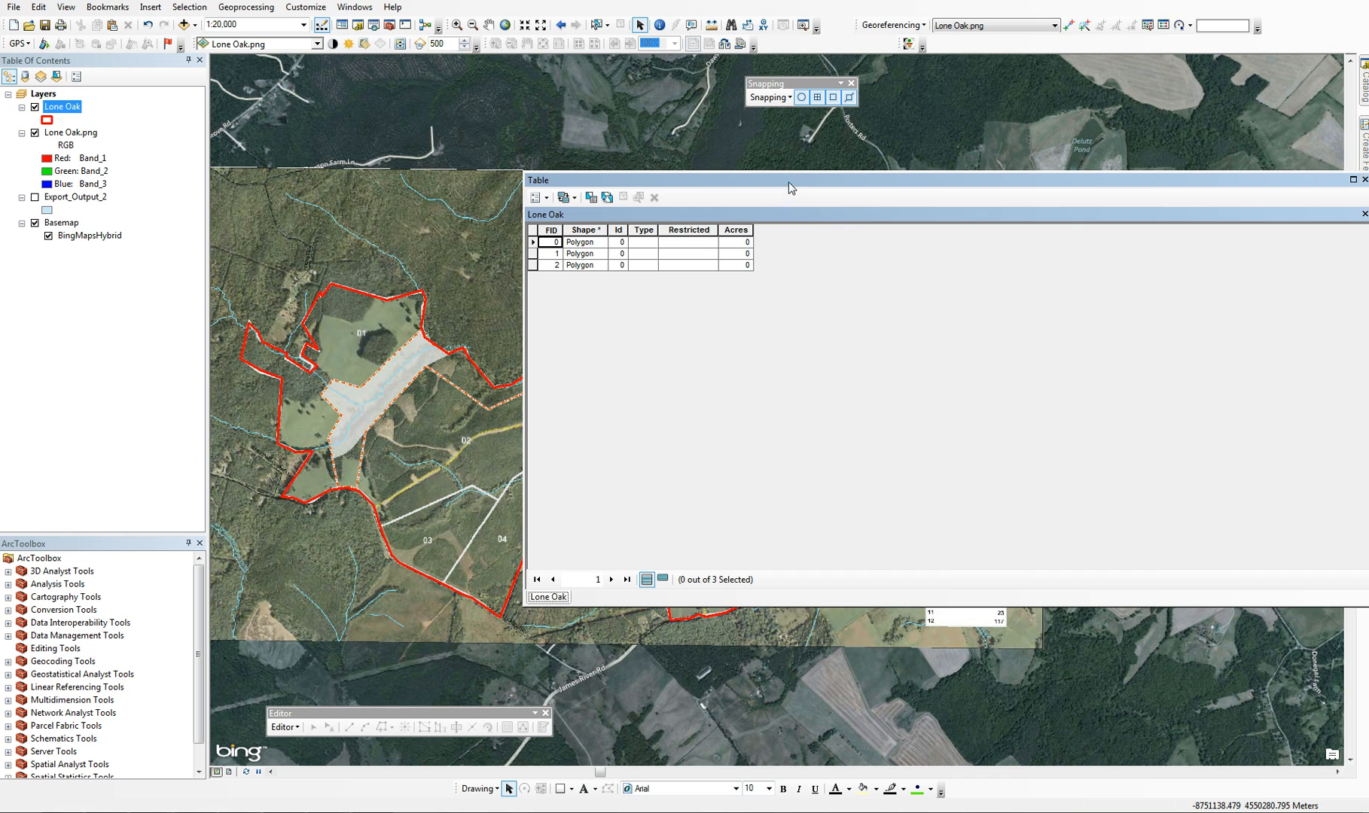
drag(791, 188, 1012, 353)
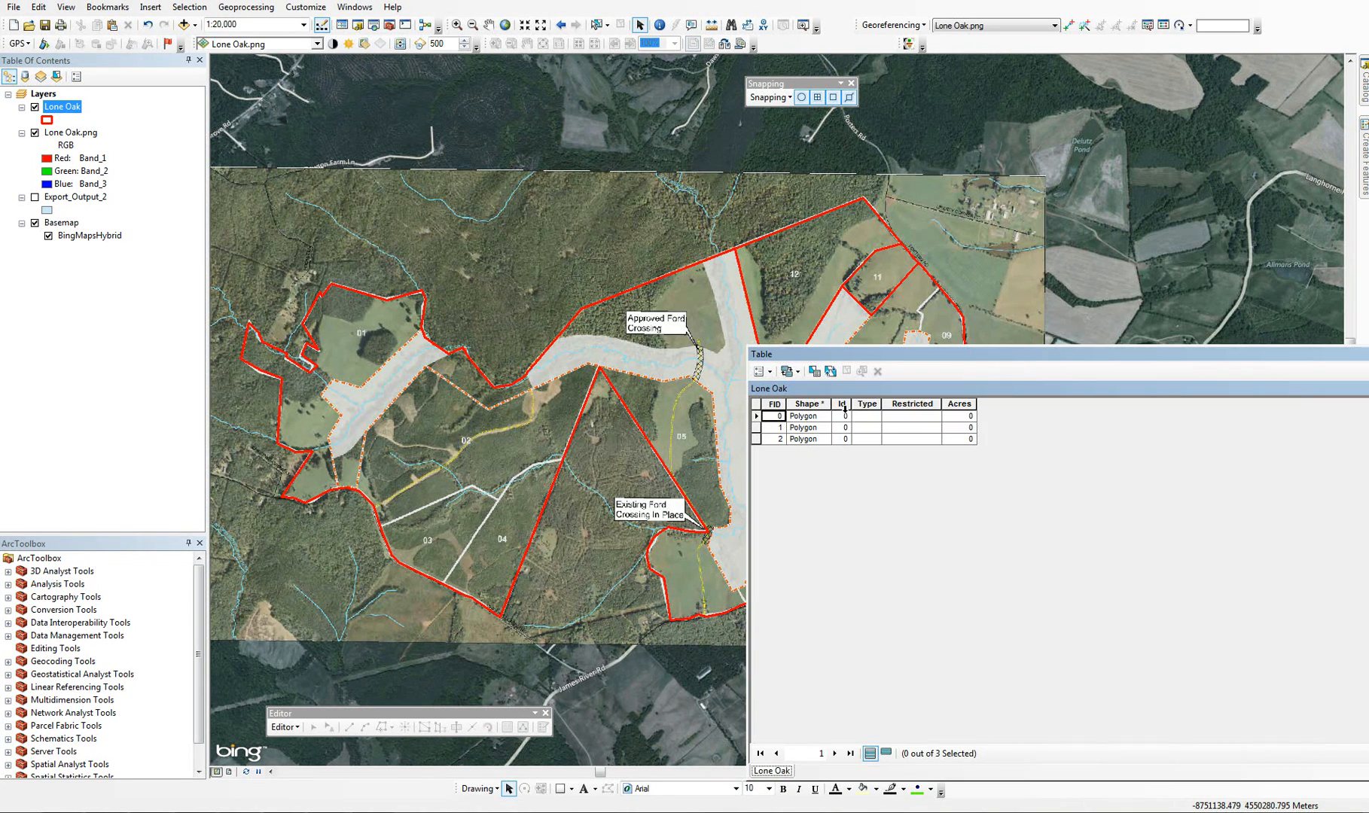
click(844, 407)
click(871, 416)
click(896, 405)
click(875, 405)
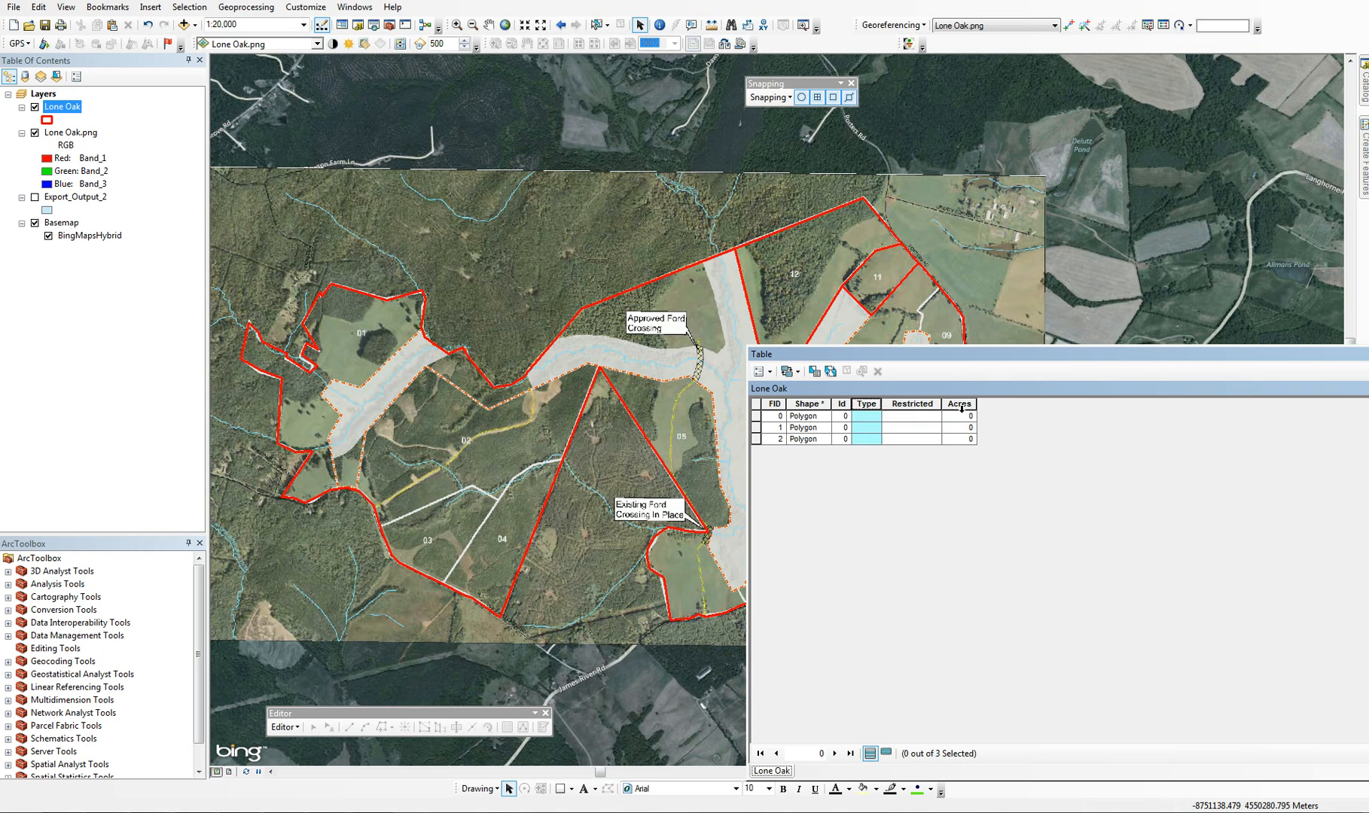
click(962, 405)
drag(1061, 350, 1075, 427)
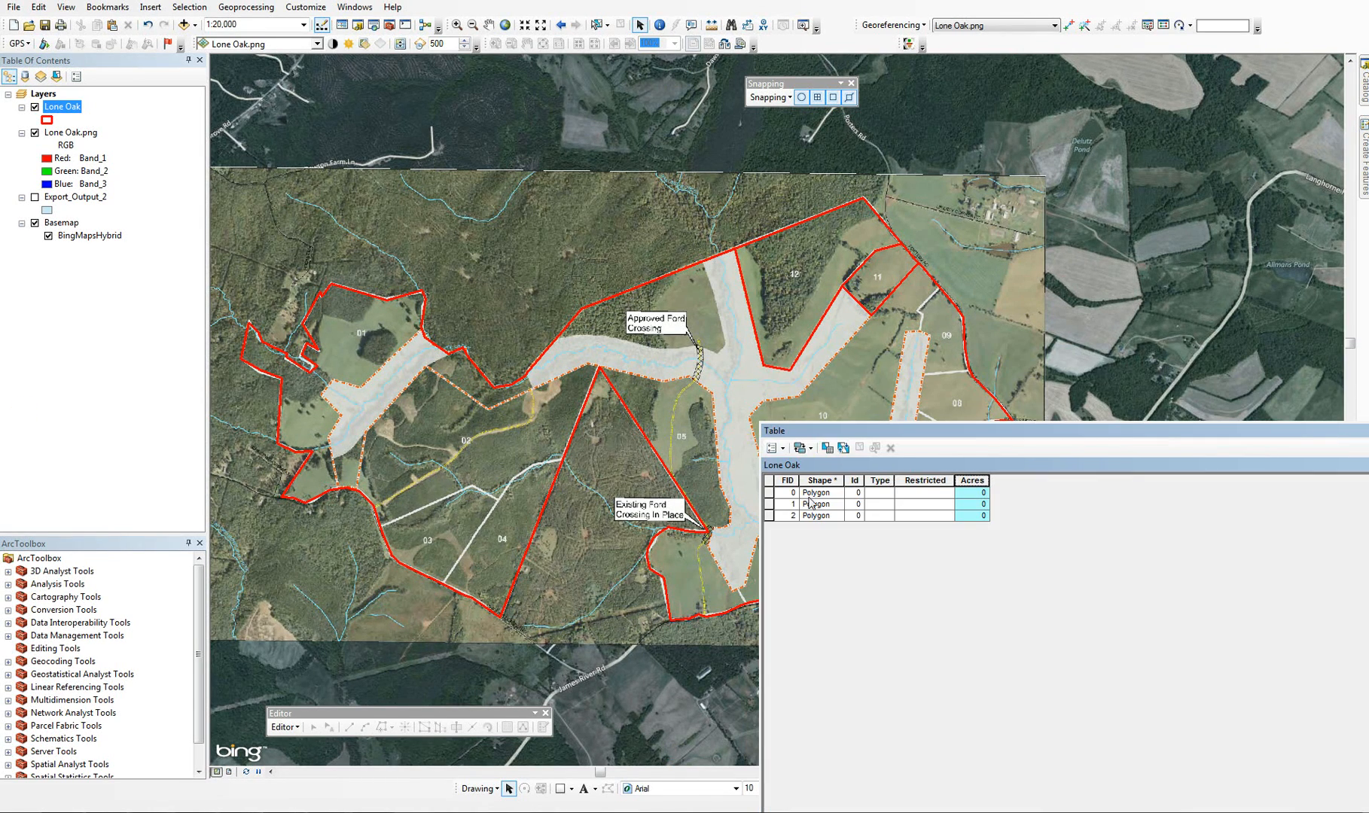
Start editing the Lone Oak layer and match its records to the map to select the lot 11 record
right_click(66, 111)
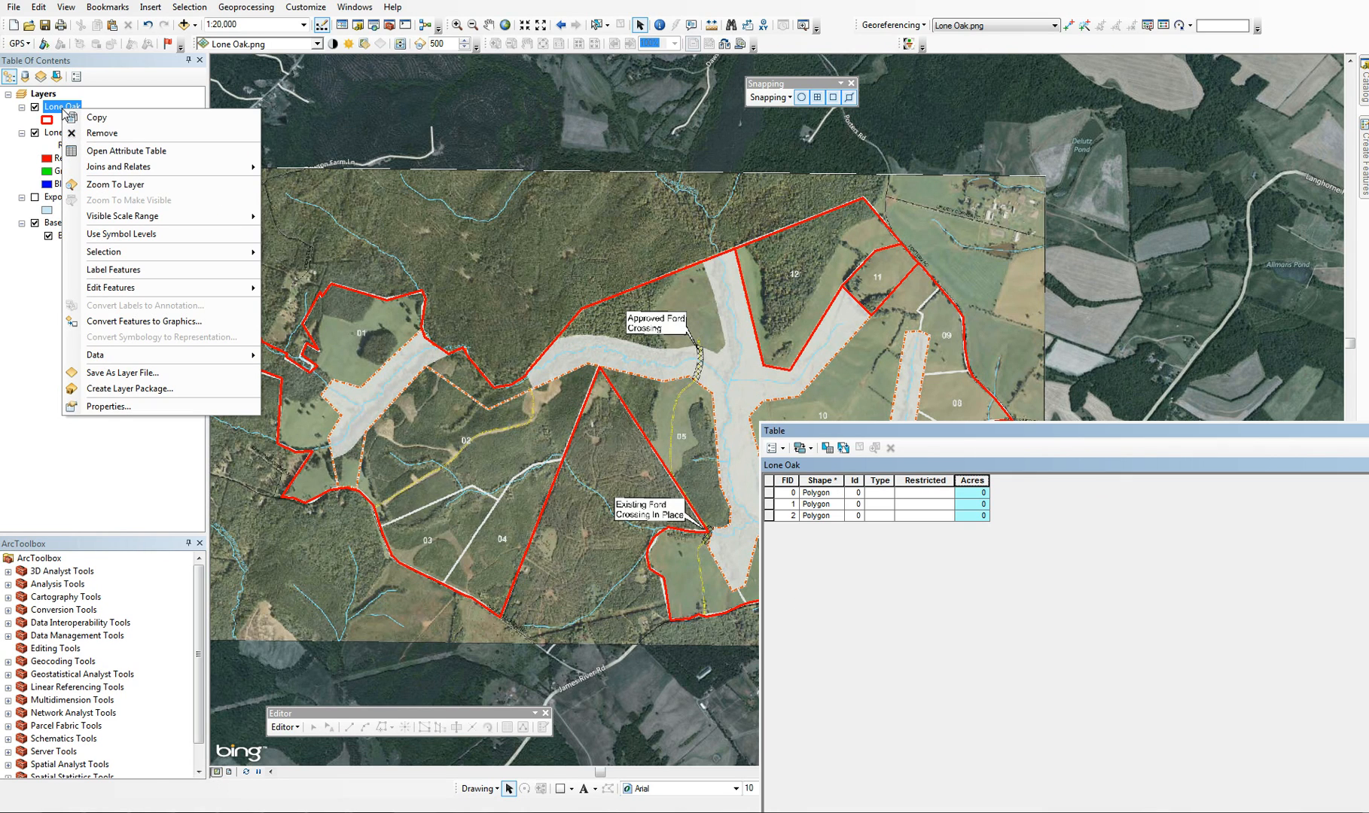
mouse_move(241, 287)
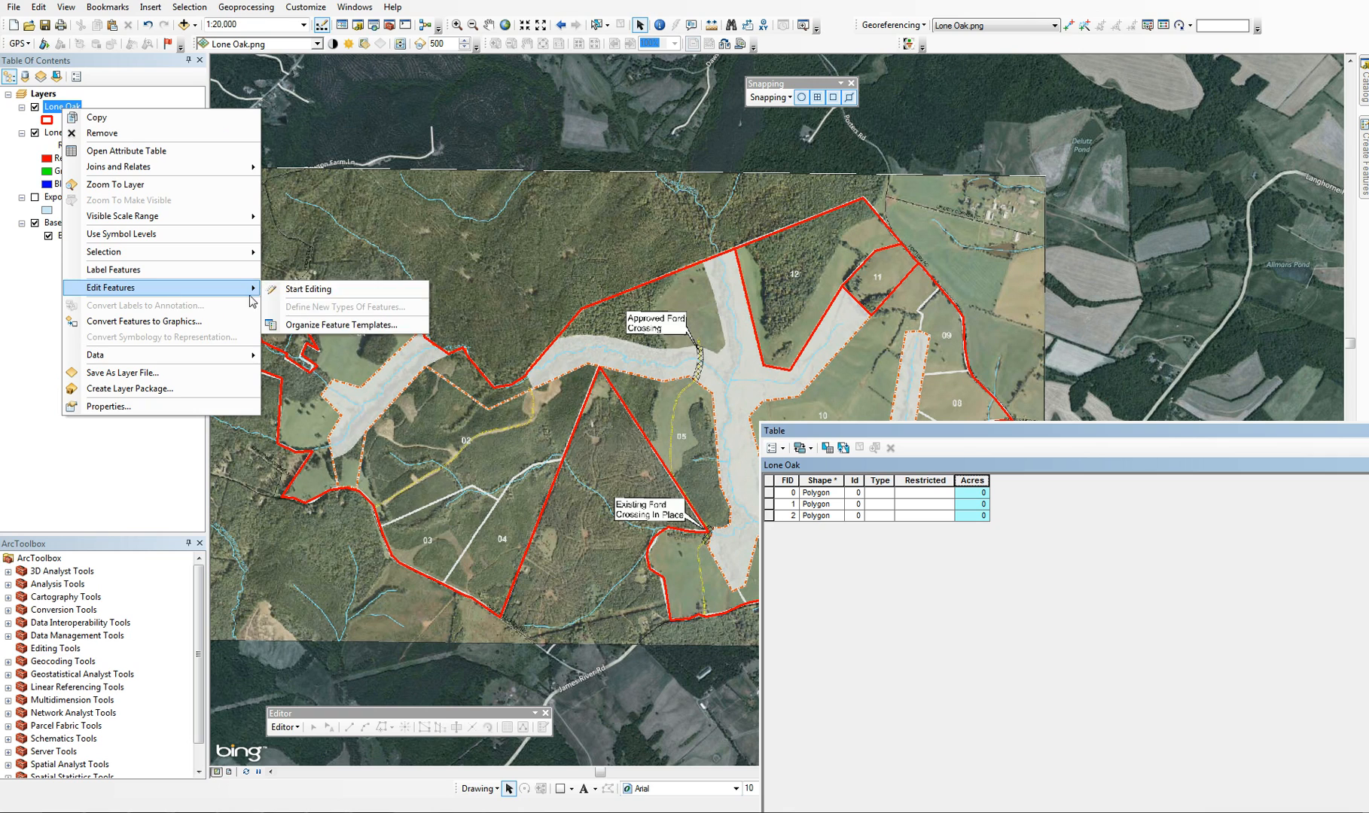
click(307, 289)
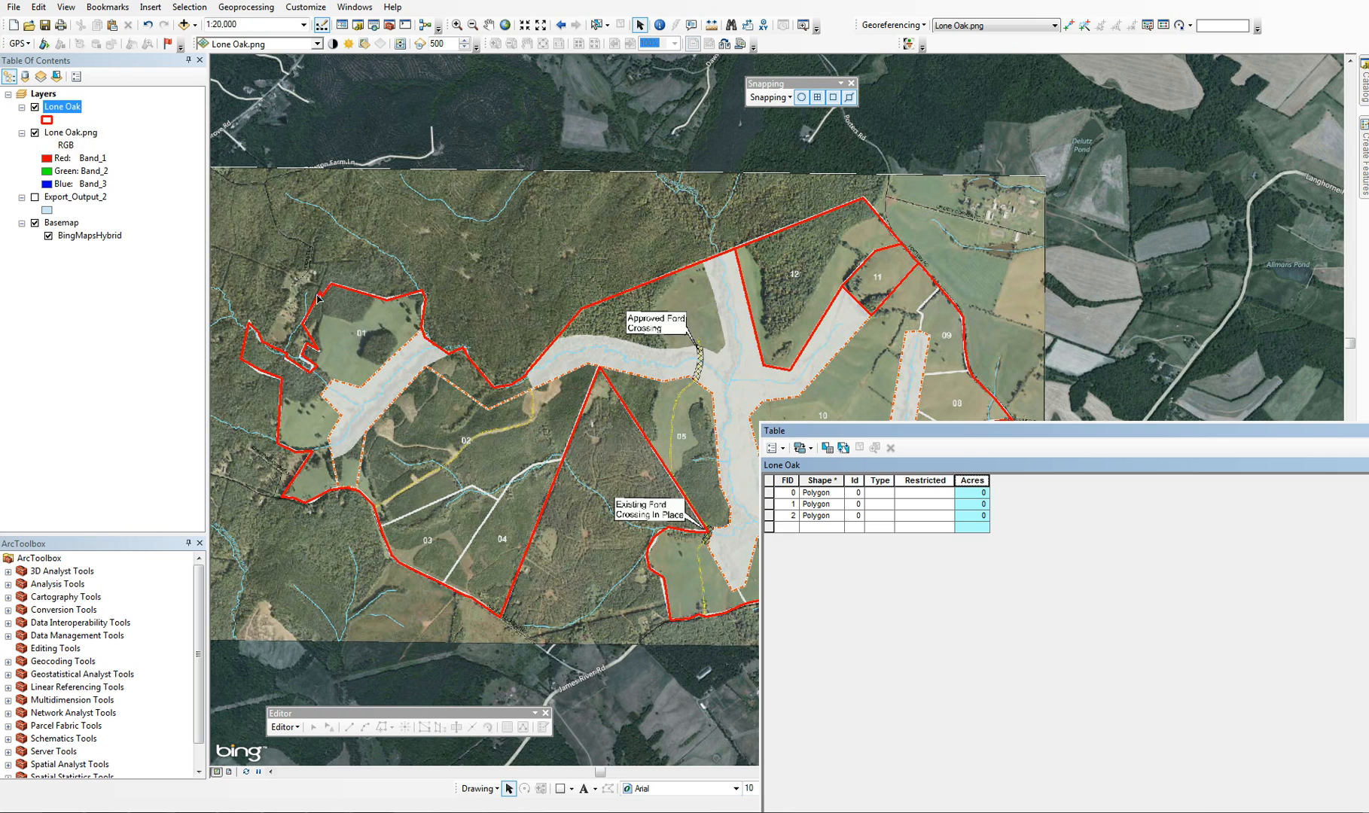
click(769, 493)
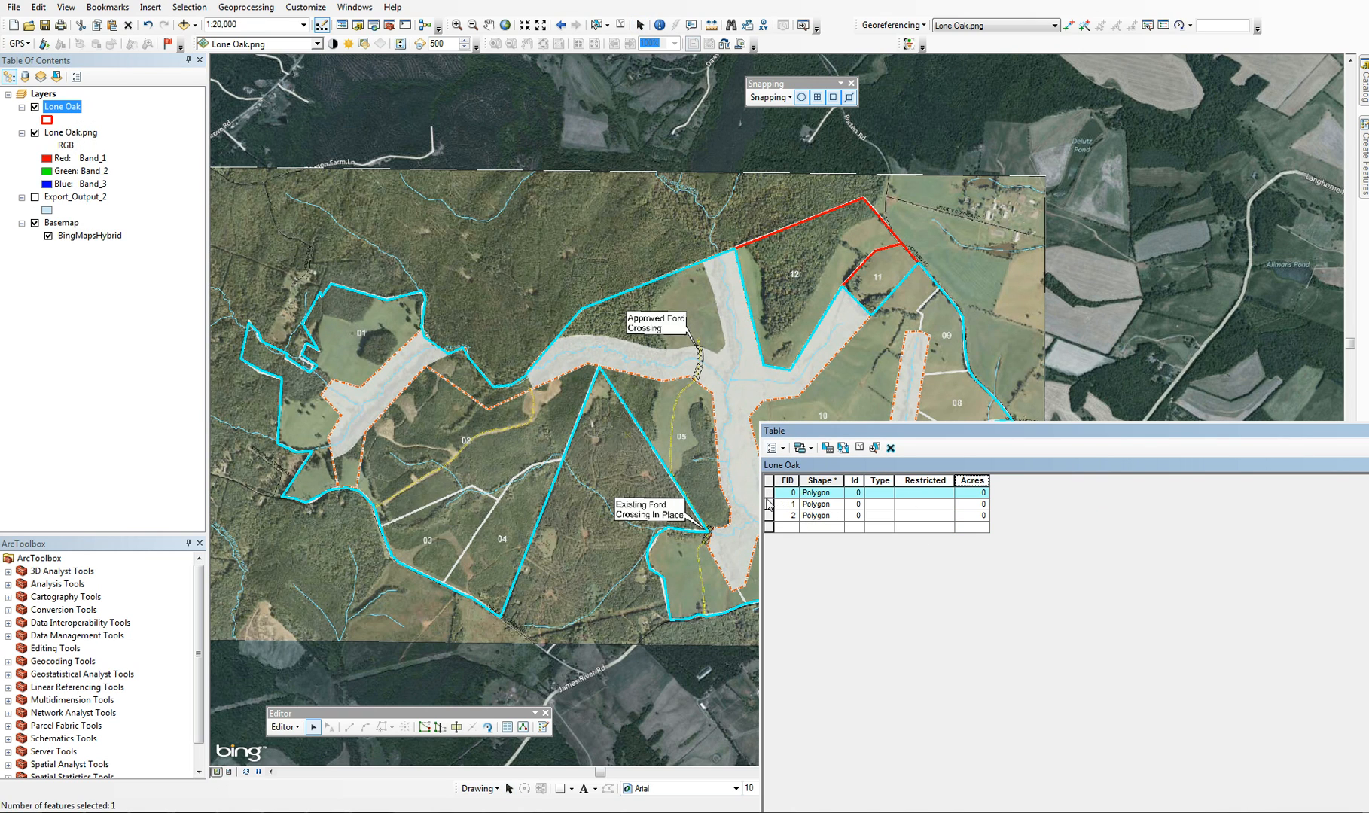
click(770, 504)
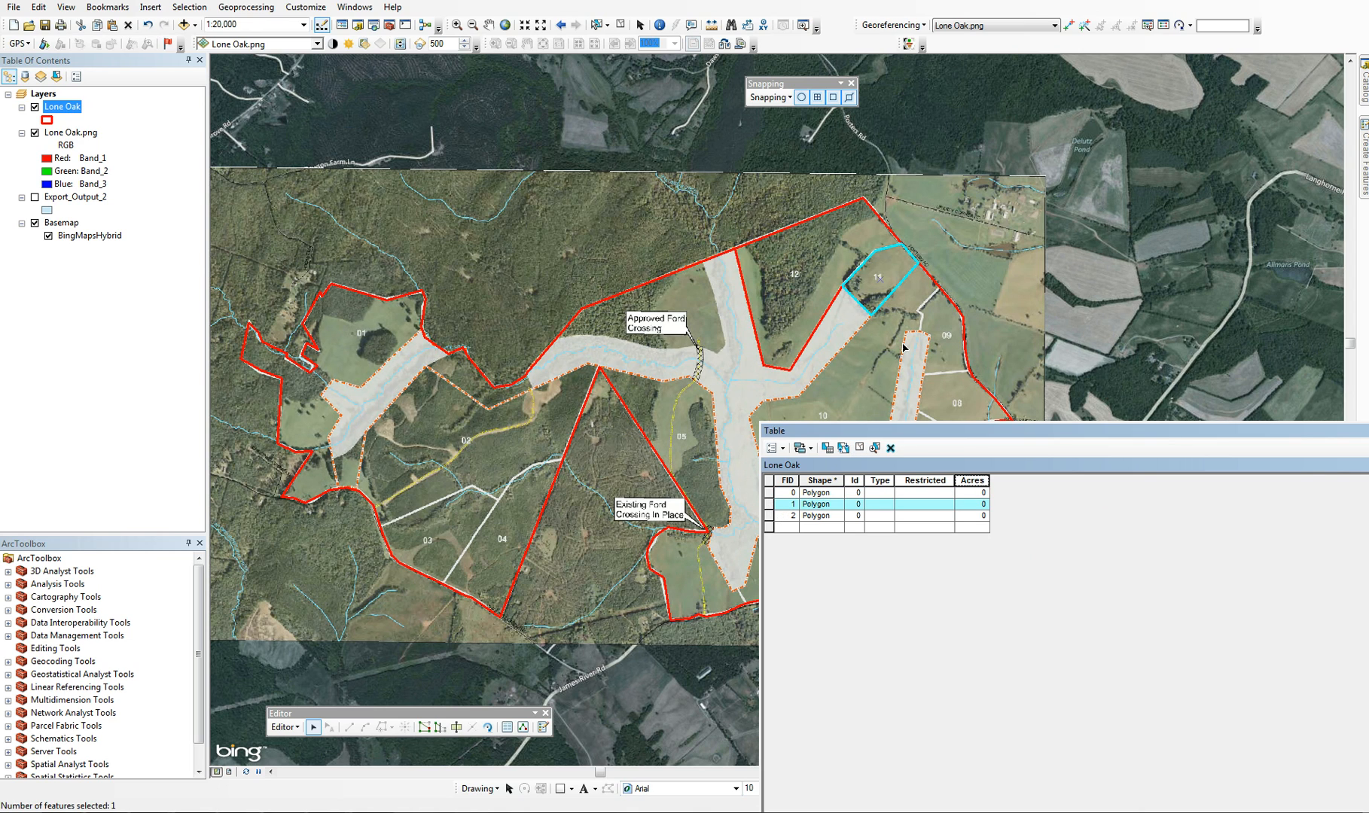
Set the lot 11 record's Id to 11 and Type to Pasture, and widen the Type column to fit
click(859, 504)
key(Tab)
text(Pa)
text(sture)
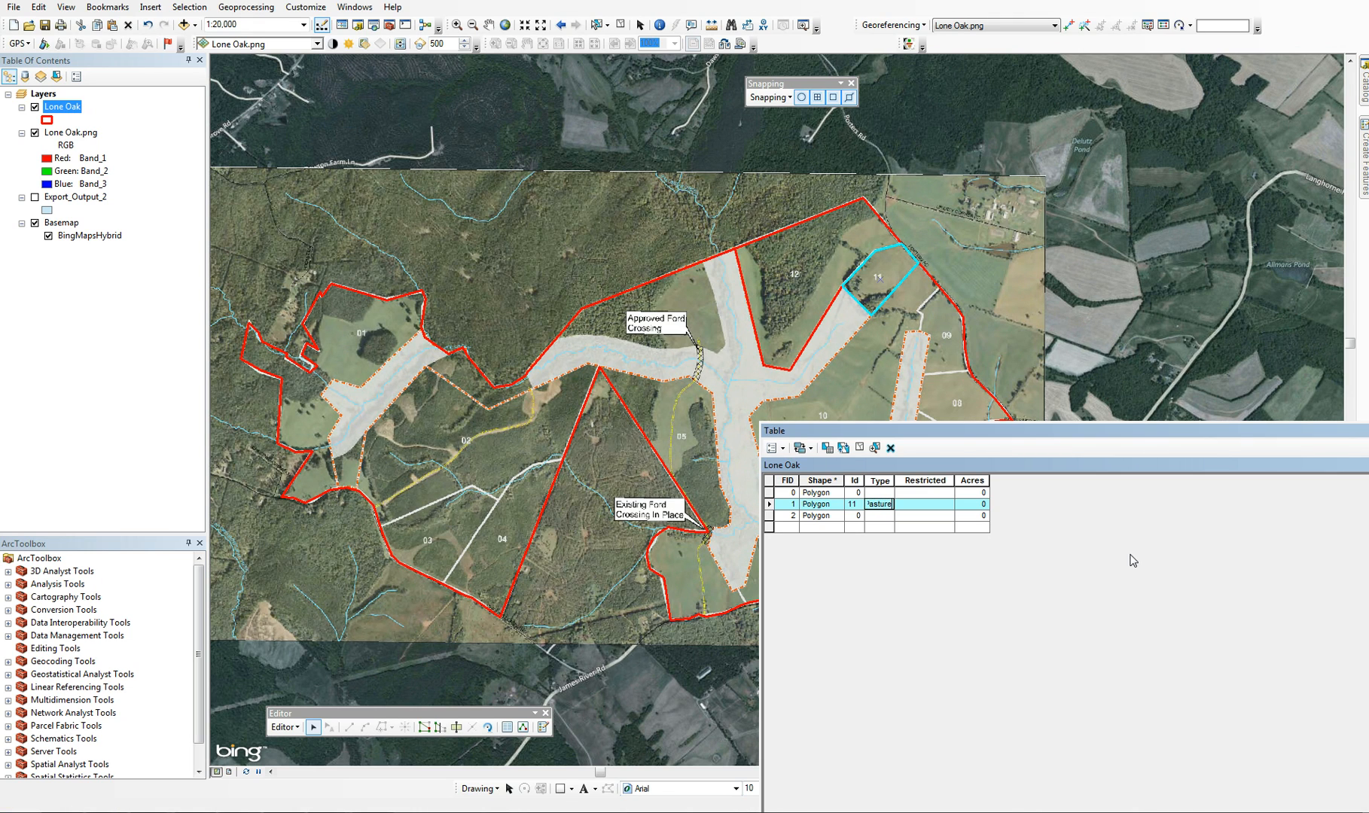
key(Tab)
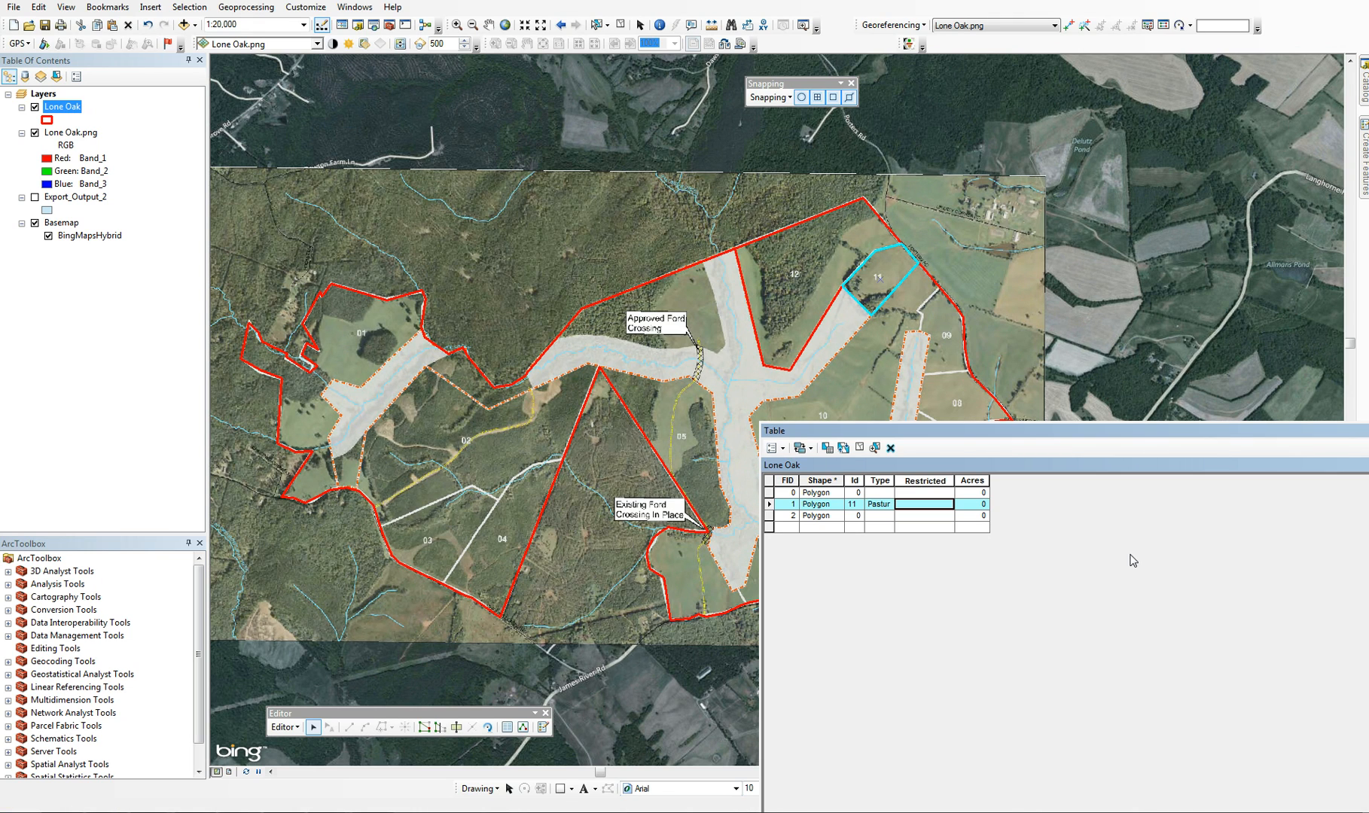
key(shift+Tab)
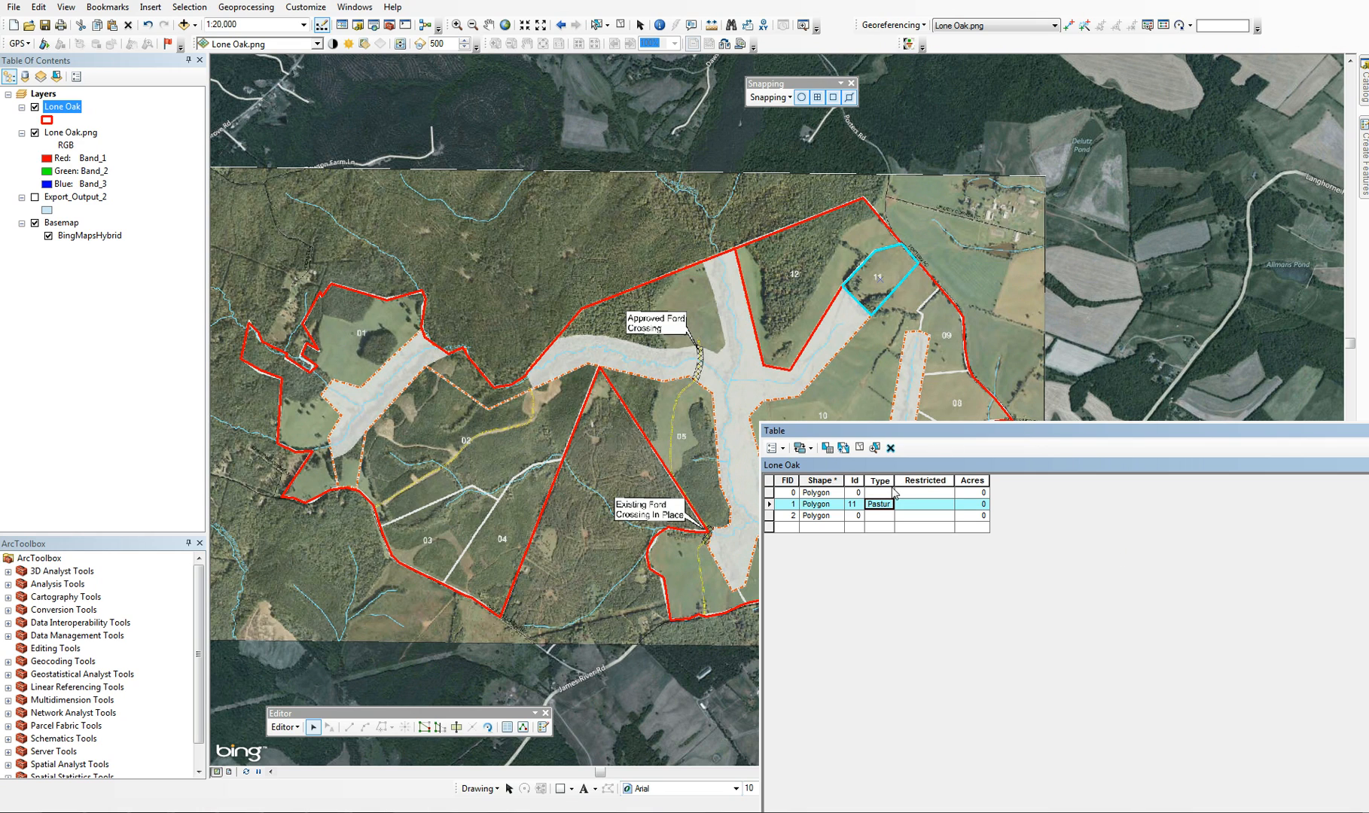
drag(895, 481, 911, 482)
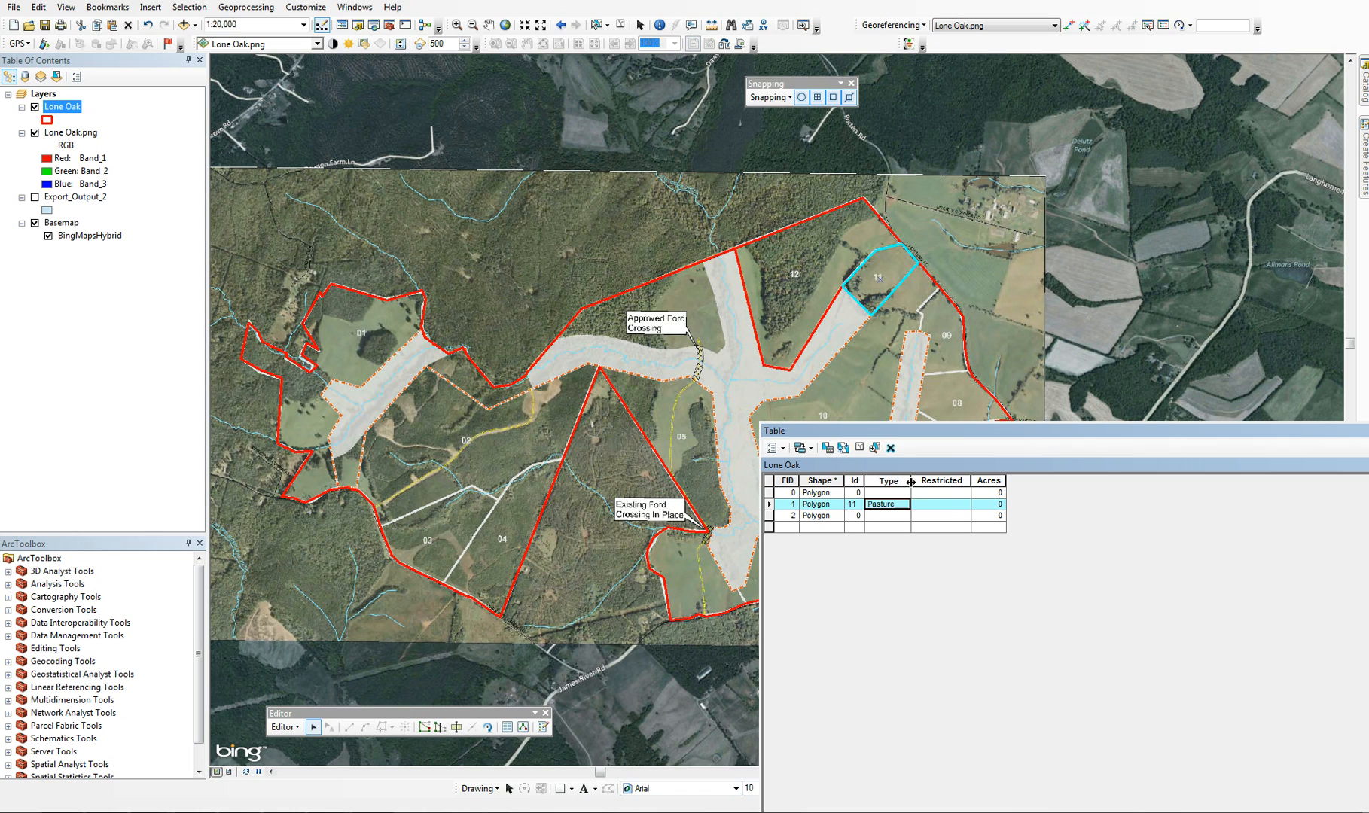
Set Restricted to No for the lot 11 record
click(946, 507)
text(N)
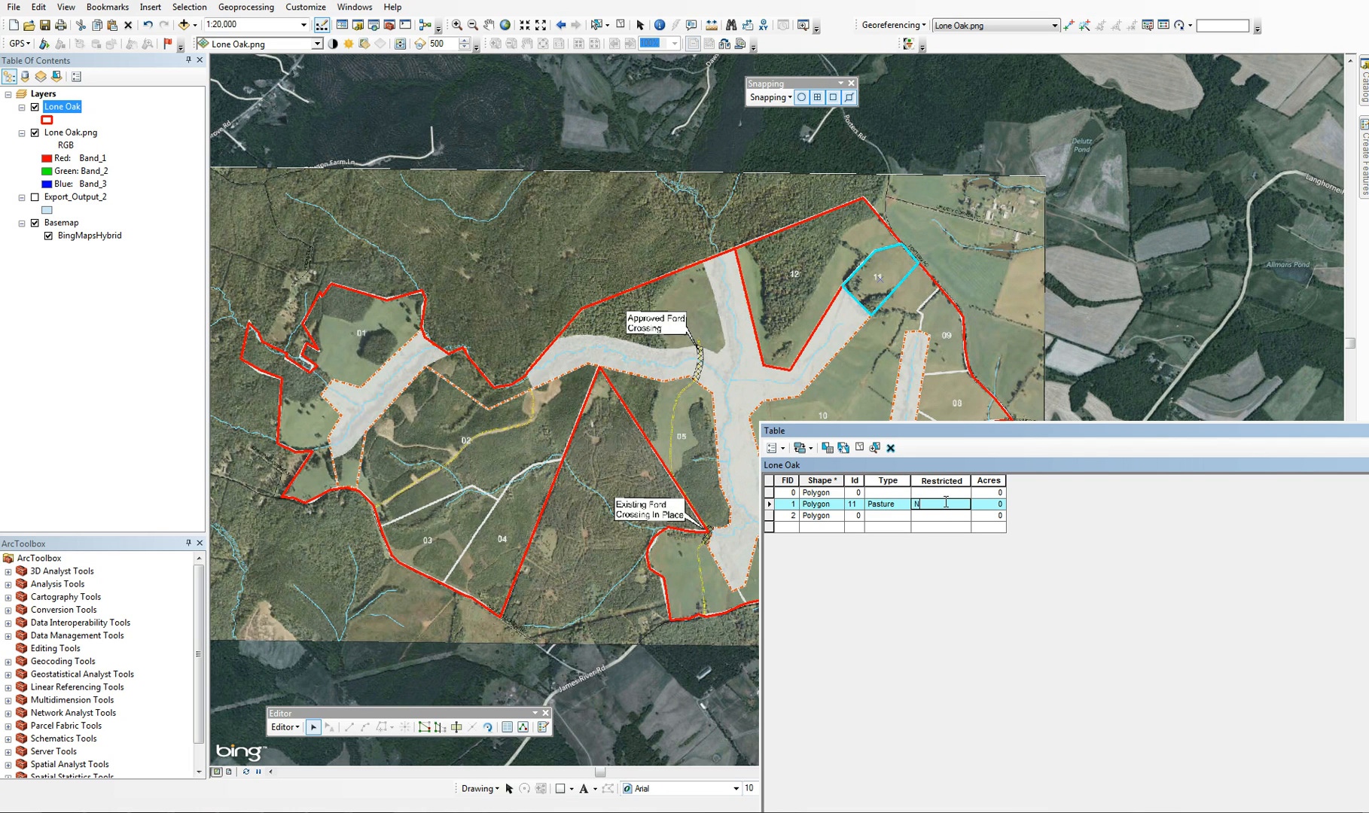
text(o)
key(Tab)
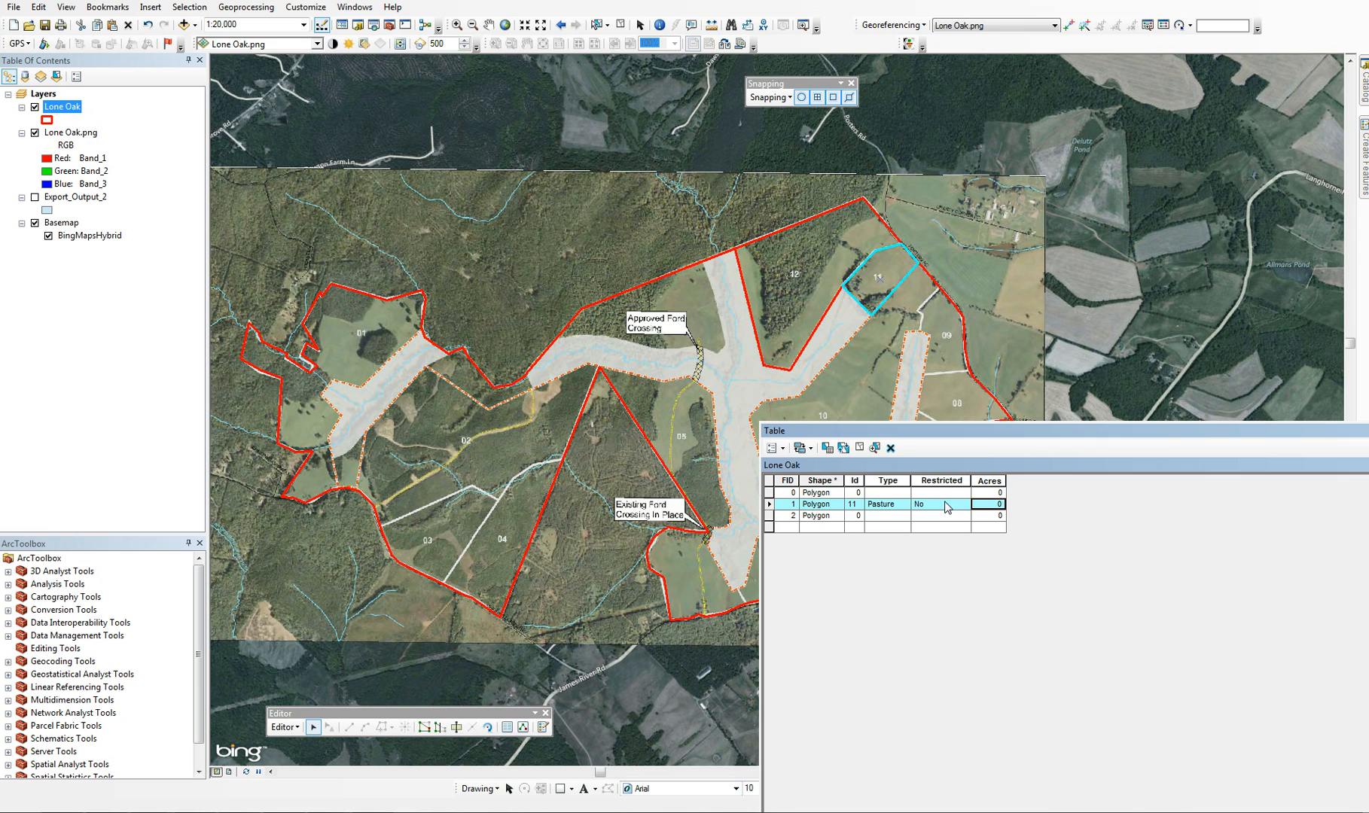
Select the lot 12 record and fill in Id 12, Type Mix and Restricted No
click(770, 515)
click(860, 516)
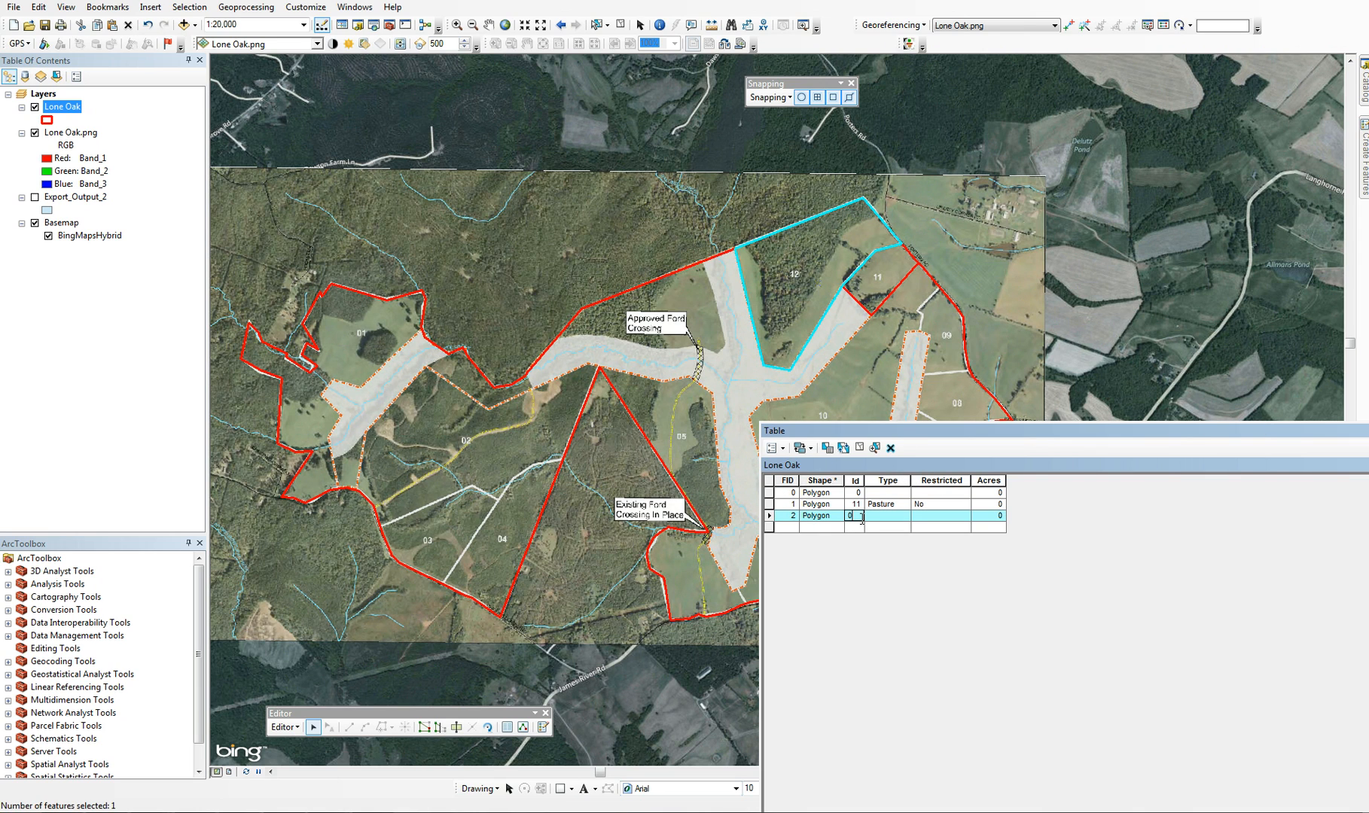
key(BackSpace)
text(12)
key(Tab)
text(M)
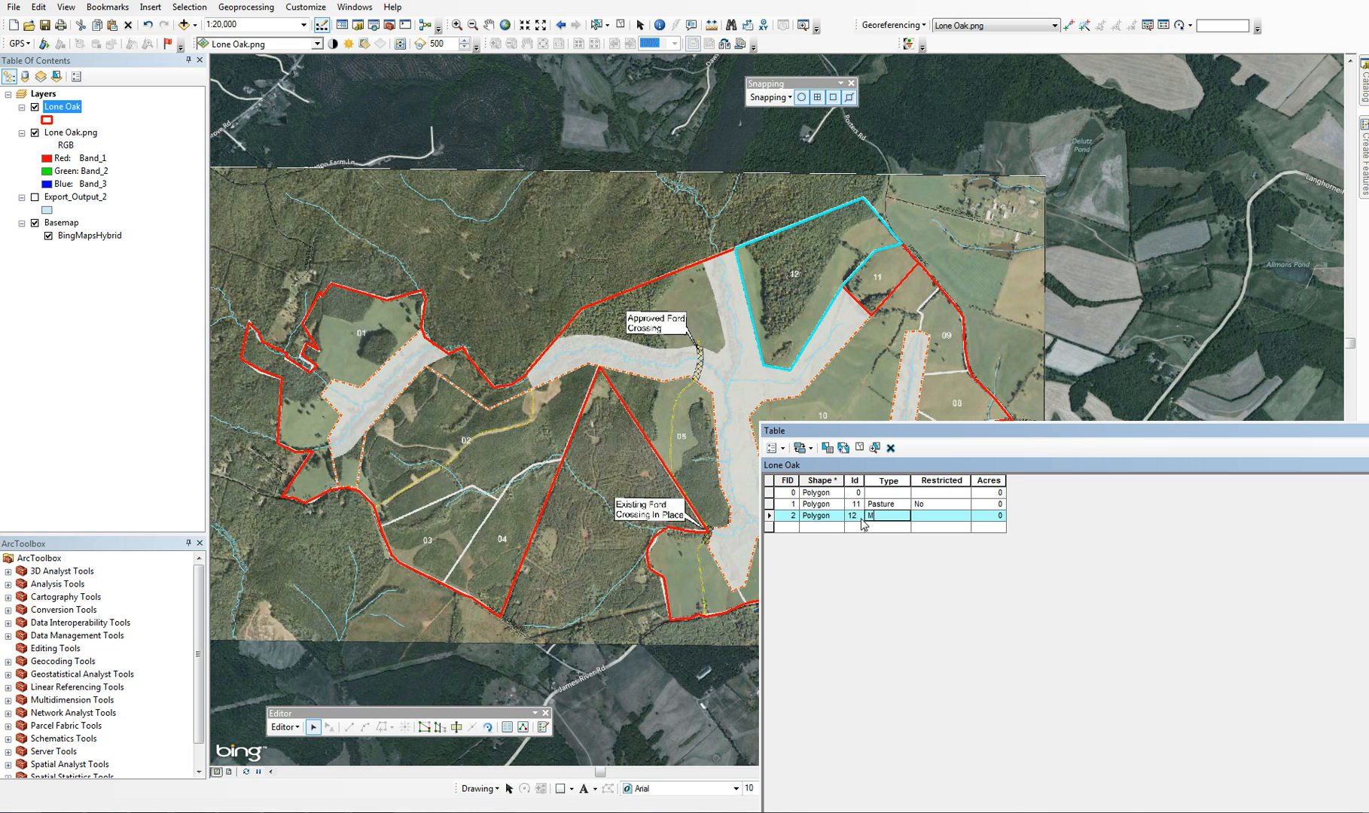
text(ix)
key(Tab)
text(No)
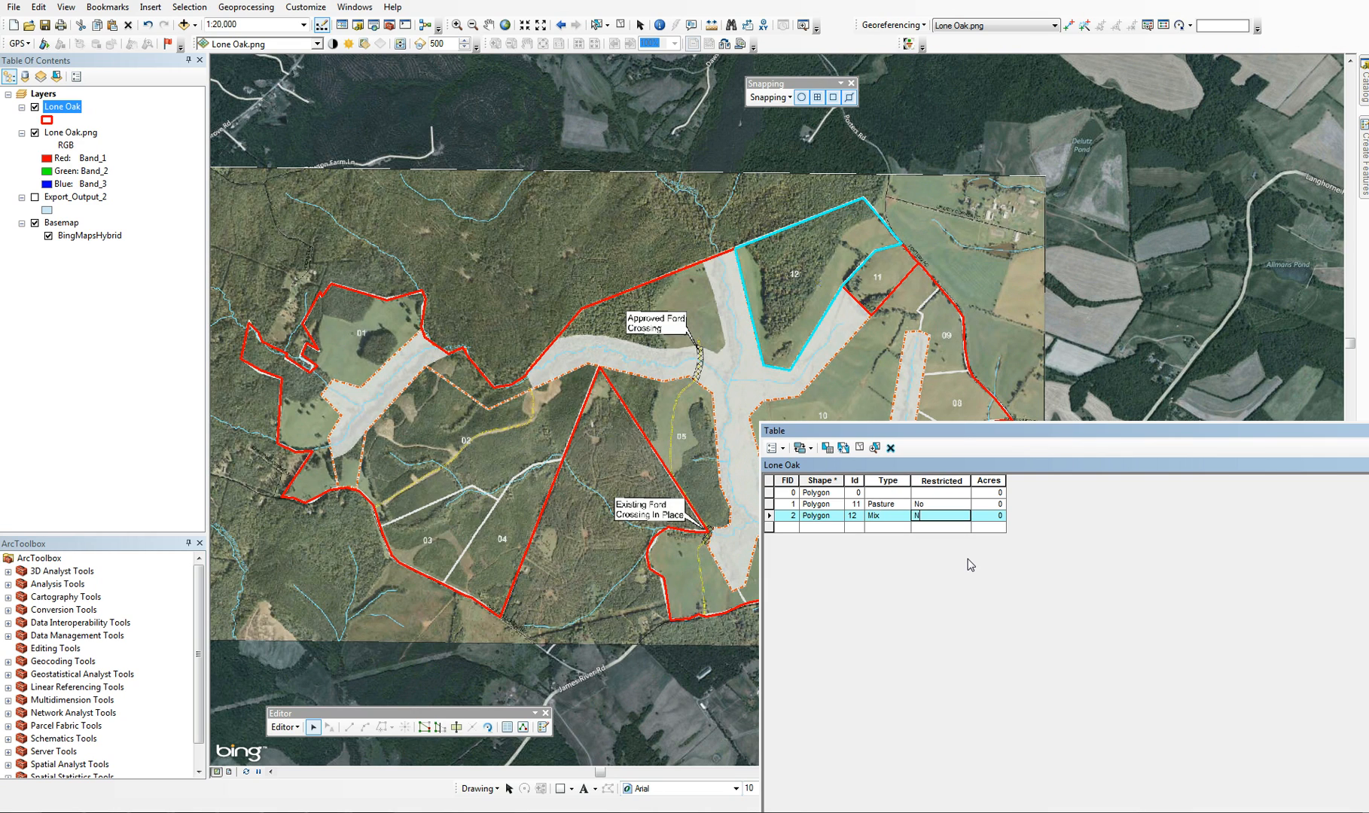
Finish the lot 12 record's Restricted entry, save the edits and stop editing the Lone Oak layer
key(Tab)
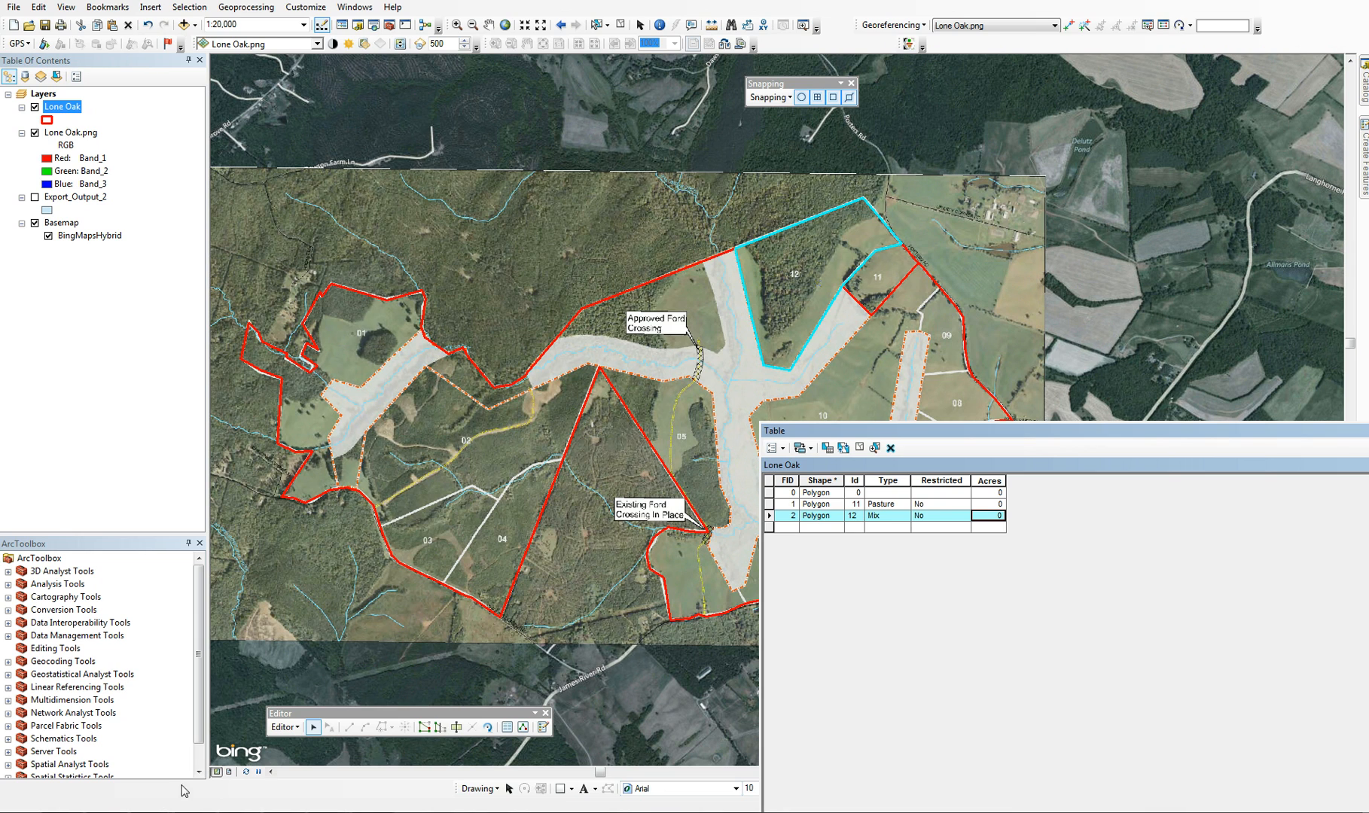
click(286, 728)
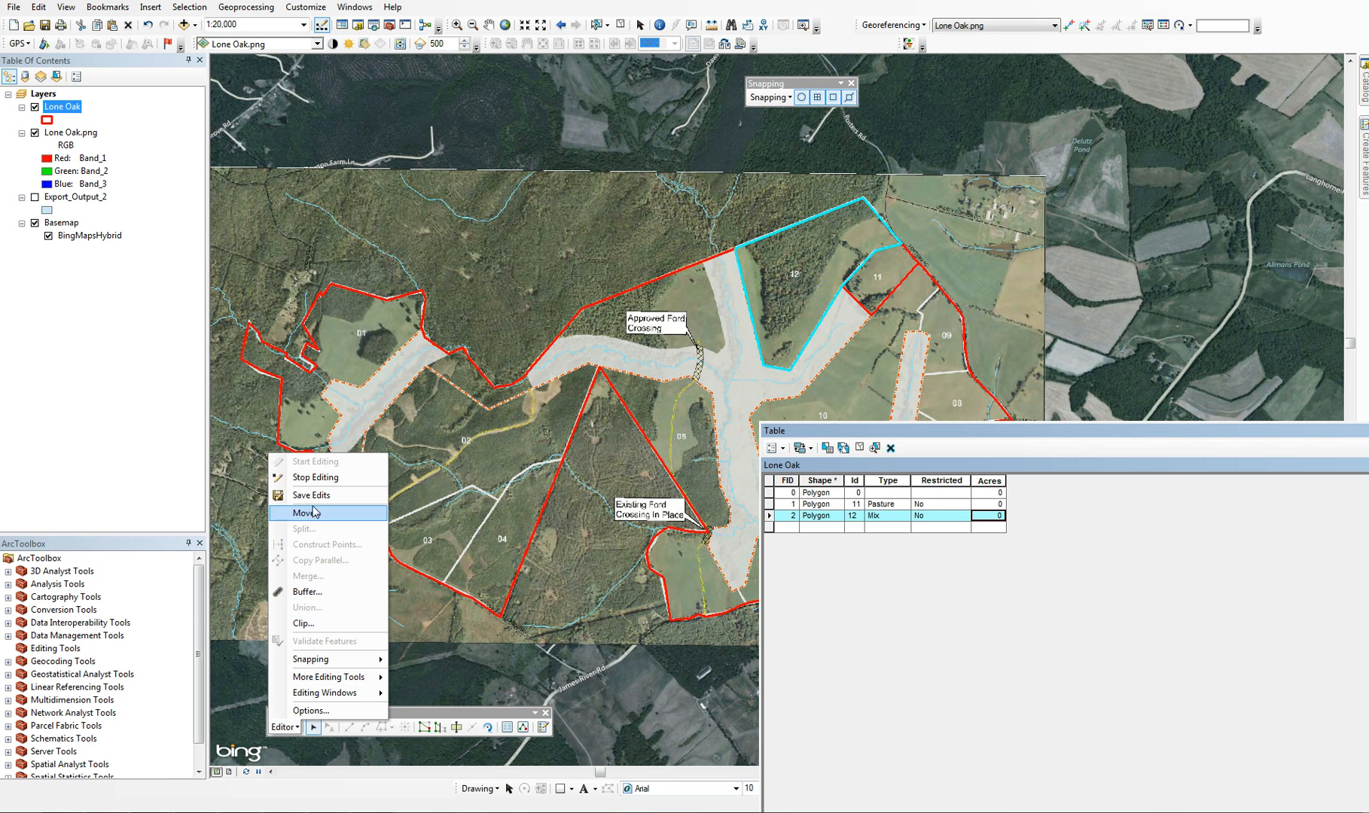
click(311, 495)
click(283, 728)
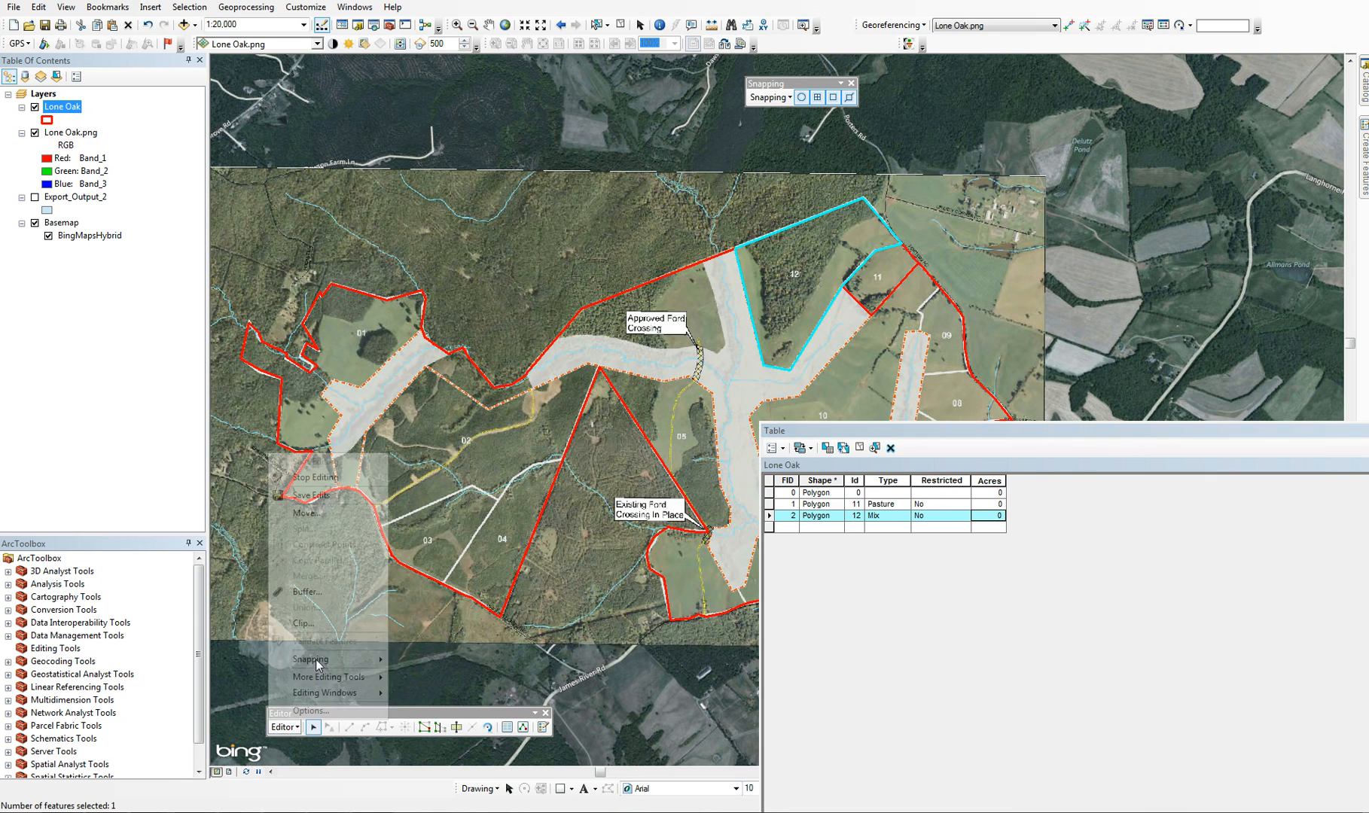
click(342, 479)
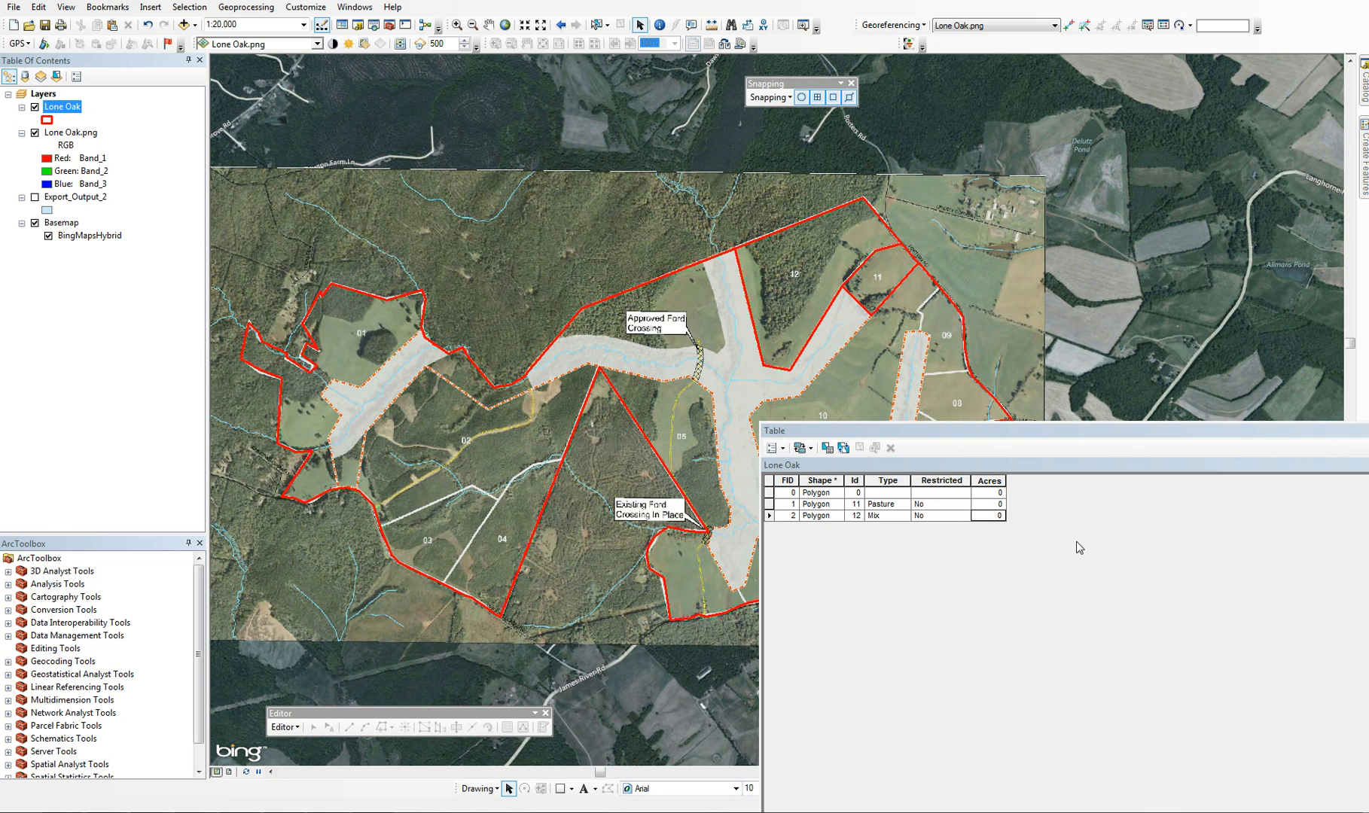
Calculate the Acres field as polygon area in US acres, using the coordinate system of the data source
click(988, 479)
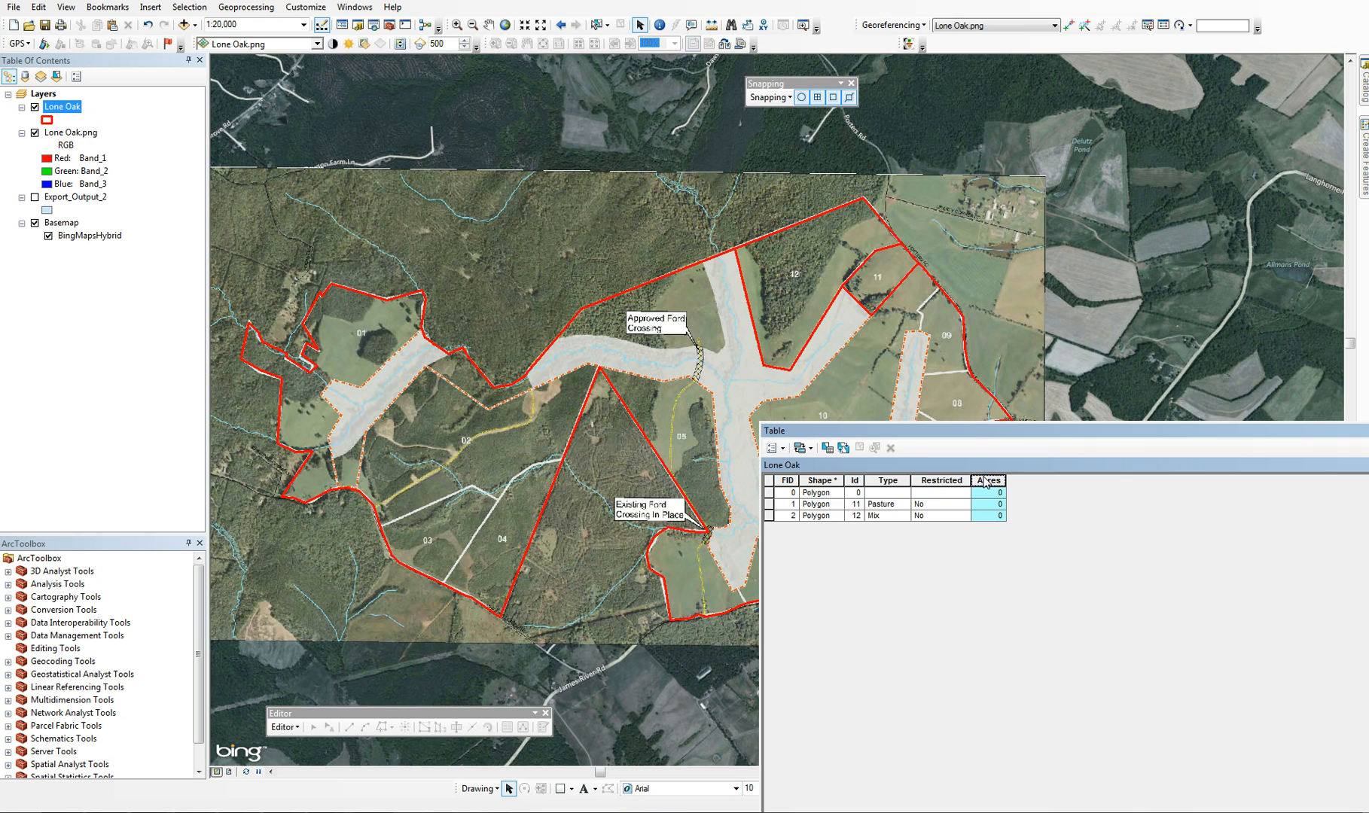
right_click(985, 483)
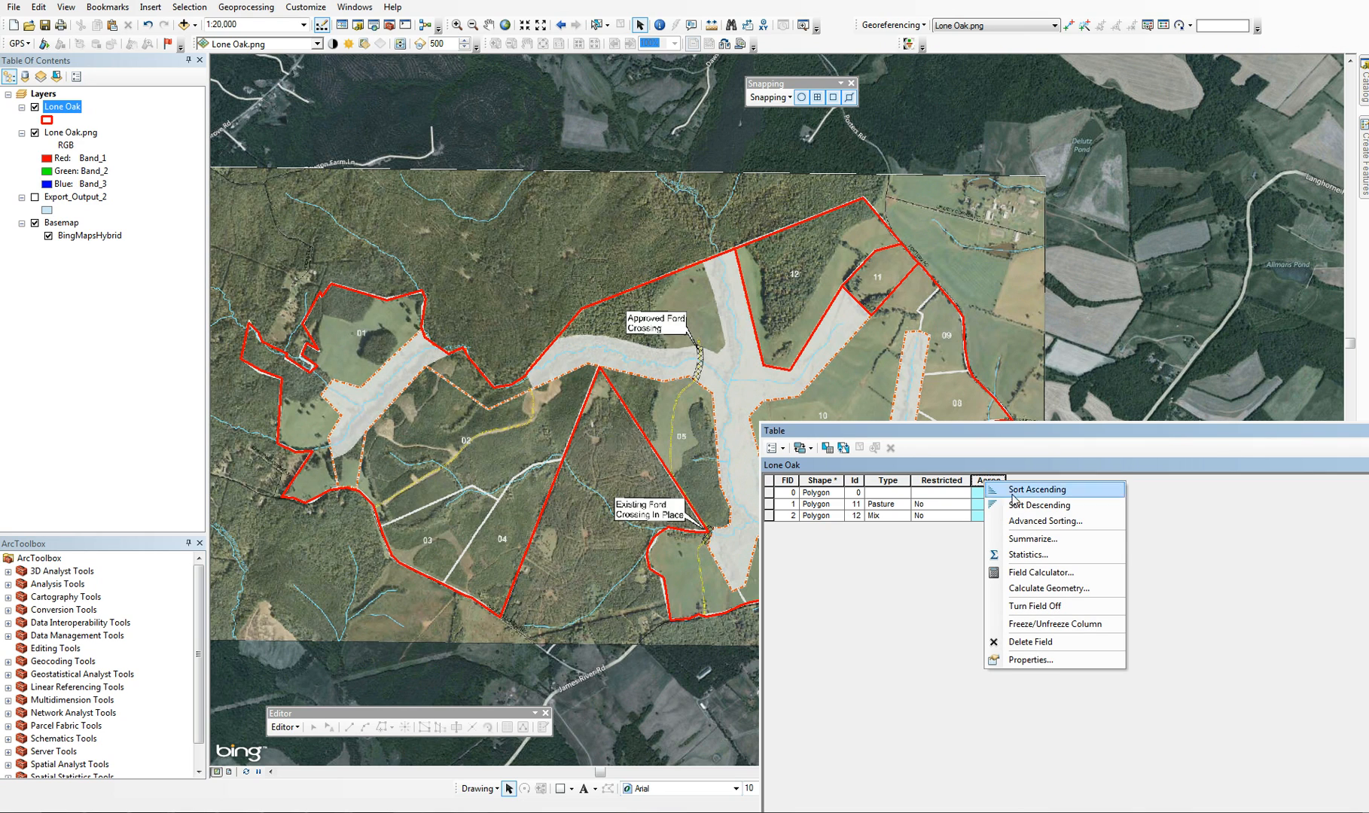
click(1037, 588)
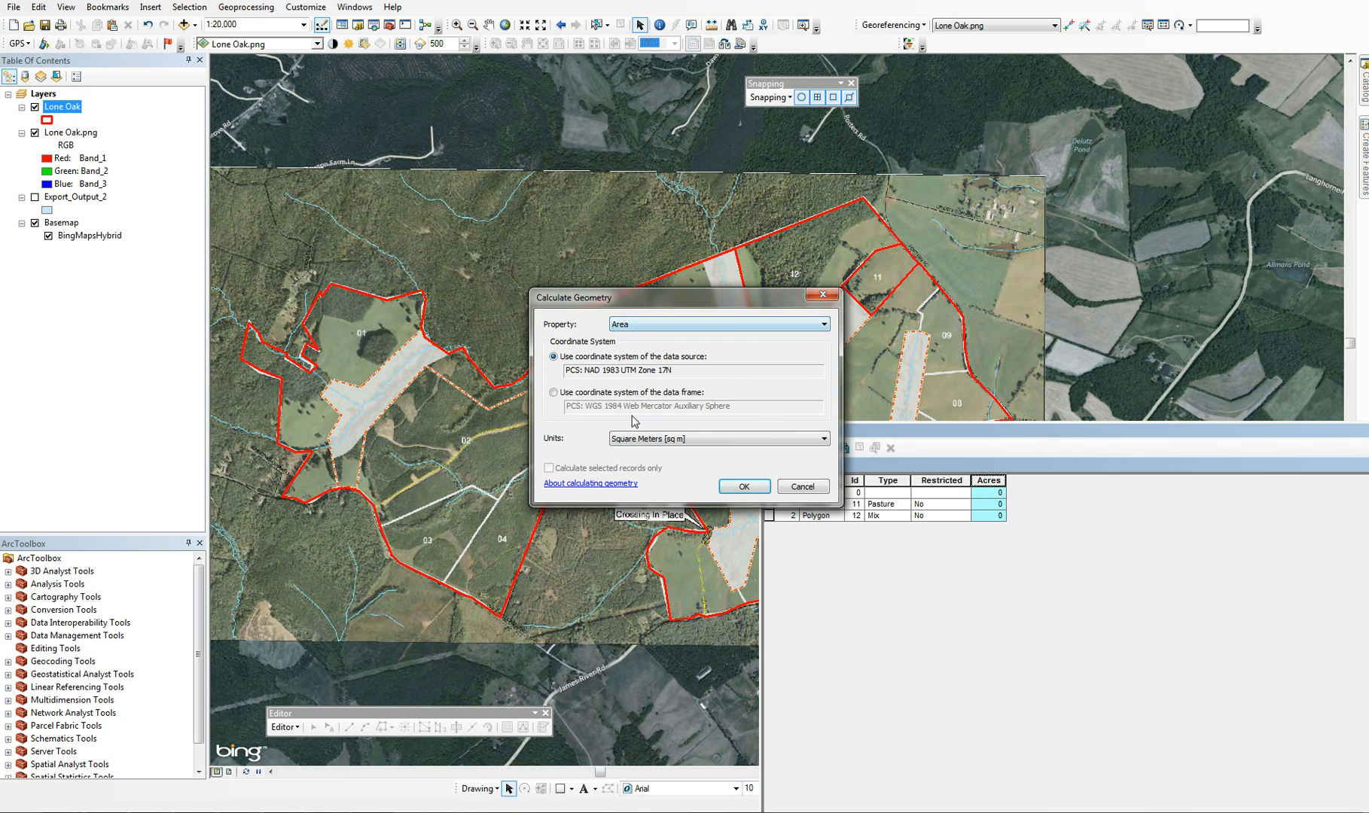
click(636, 440)
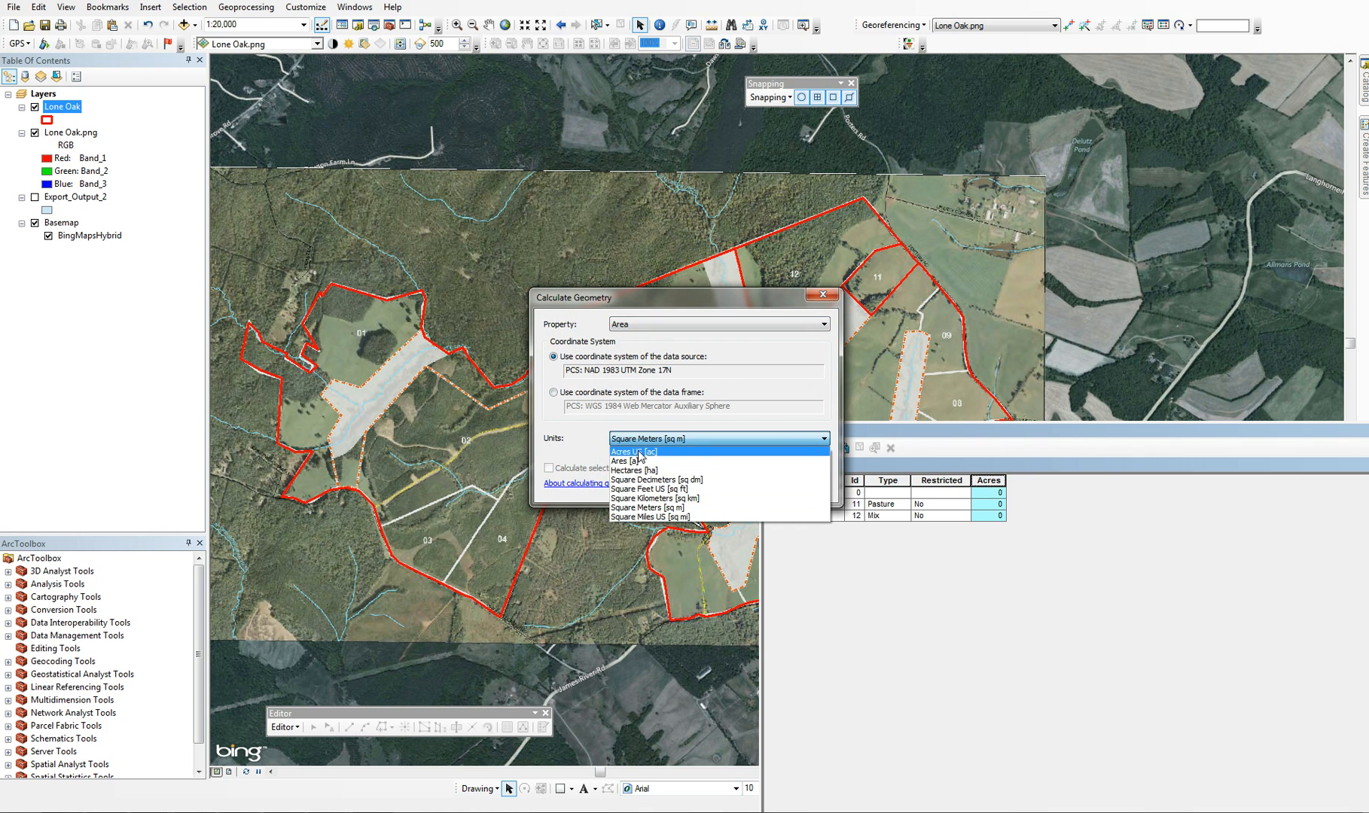
click(639, 452)
click(745, 488)
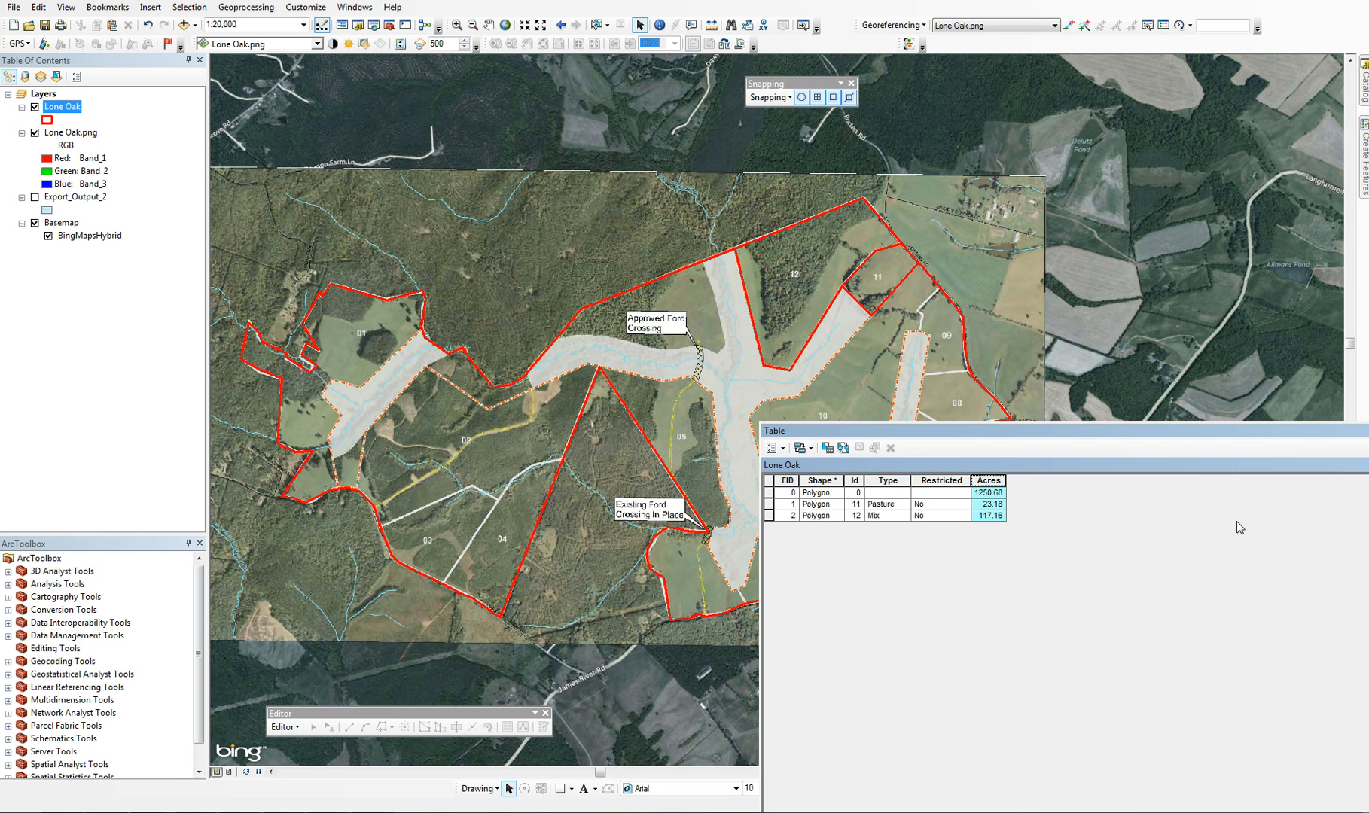
Select the lot 11, lot 12 and remaining undivided property records in turn to compare their acreages with the map
click(769, 505)
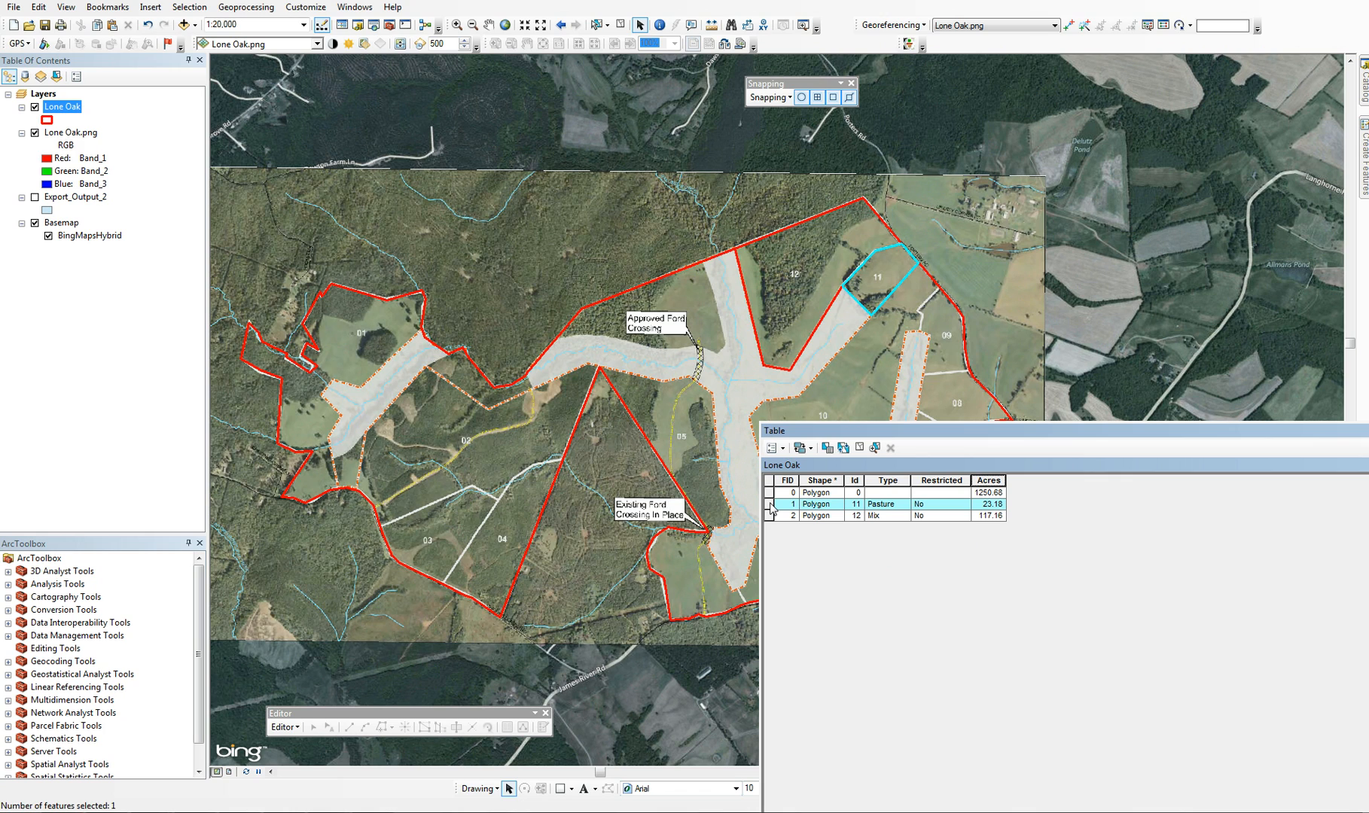
click(769, 516)
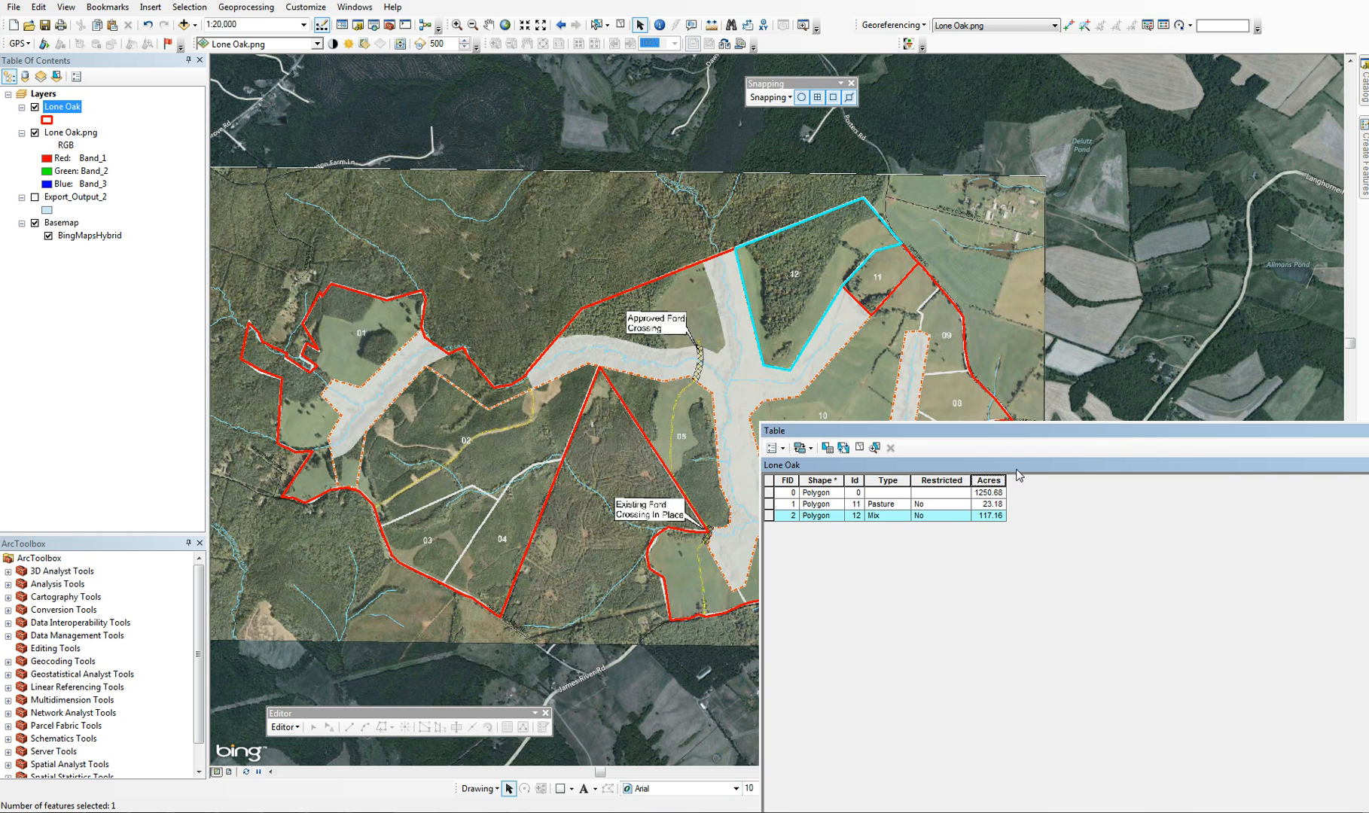
click(769, 492)
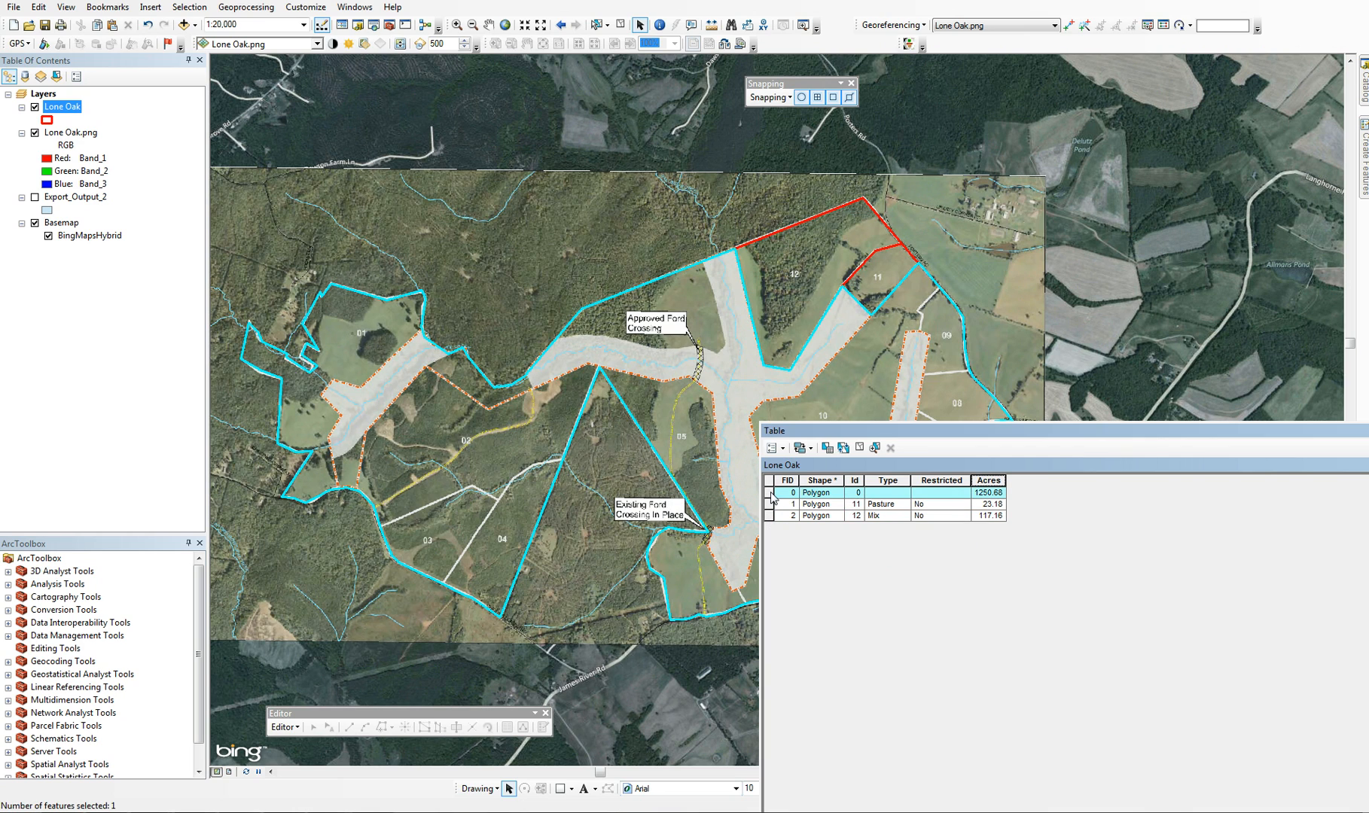
Check the sum in the Acres field statistics for the selected undivided property record
right_click(987, 481)
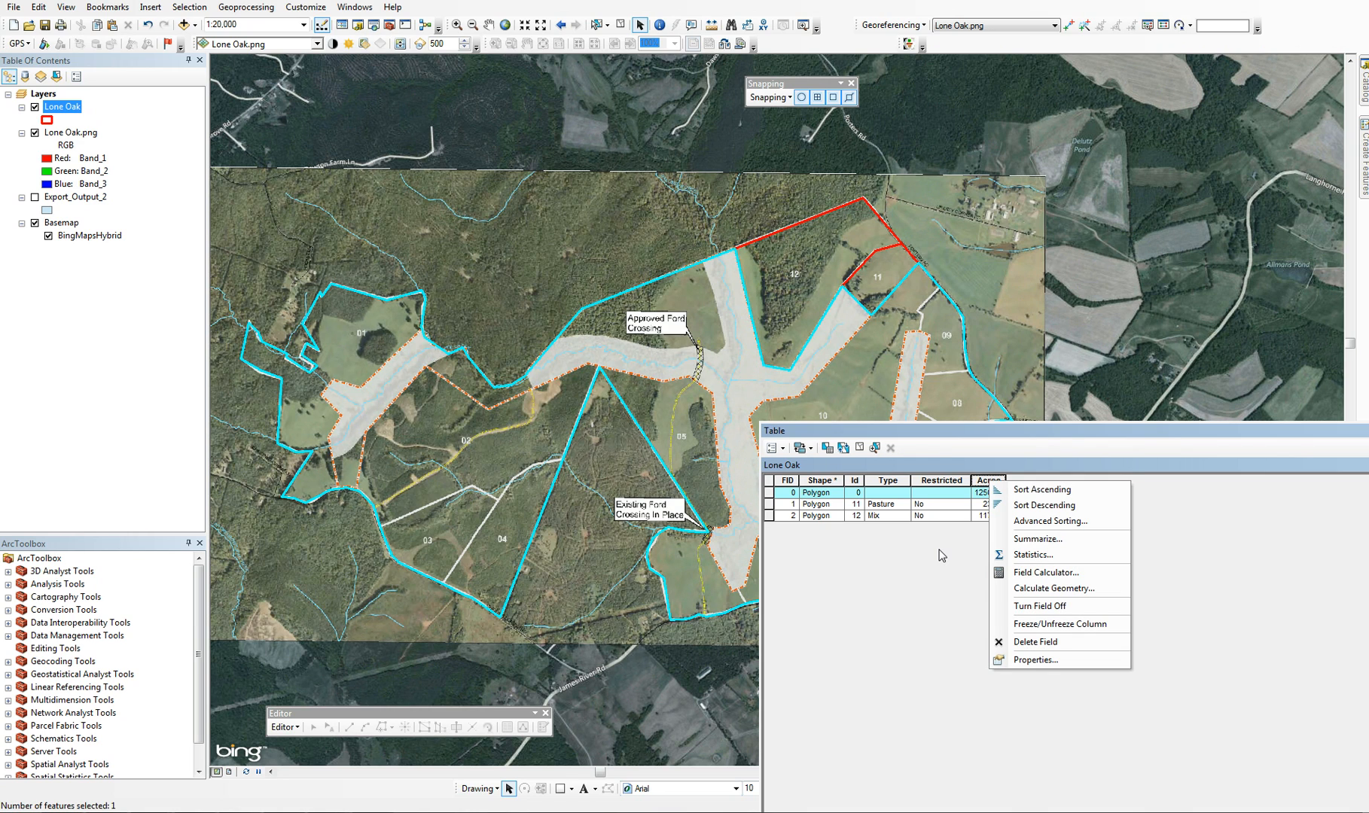
right_click(984, 481)
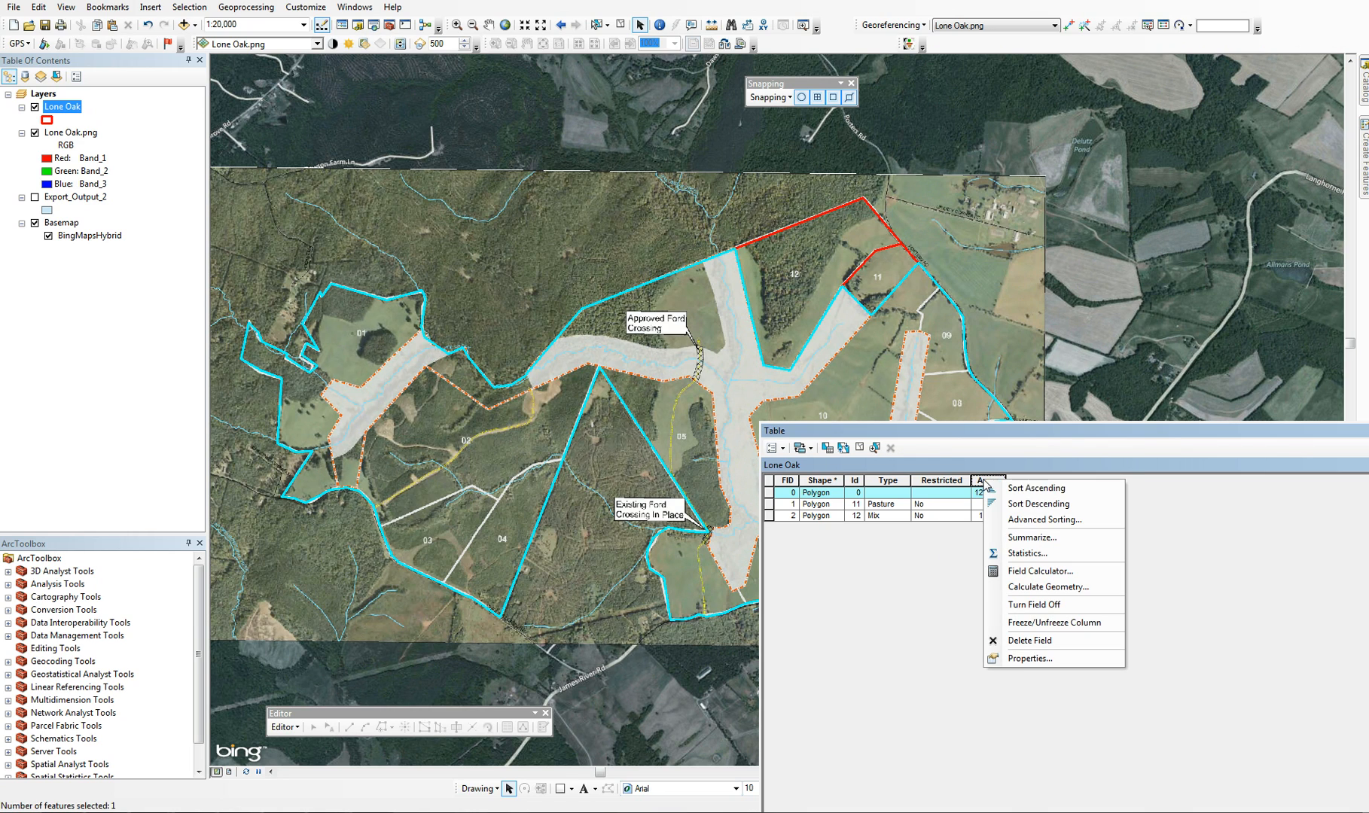
click(1240, 590)
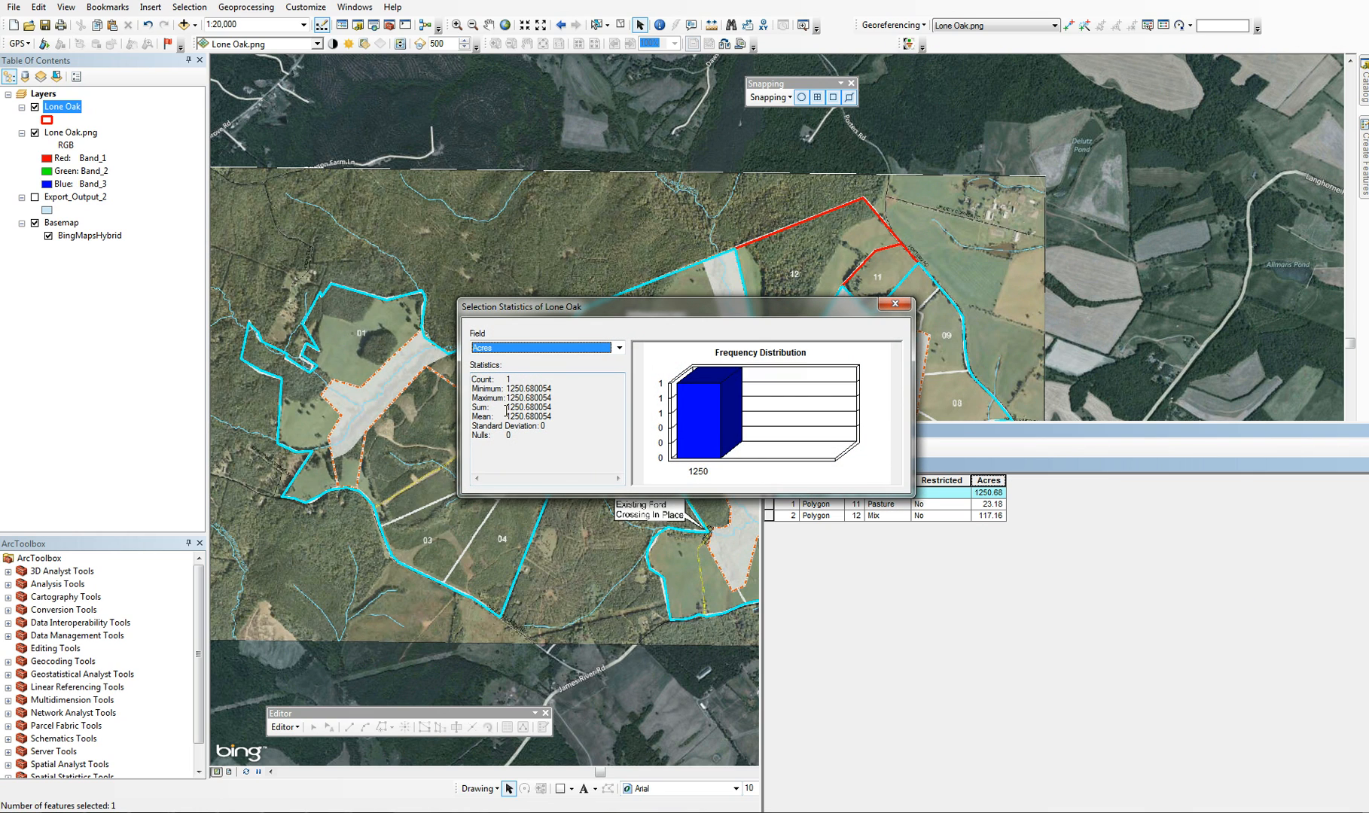
drag(506, 410, 550, 405)
click(888, 305)
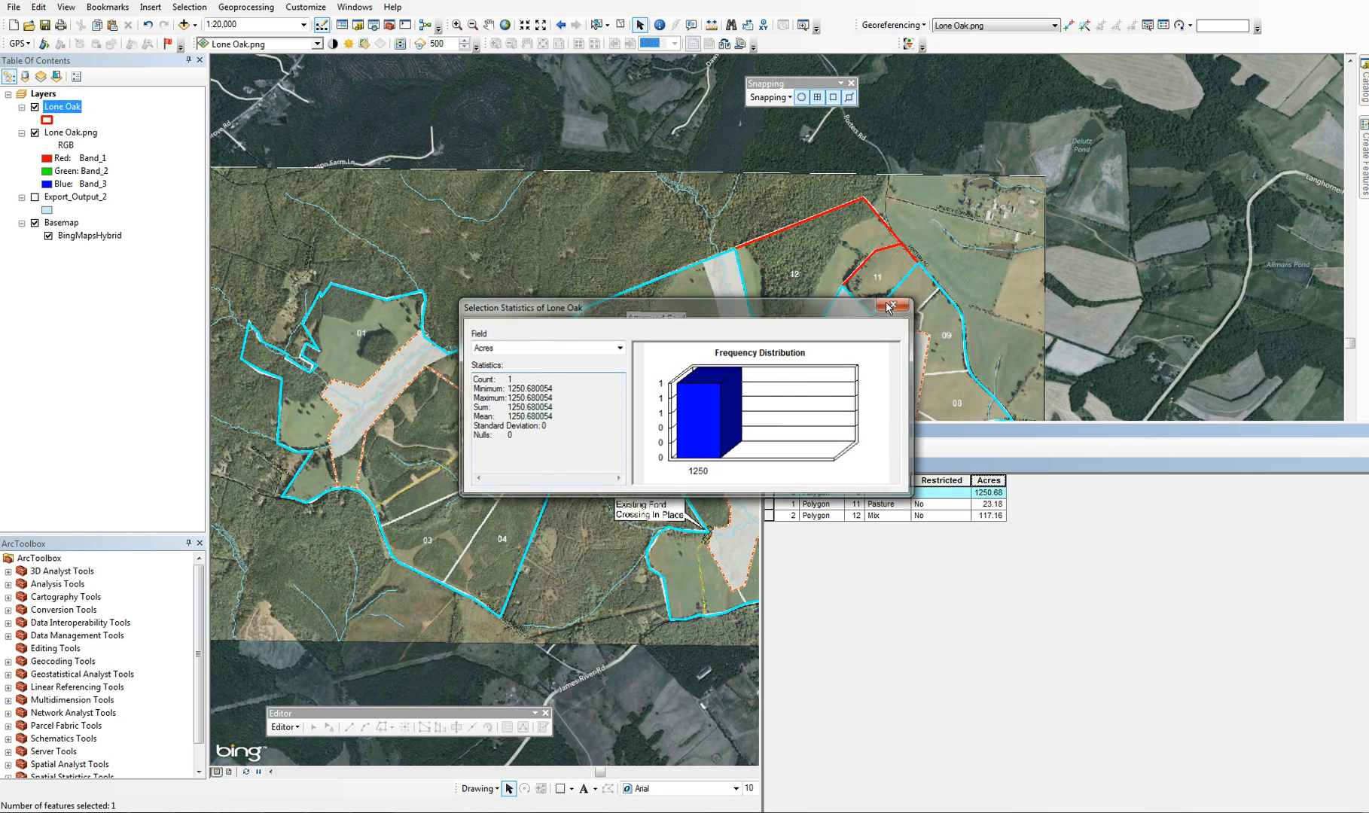
Clear the selection, check the Acres sum in the statistics for all records, and close the Lone Oak attribute table
click(619, 27)
right_click(994, 481)
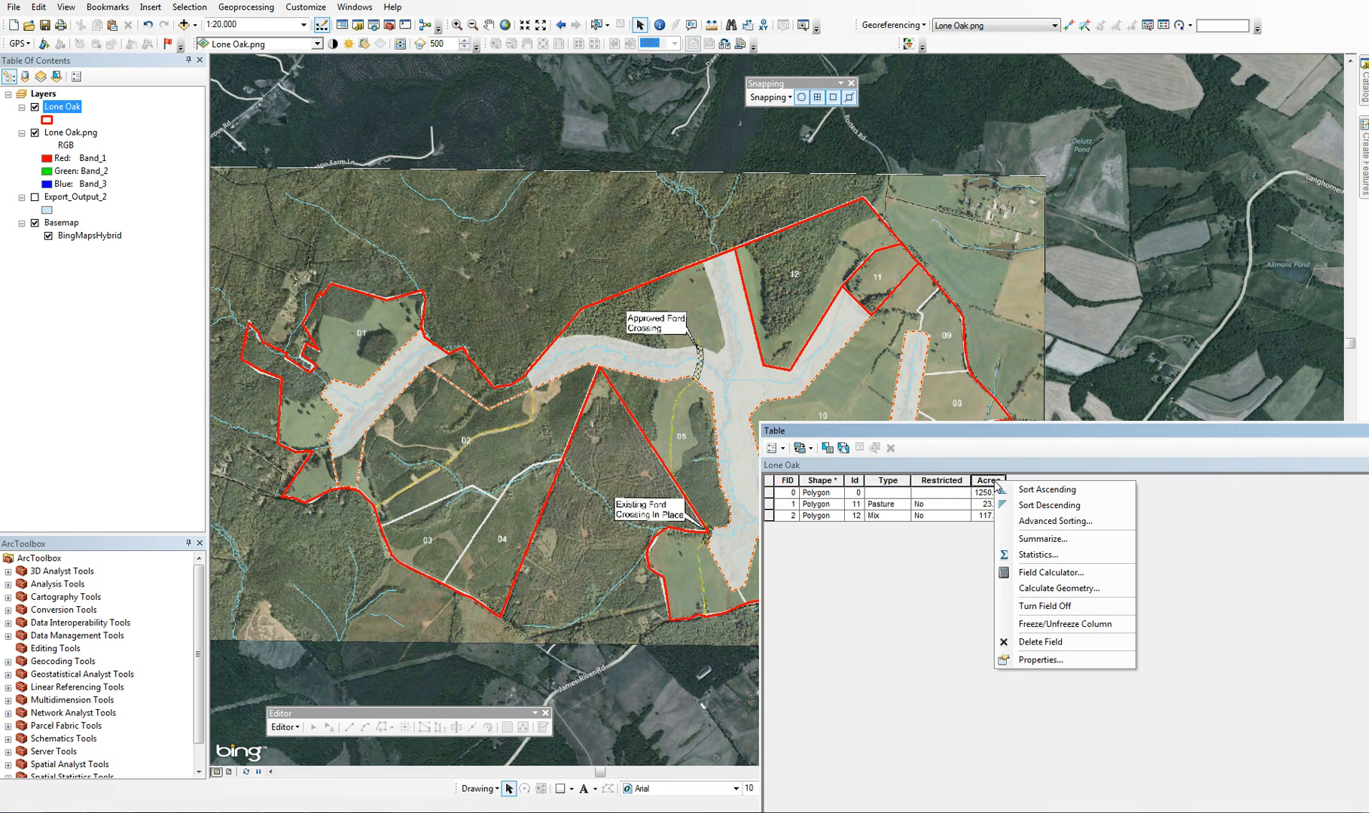
click(1035, 556)
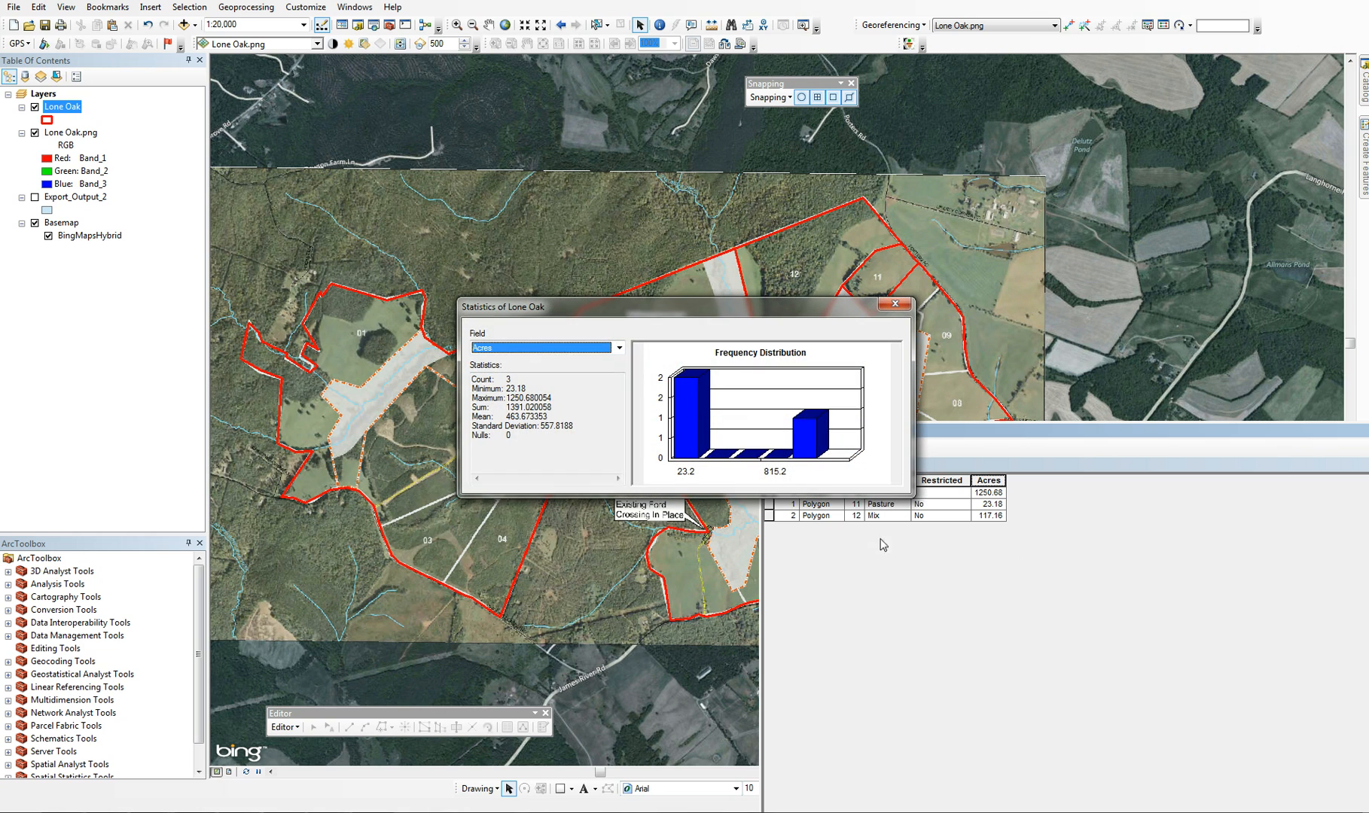
drag(505, 408, 554, 407)
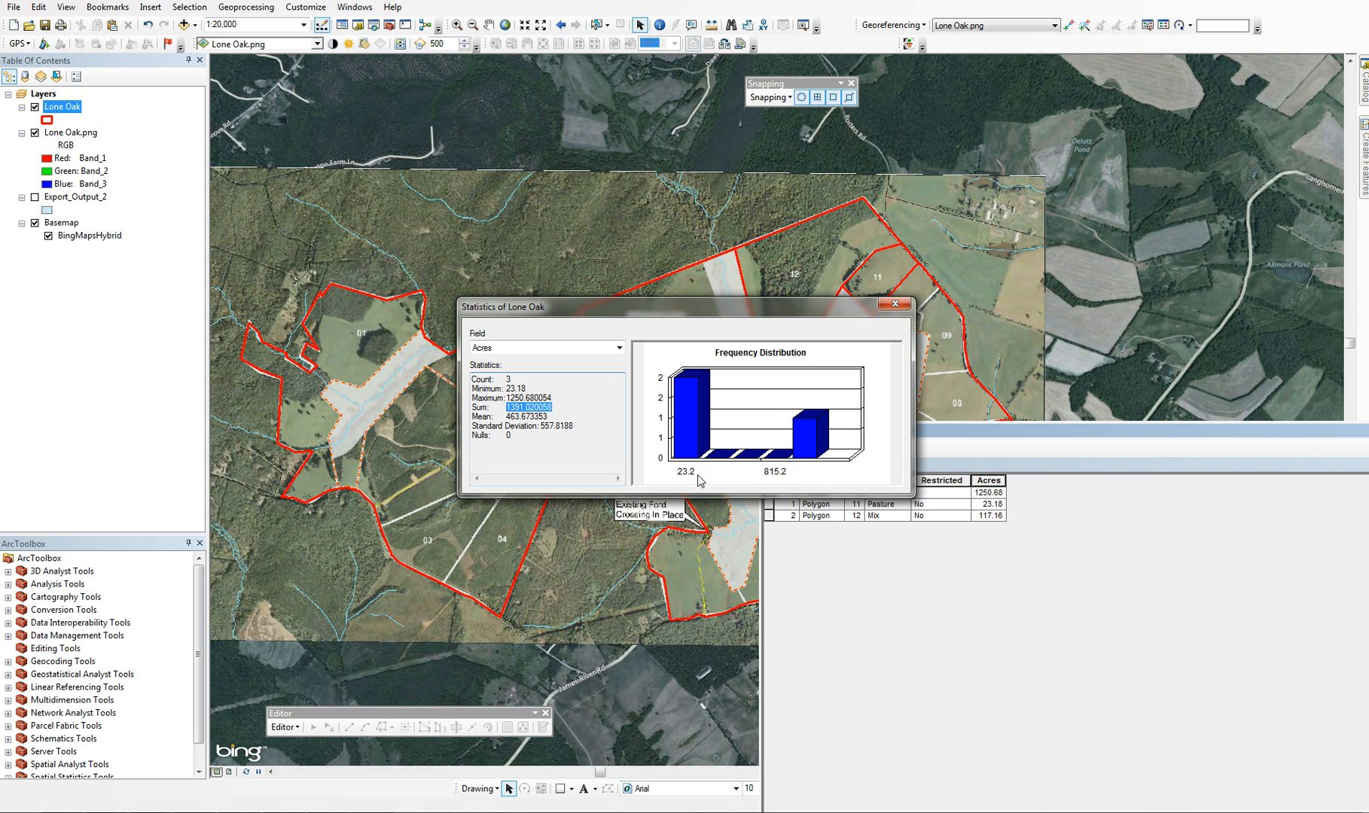
click(894, 304)
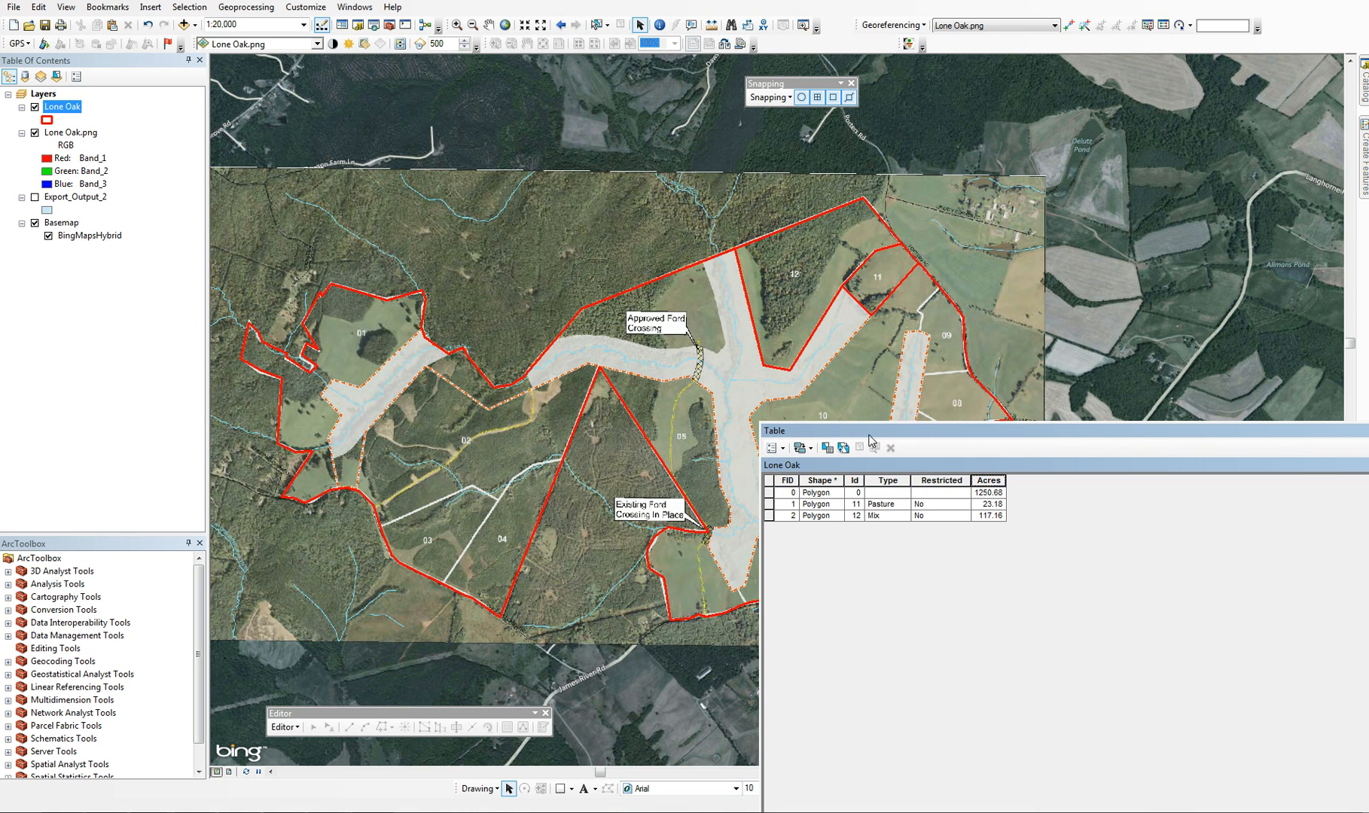
drag(871, 437, 597, 449)
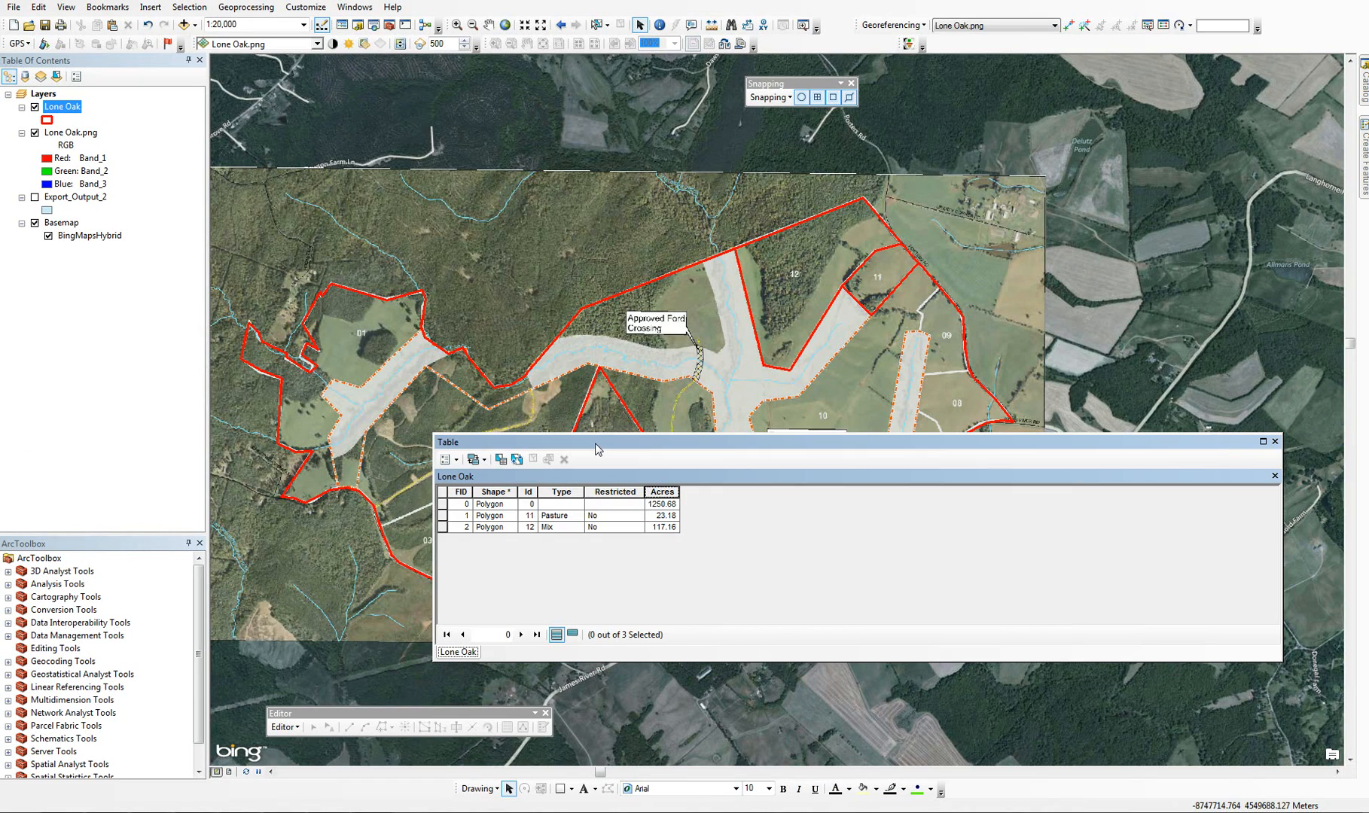
click(1275, 441)
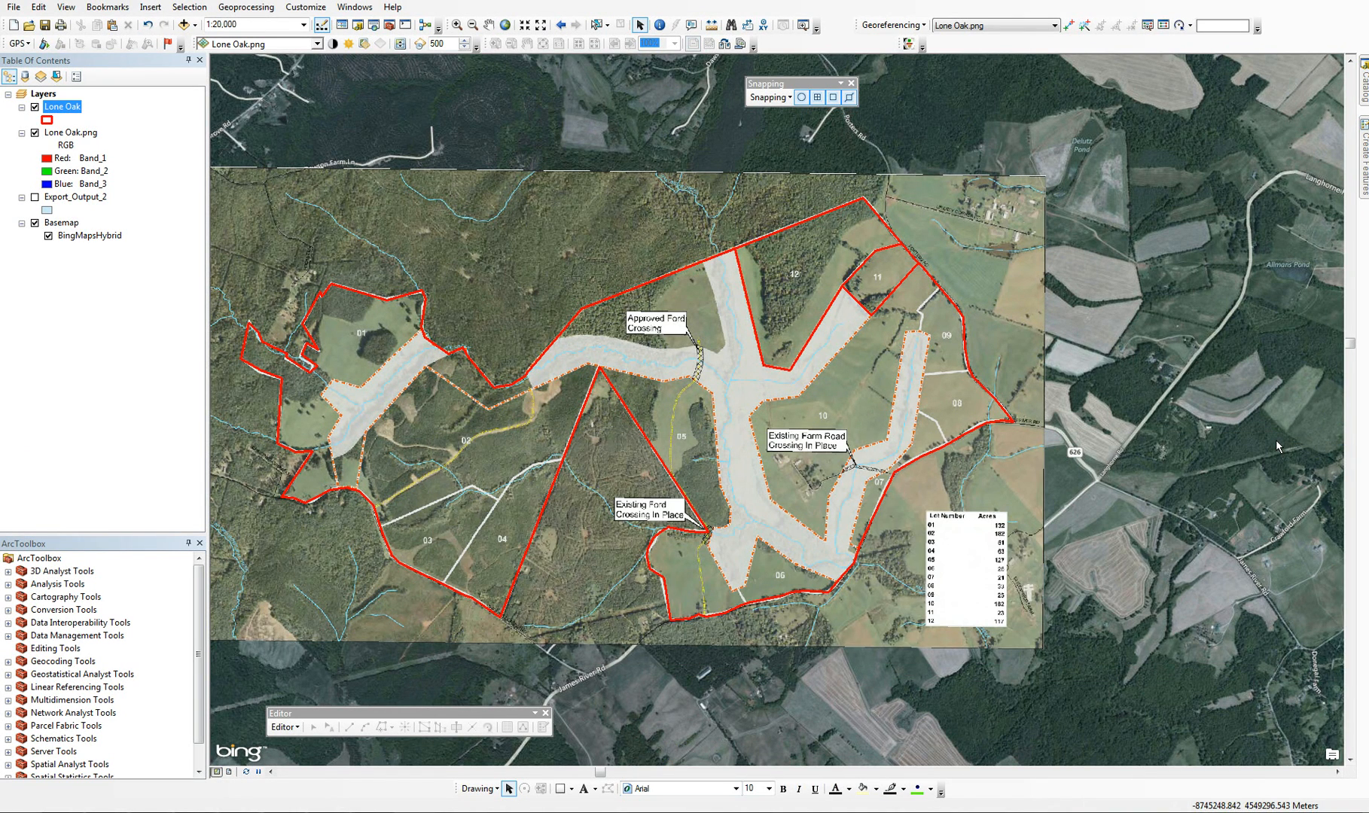